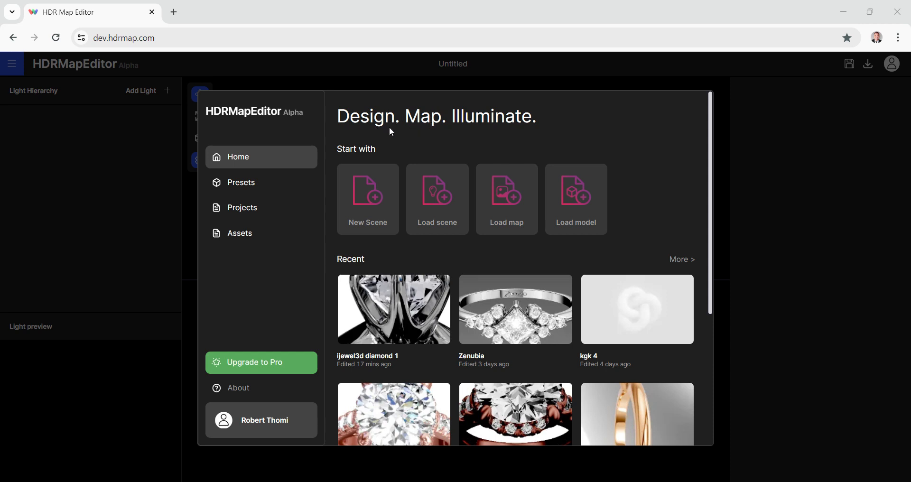
# Step: Create a new scene and set its global contrast to 1.10
pyautogui.click(372, 200)
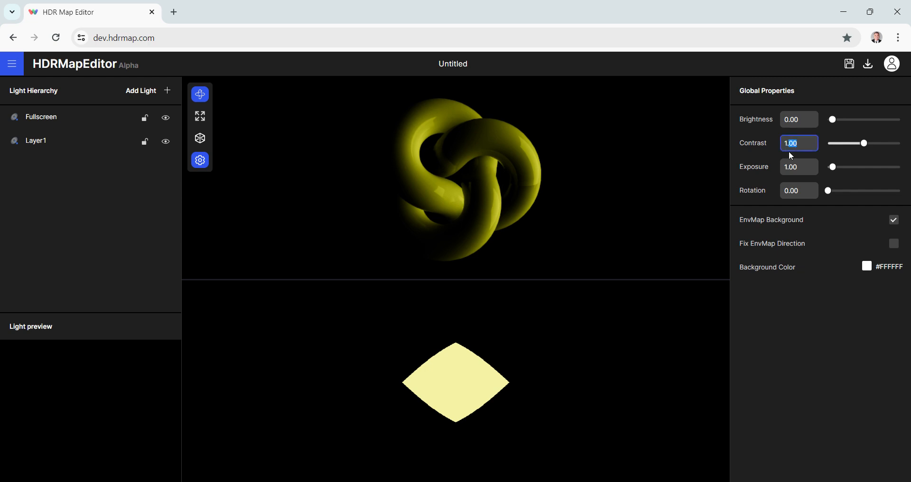
pyautogui.write('1')
# Step: Fix the environment map direction to the camera and turn off the environment map background
pyautogui.click(894, 244)
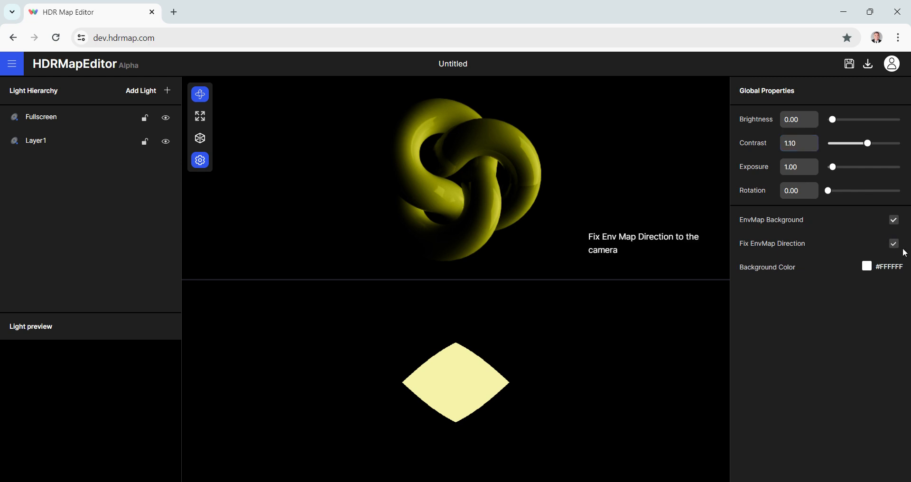
pyautogui.click(896, 223)
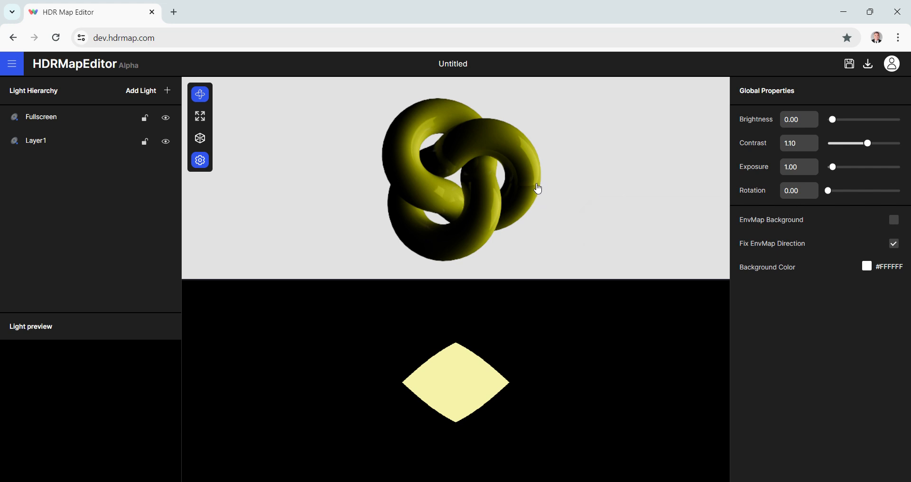
pyautogui.moveTo(531, 182); pyautogui.dragTo(540, 184)
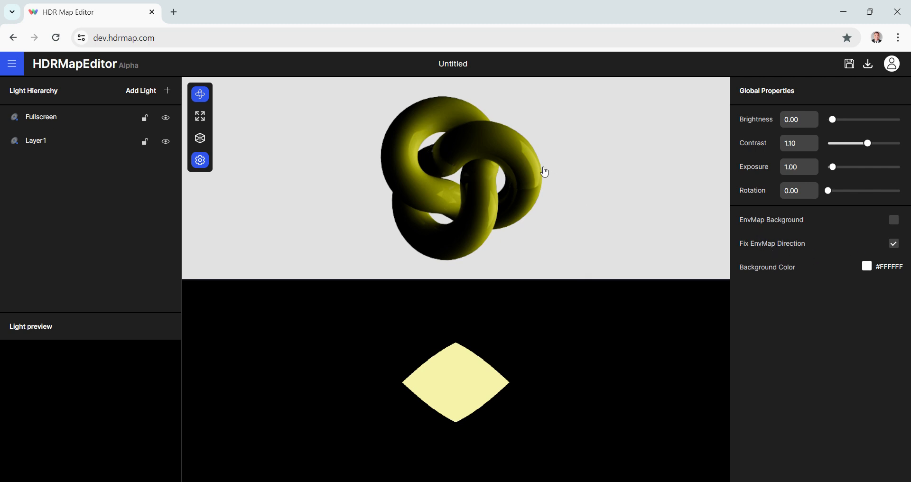
# Step: Move the Layer1 light in the environment map to about latitude 7.9 and longitude 165
pyautogui.click(85, 142)
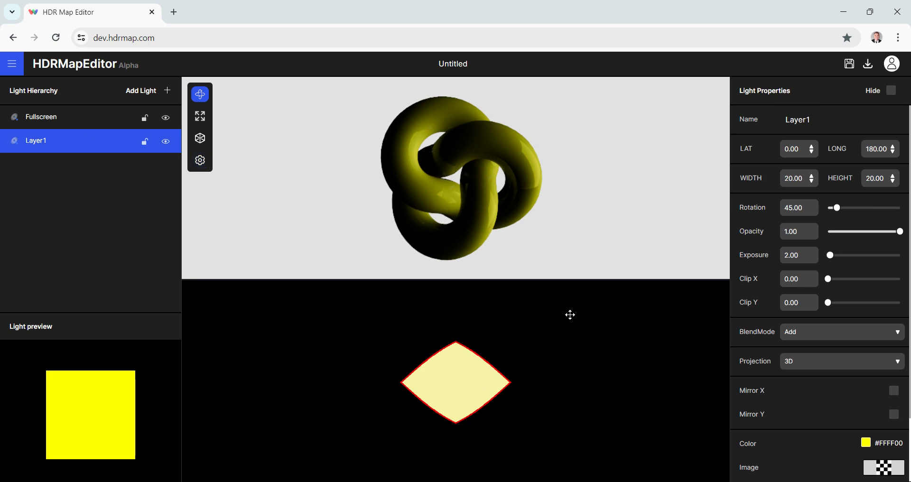
pyautogui.moveTo(450, 395); pyautogui.dragTo(432, 373)
pyautogui.click(200, 95)
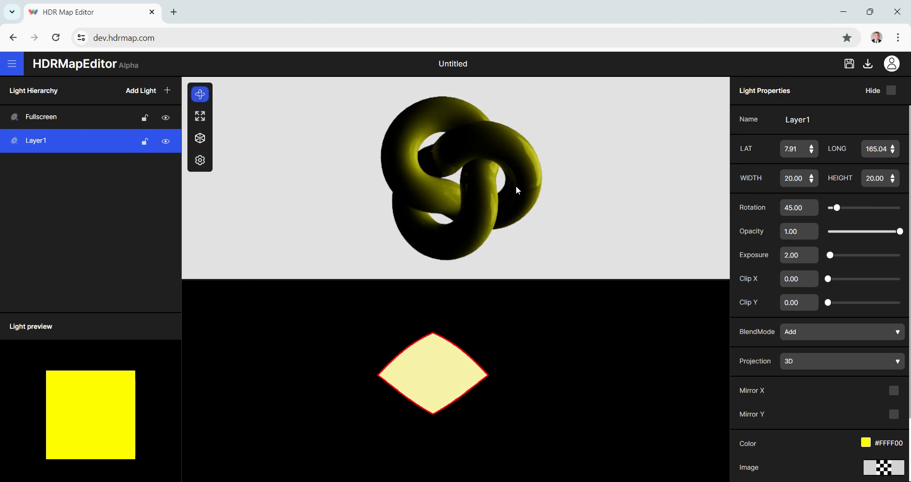
pyautogui.moveTo(540, 187); pyautogui.dragTo(487, 182)
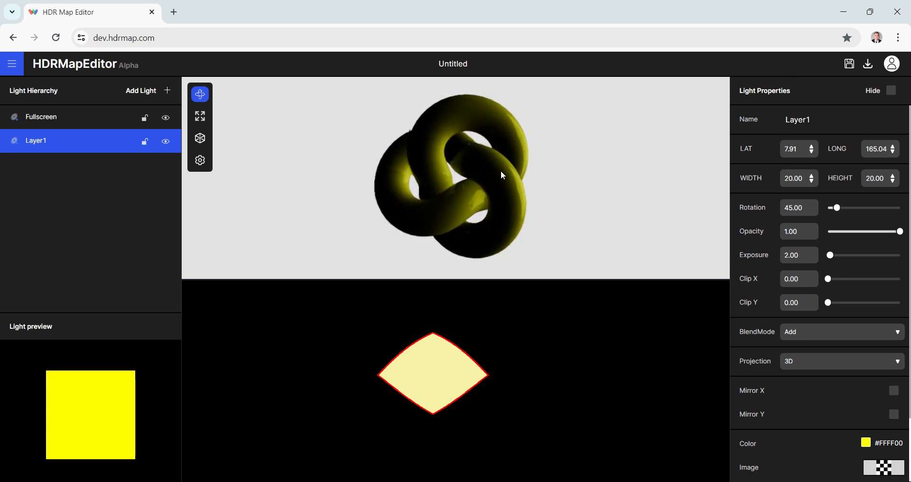
pyautogui.moveTo(500, 171); pyautogui.dragTo(534, 175)
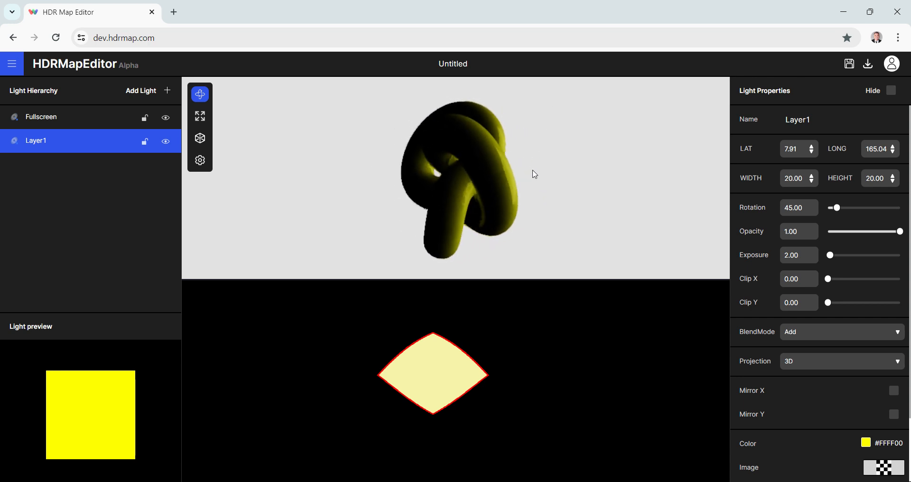
# Step: Change the Layer1 light's color to white (#FFFFFF)
pyautogui.click(866, 443)
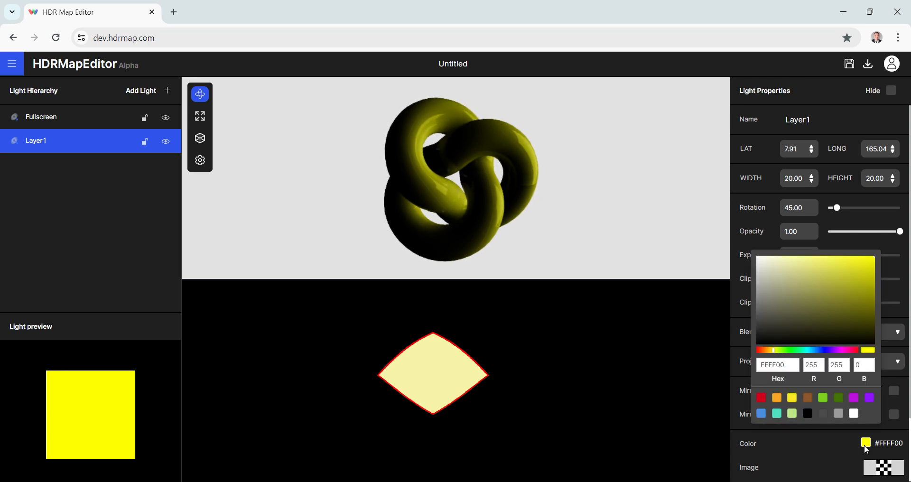
pyautogui.click(866, 446)
pyautogui.click(866, 445)
pyautogui.click(823, 397)
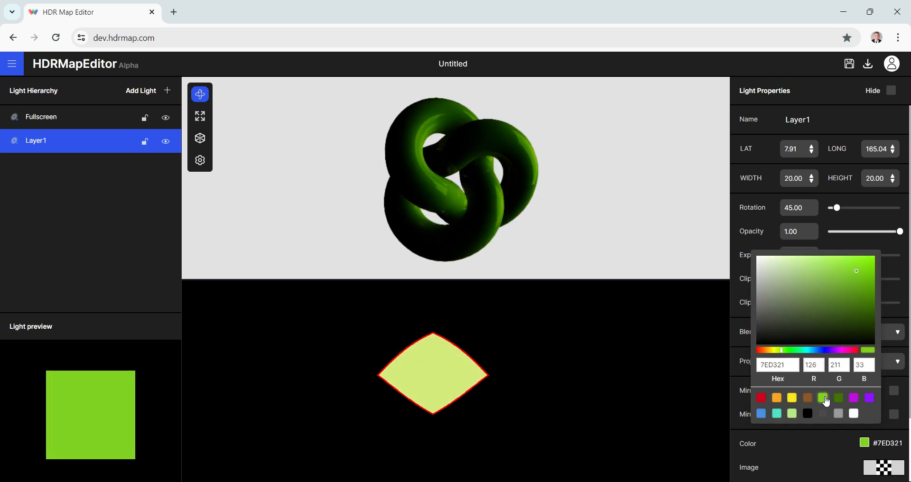
pyautogui.click(791, 400)
pyautogui.click(853, 413)
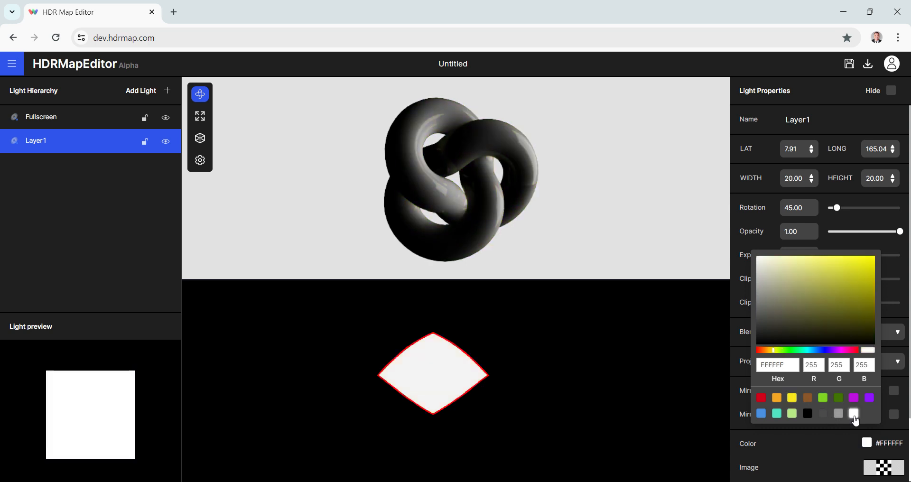
pyautogui.click(627, 177)
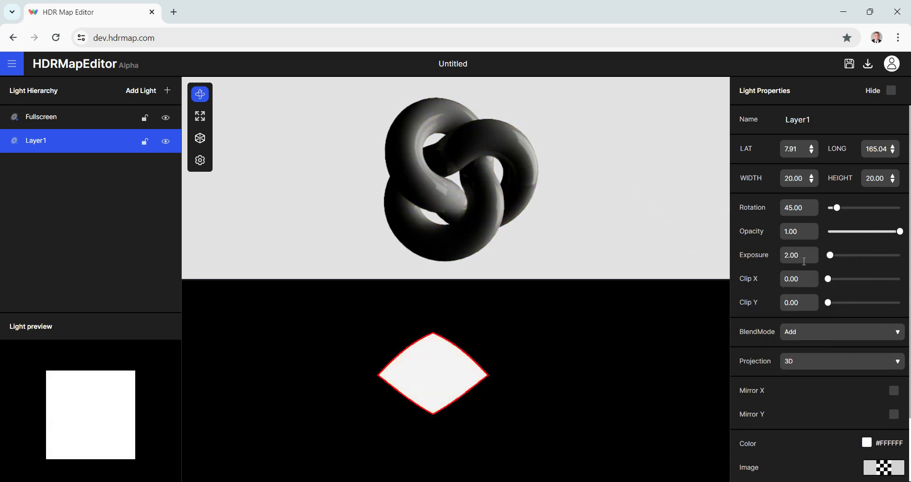
# Step: Turn off Fix EnvMap Direction to compare the lighting while orbiting the model, and turn it back on
pyautogui.click(200, 162)
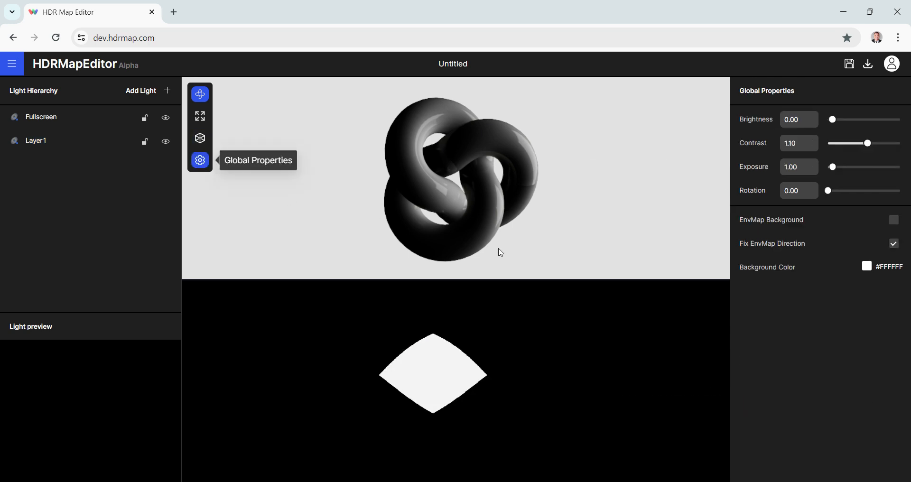
pyautogui.click(895, 244)
pyautogui.moveTo(532, 209); pyautogui.dragTo(468, 215)
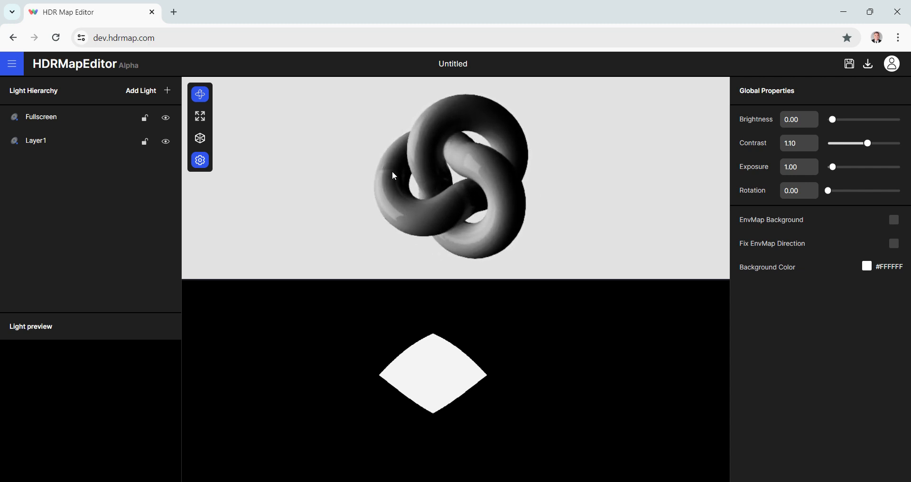
pyautogui.moveTo(393, 178); pyautogui.dragTo(448, 182)
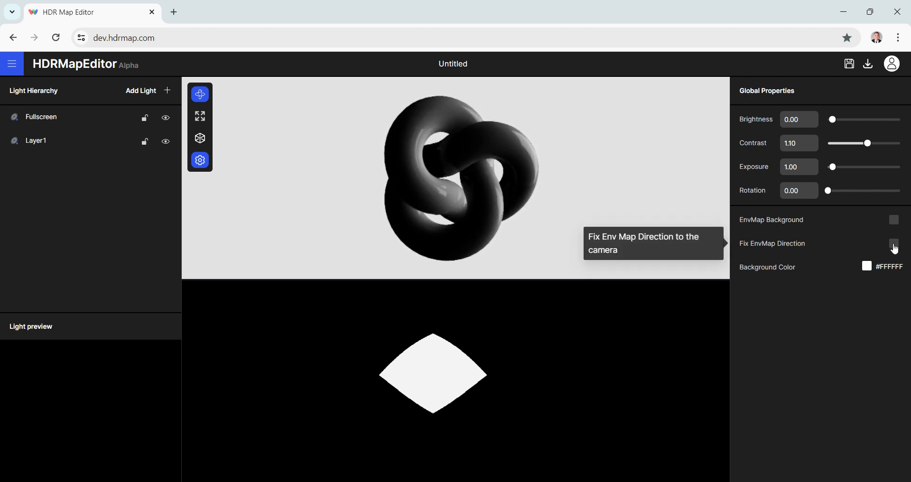
pyautogui.click(894, 244)
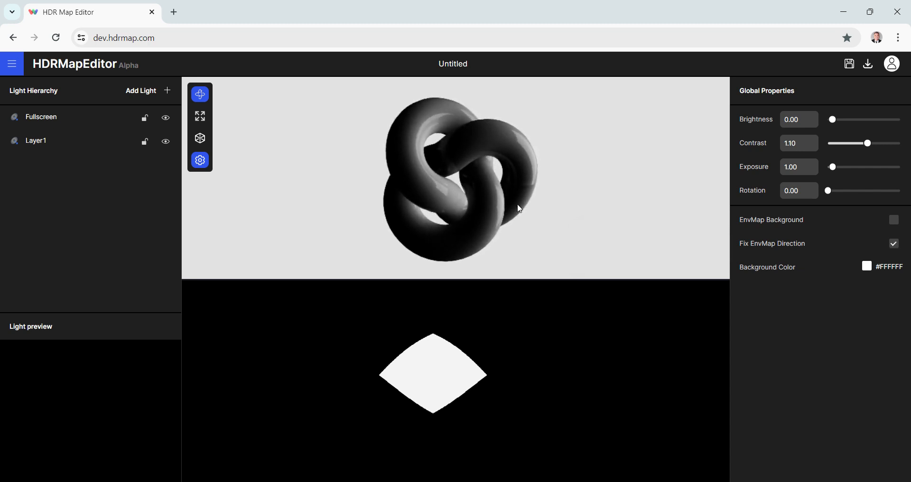
pyautogui.moveTo(519, 209); pyautogui.dragTo(519, 212)
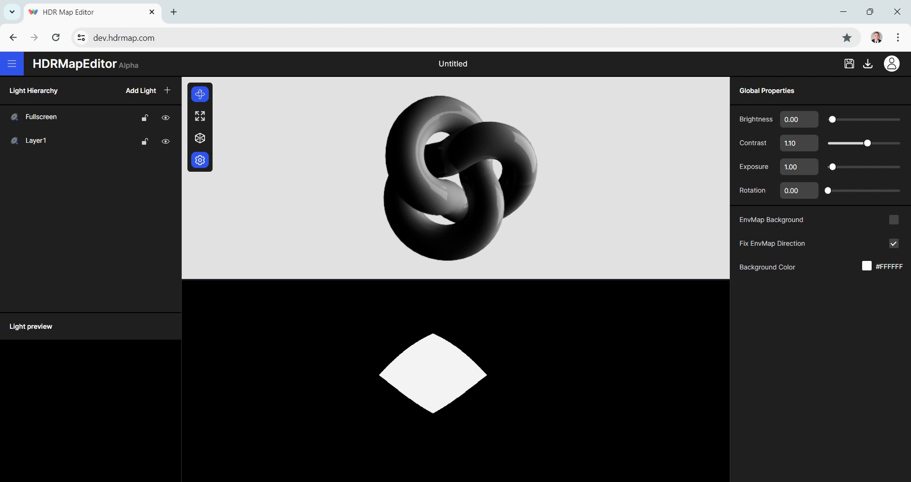
# Step: Load the diamond ring model into the viewport in place of the knot model
pyautogui.moveTo(760, 263); pyautogui.dragTo(434, 197)
pyautogui.moveTo(470, 166)
pyautogui.mouseDown()
pyautogui.moveTo(468, 141)
pyautogui.moveTo(468, 157)
pyautogui.moveTo(499, 149)
pyautogui.moveTo(452, 164)
pyautogui.mouseUp()
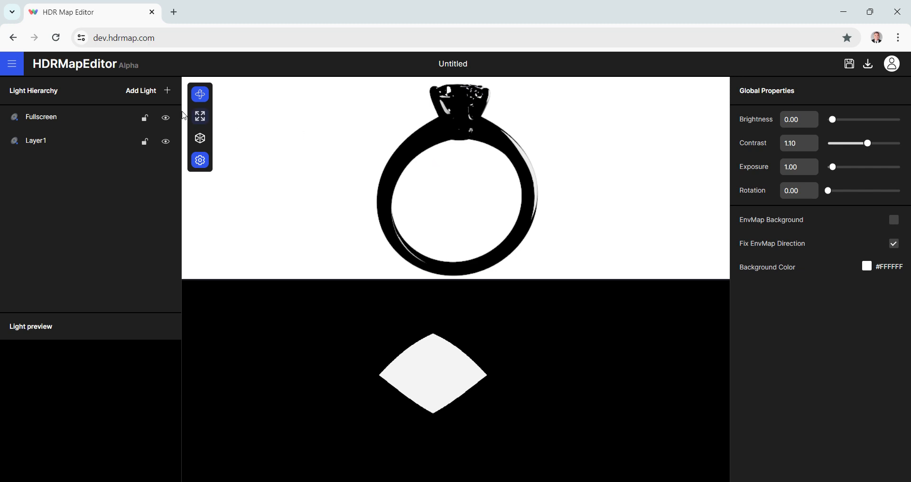
# Step: Browse the HDR lights library and add the gradiant1 light to the scene
pyautogui.click(139, 92)
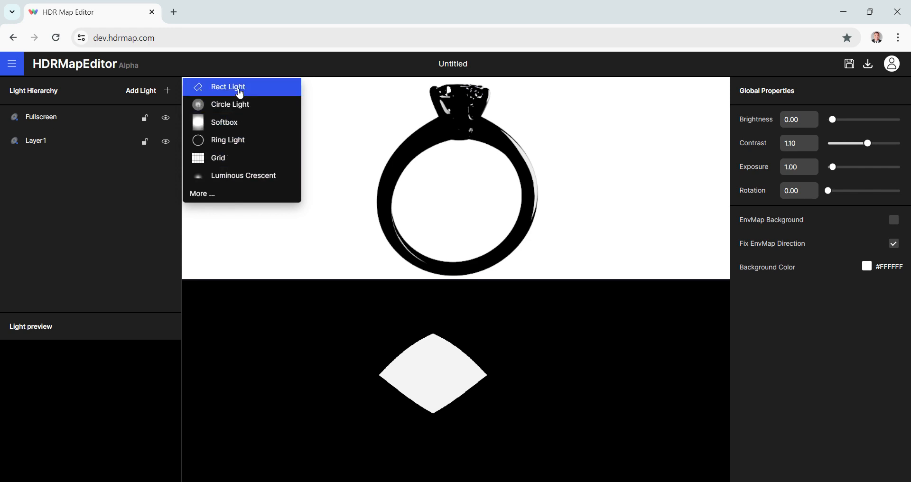
pyautogui.click(207, 193)
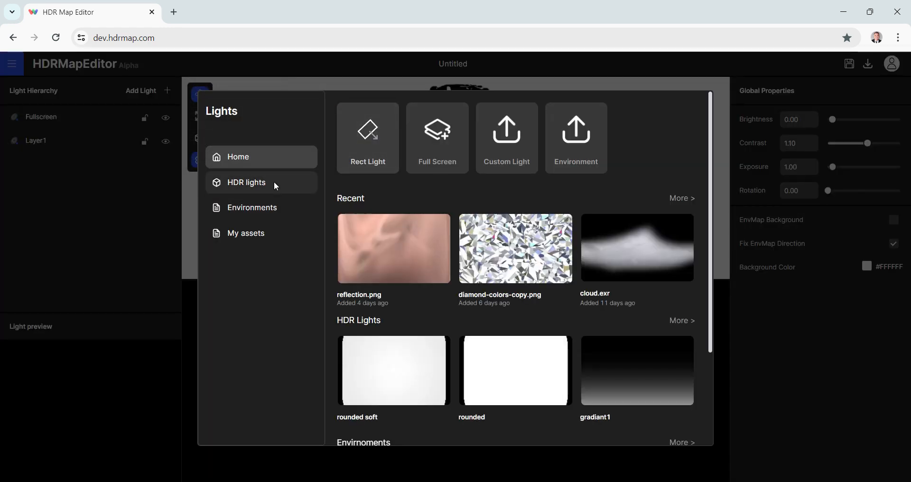
pyautogui.click(252, 189)
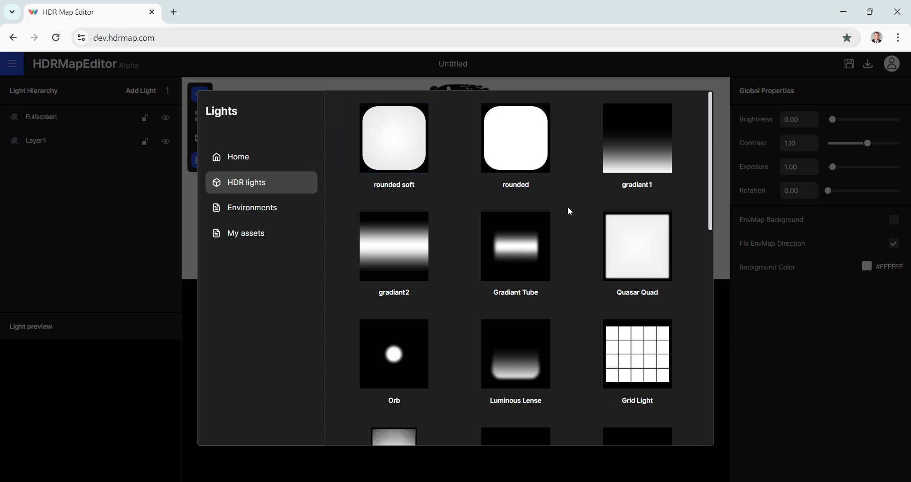
pyautogui.scroll(-6, 569, 211)
pyautogui.scroll(-4, 573, 216)
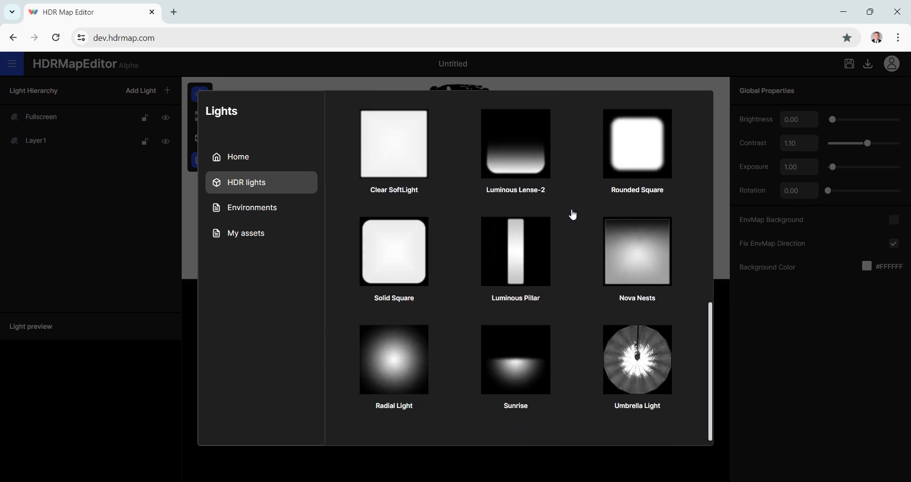
pyautogui.scroll(10, 572, 297)
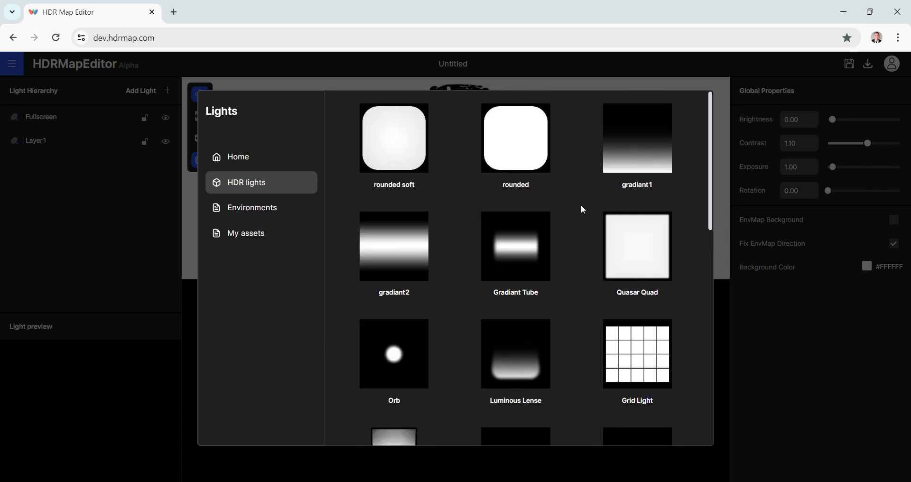
pyautogui.click(635, 156)
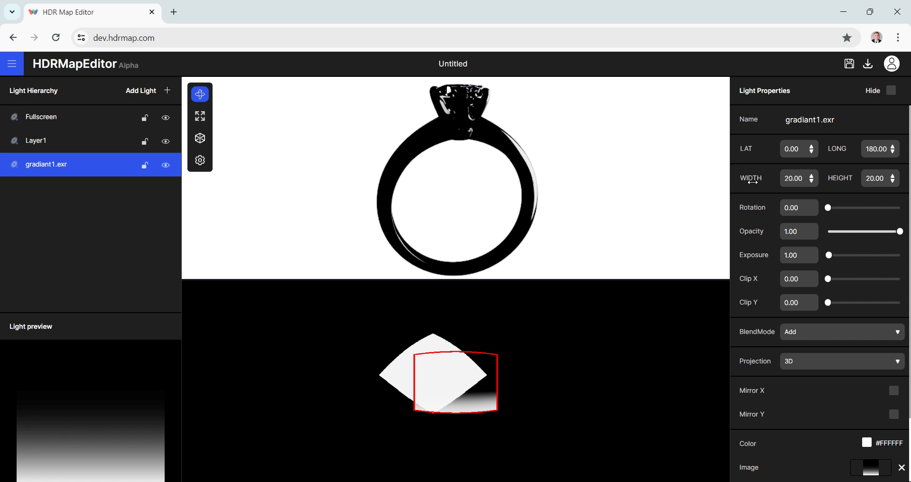
# Step: Resize the gradiant1.exr light to width 680 and height 80, and move it to about latitude 11.7 and longitude 271
pyautogui.moveTo(753, 182); pyautogui.dragTo(855, 181)
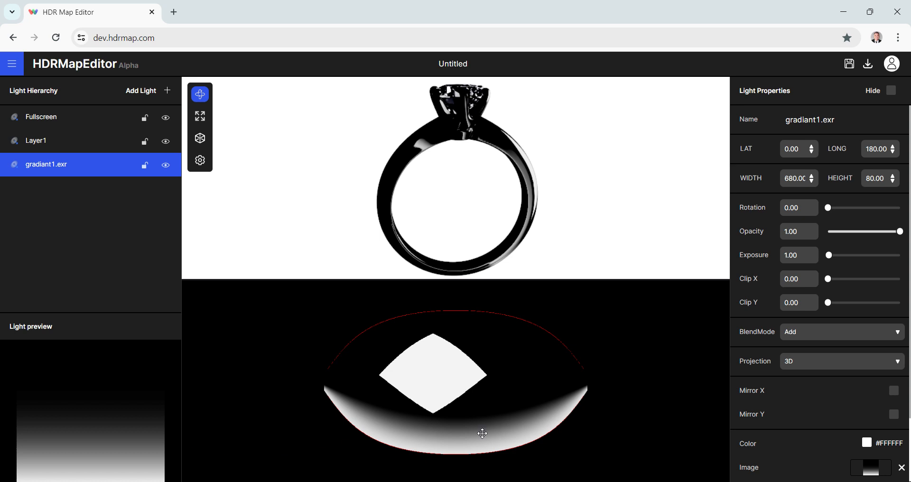
pyautogui.moveTo(483, 434); pyautogui.dragTo(596, 369)
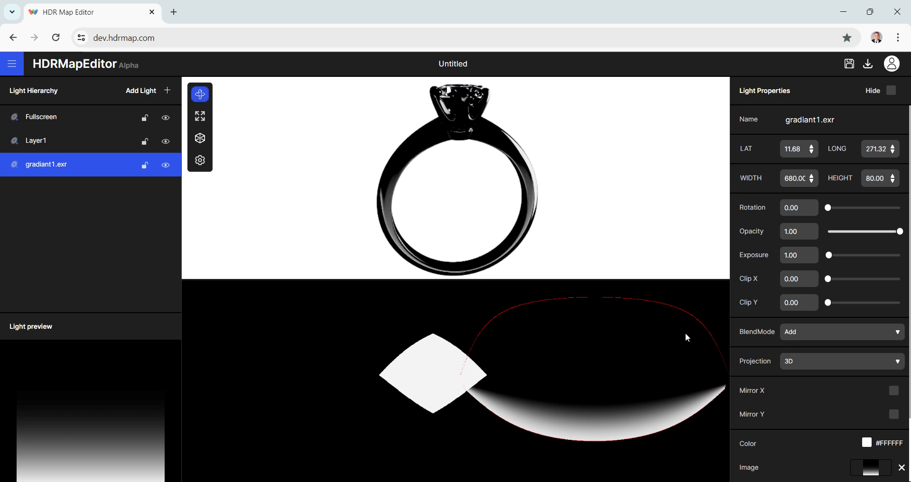
# Step: Set the gradiant1.exr light's projection to Planer and move it to about latitude 9.2 and longitude 141
pyautogui.click(810, 368)
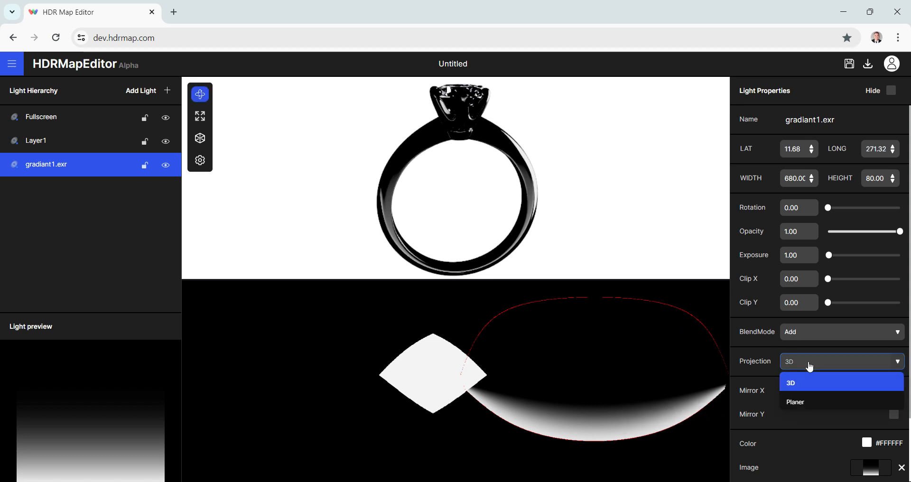
pyautogui.click(809, 403)
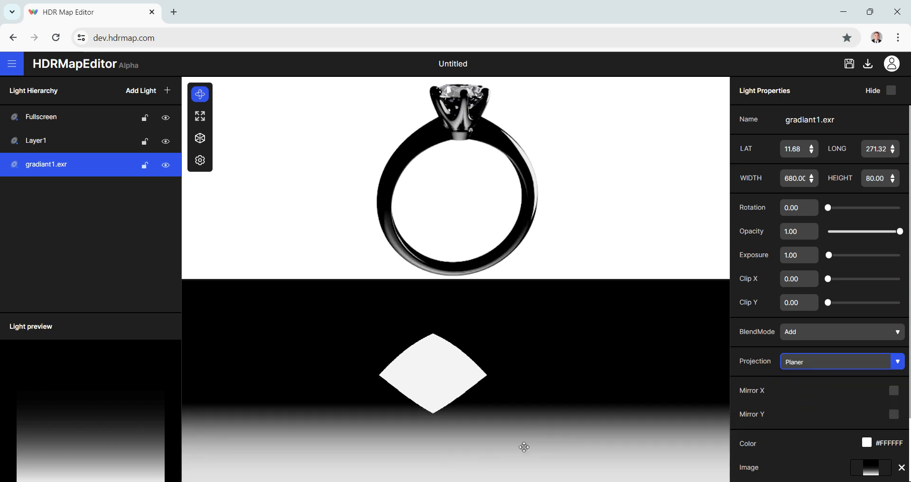
pyautogui.moveTo(512, 450); pyautogui.dragTo(397, 373)
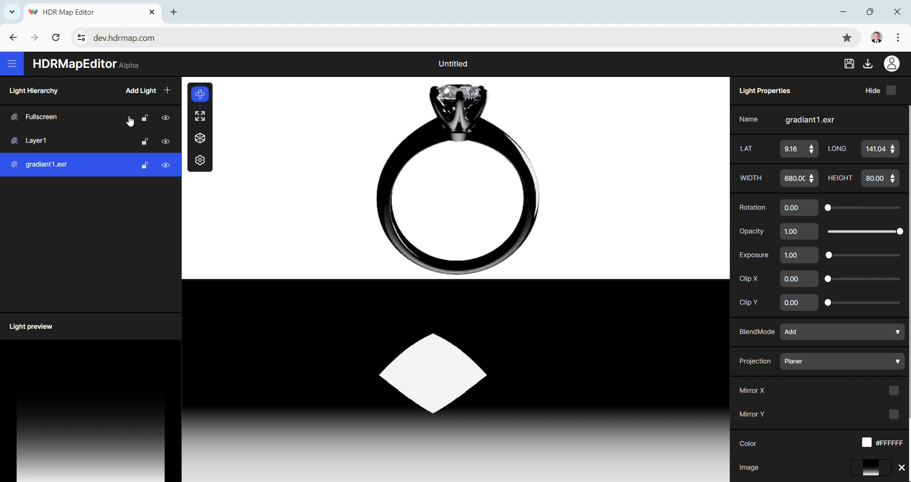
# Step: Duplicate the gradiant1.exr light and set the copy's rotation to 180
pyautogui.rightClick(62, 168)
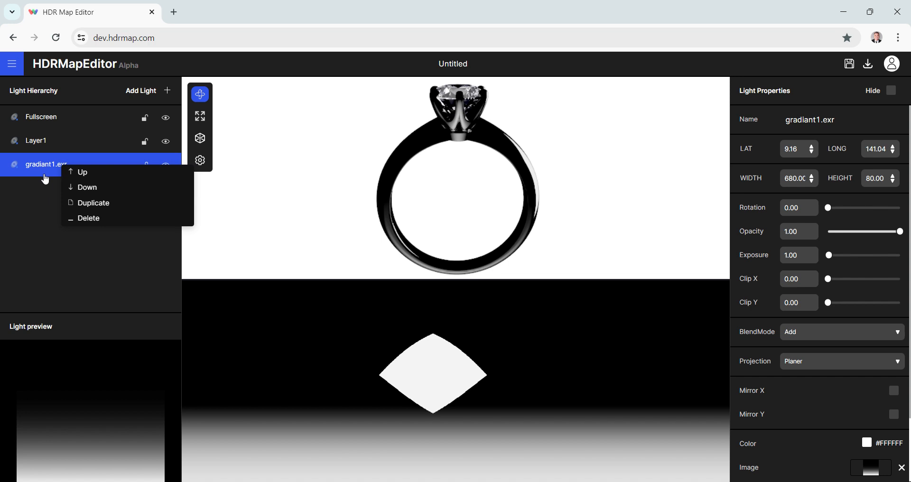
pyautogui.click(94, 205)
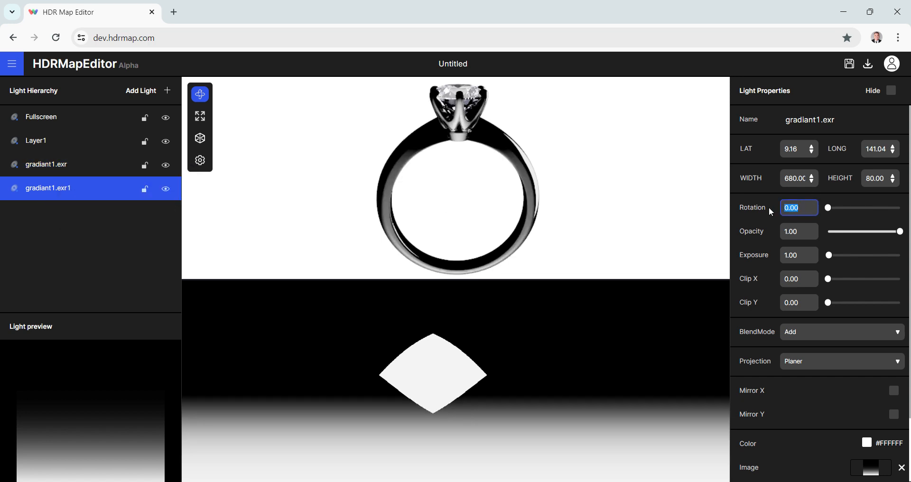
pyautogui.write('180')
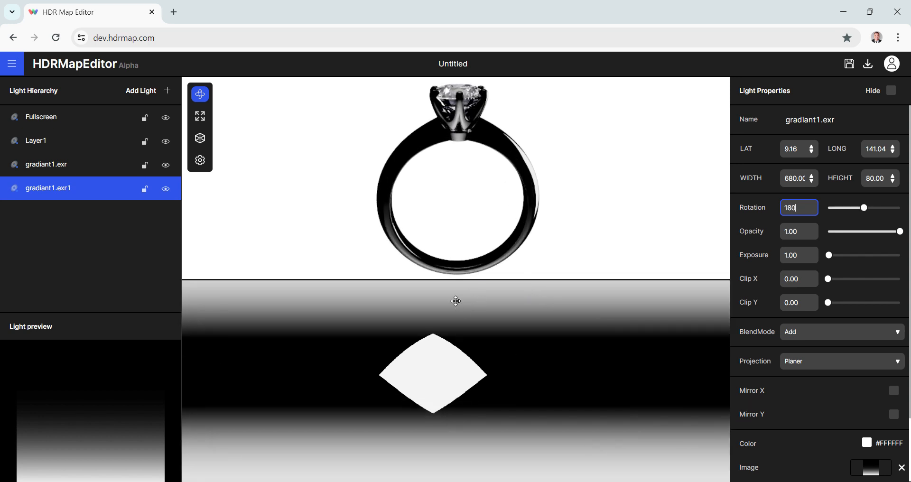
# Step: Move the duplicated gradient light to about latitude -3.8 and longitude 173, and inspect the ring's lighting up close
pyautogui.click(430, 304)
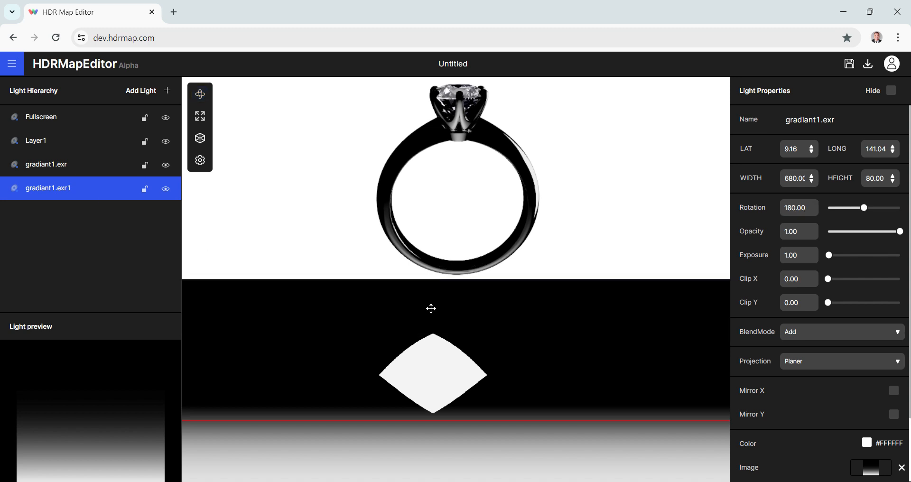
pyautogui.moveTo(437, 239)
pyautogui.mouseDown()
pyautogui.moveTo(437, 266)
pyautogui.moveTo(436, 249)
pyautogui.mouseUp()
pyautogui.moveTo(443, 356); pyautogui.dragTo(443, 333)
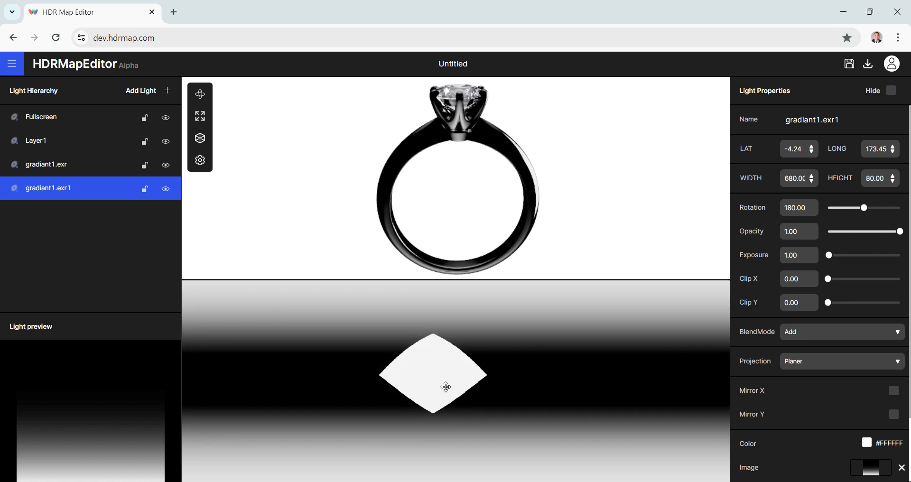
pyautogui.scroll(5, 466, 203)
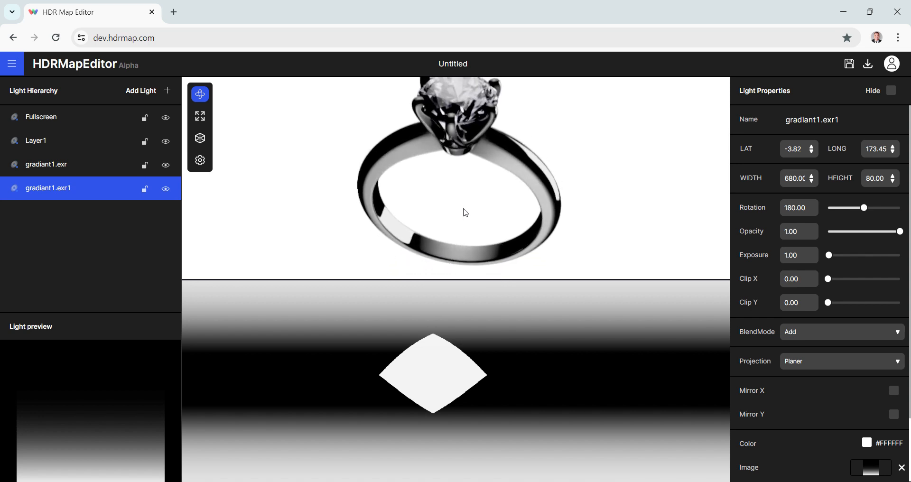
# Step: Hide the Layer1 light and inspect the gradient lighting on the ring's band and diamond
pyautogui.moveTo(521, 173); pyautogui.dragTo(524, 176)
pyautogui.scroll(5, 471, 151)
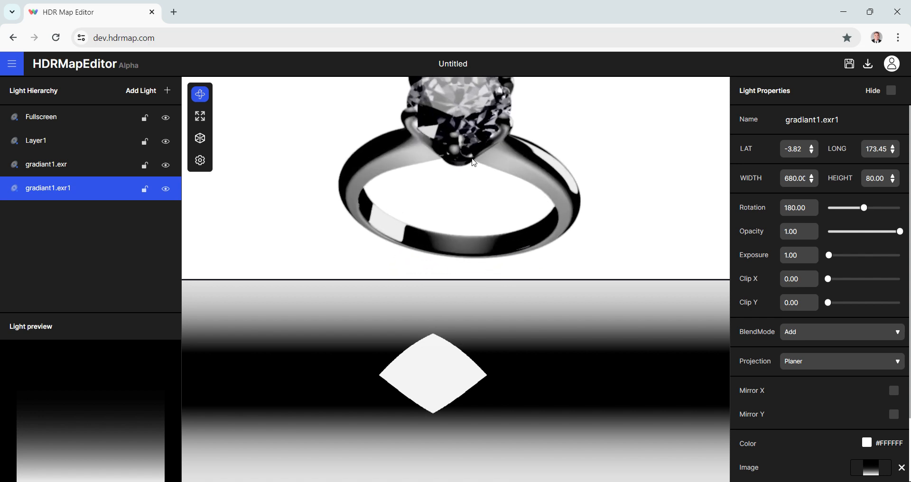
pyautogui.scroll(5, 539, 173)
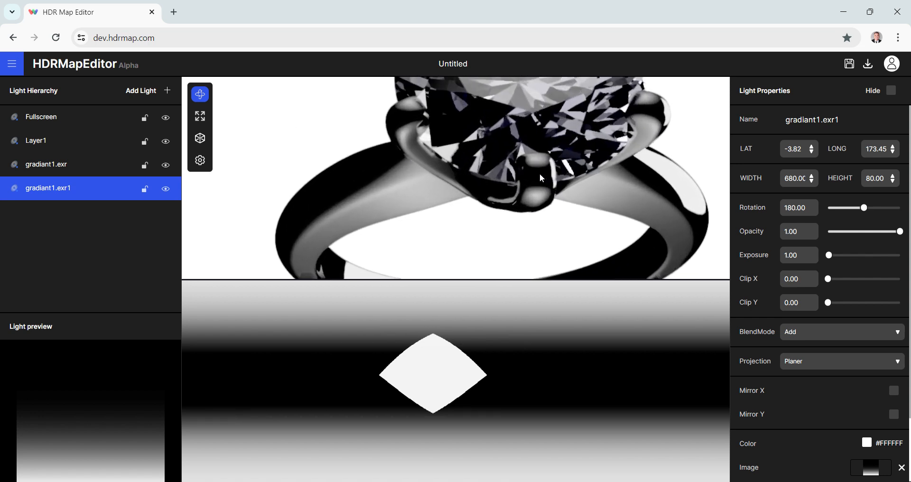
pyautogui.scroll(-5, 510, 169)
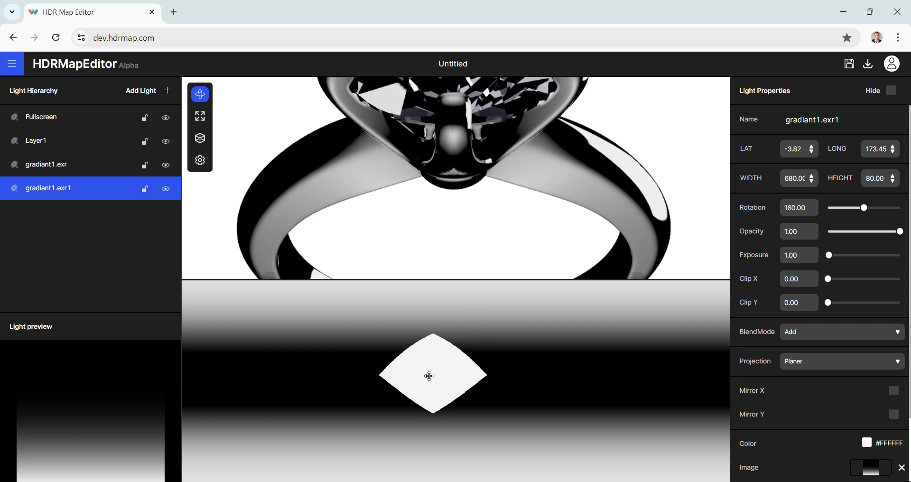
pyautogui.click(165, 143)
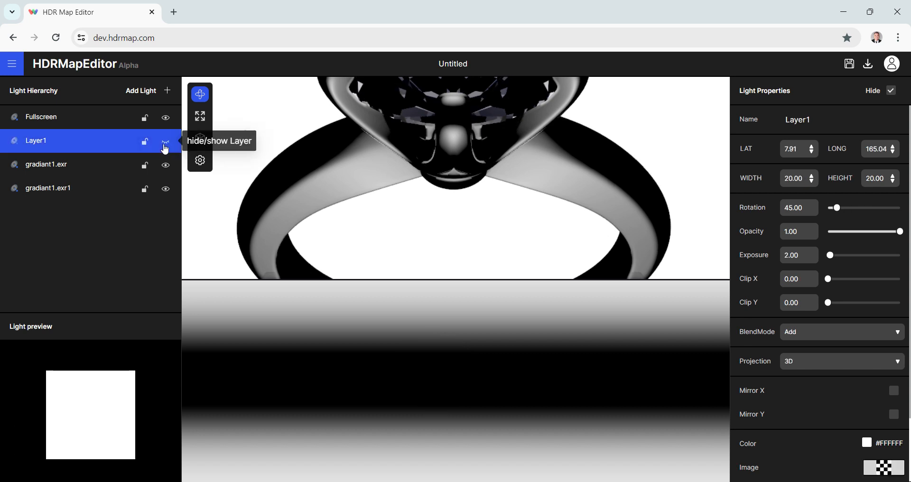
pyautogui.moveTo(449, 184); pyautogui.dragTo(453, 167)
pyautogui.scroll(-5, 472, 171)
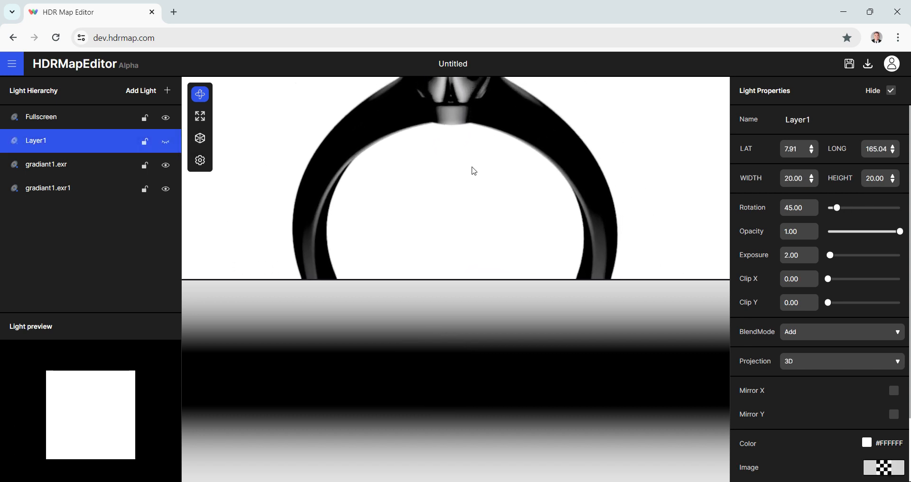
pyautogui.scroll(5, 475, 167)
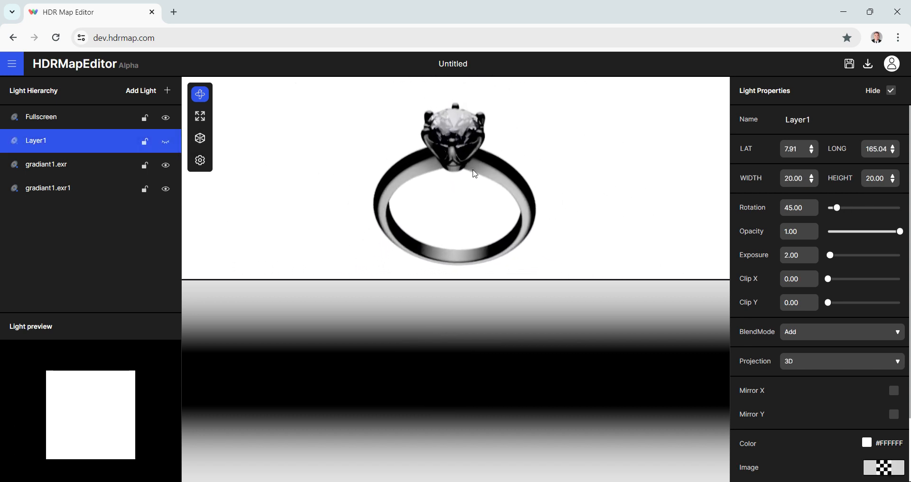
pyautogui.moveTo(479, 171); pyautogui.dragTo(484, 209)
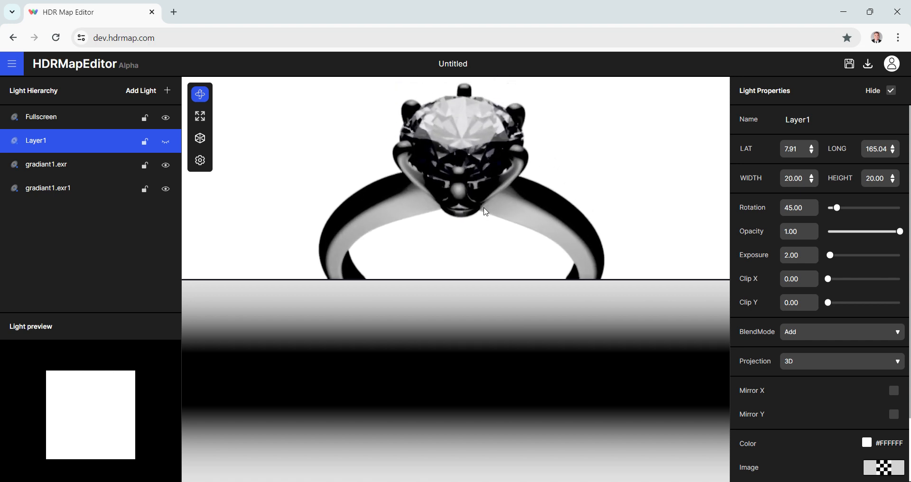
# Step: Add an Orb light from the HDR lights library and move it to about latitude 5.8 and longitude 273
pyautogui.click(148, 96)
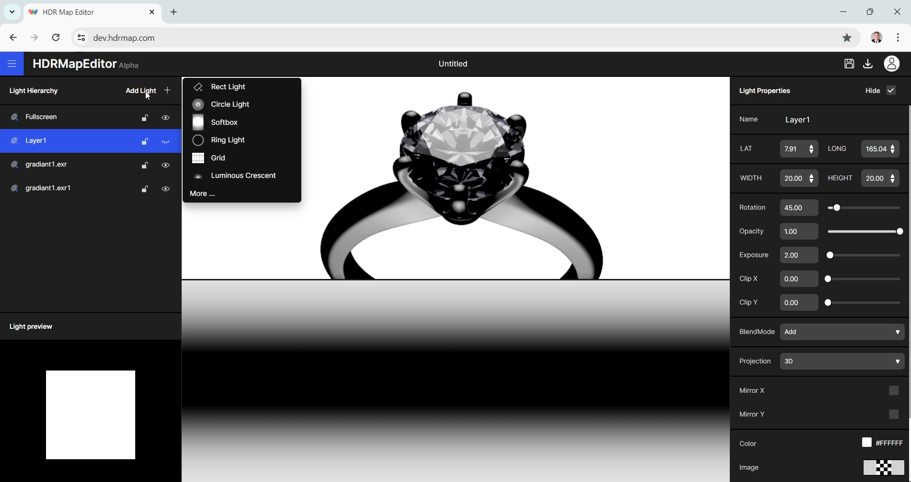
pyautogui.click(217, 195)
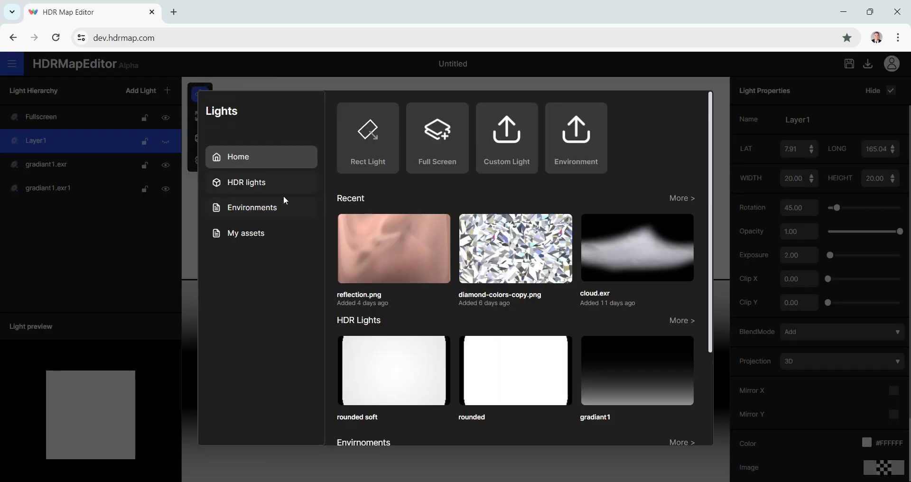
pyautogui.click(247, 182)
pyautogui.click(383, 360)
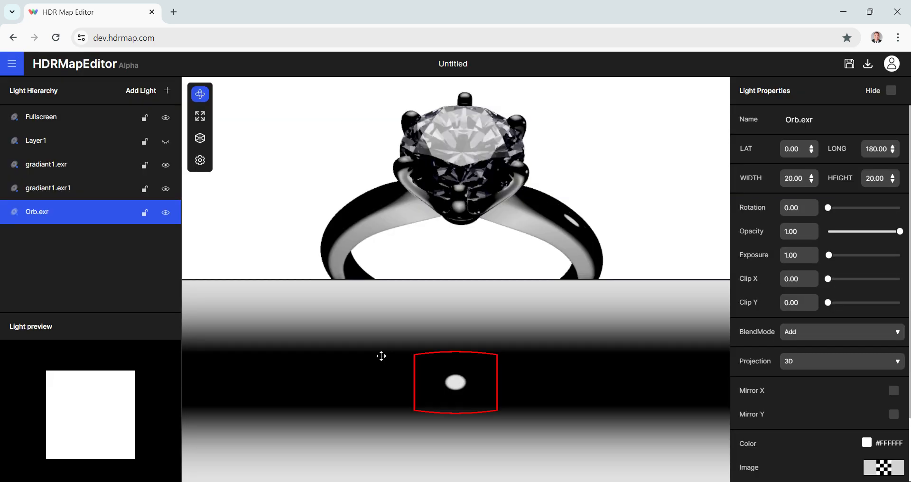
pyautogui.moveTo(477, 359); pyautogui.dragTo(596, 375)
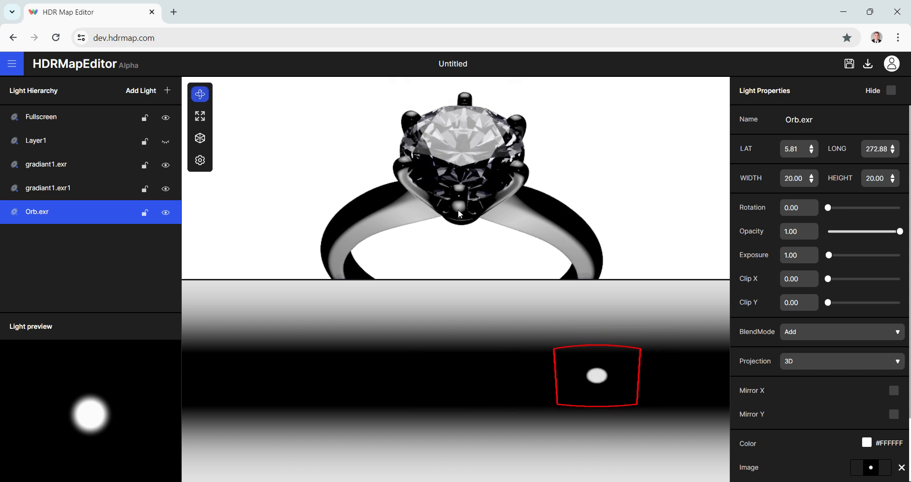
# Step: Add a Softbox light and move it over the orb light, at about latitude 7.5 and longitude 272.6
pyautogui.scroll(3, 459, 208)
pyautogui.scroll(3, 474, 215)
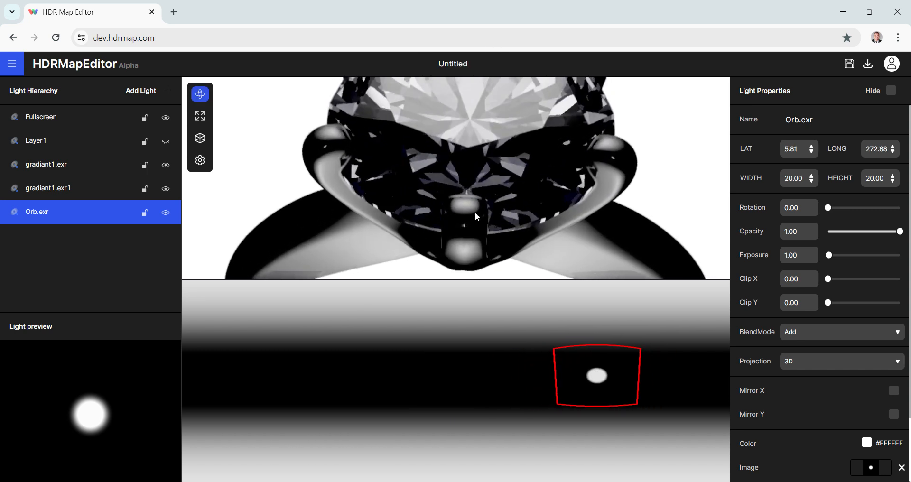
pyautogui.moveTo(477, 211); pyautogui.dragTo(494, 197)
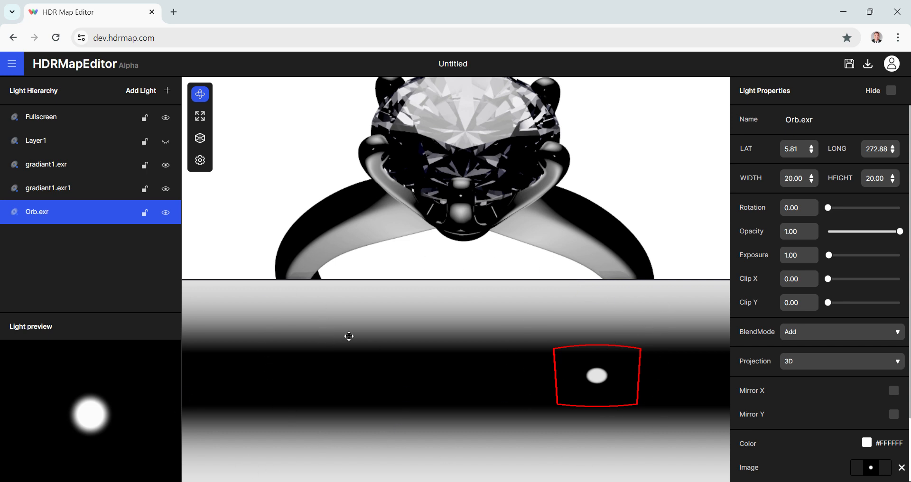
pyautogui.click(145, 92)
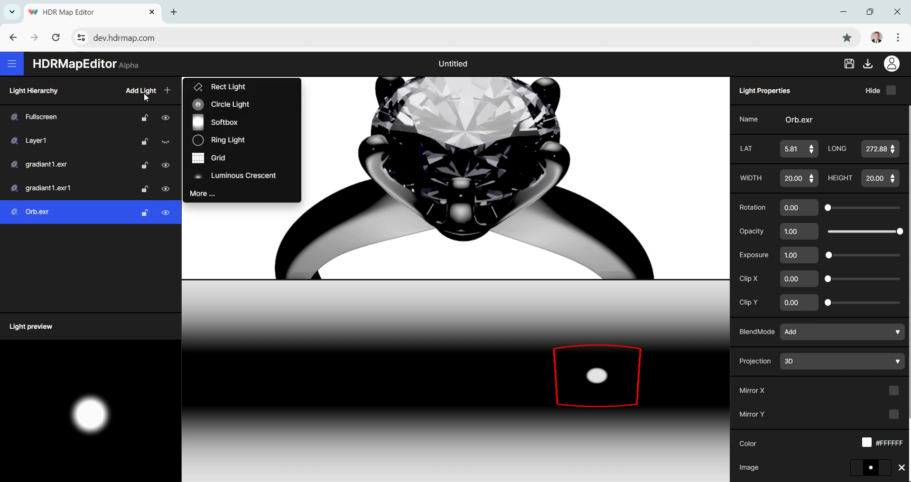
pyautogui.click(220, 123)
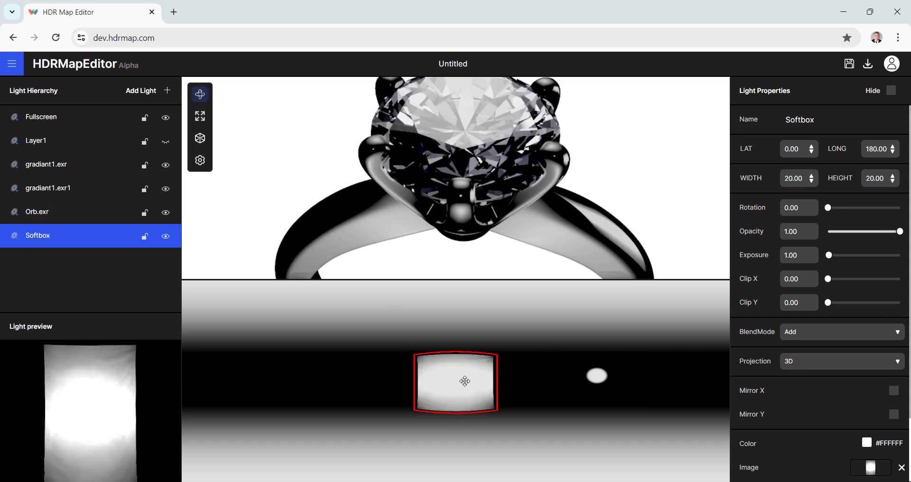
pyautogui.moveTo(463, 379); pyautogui.dragTo(597, 375)
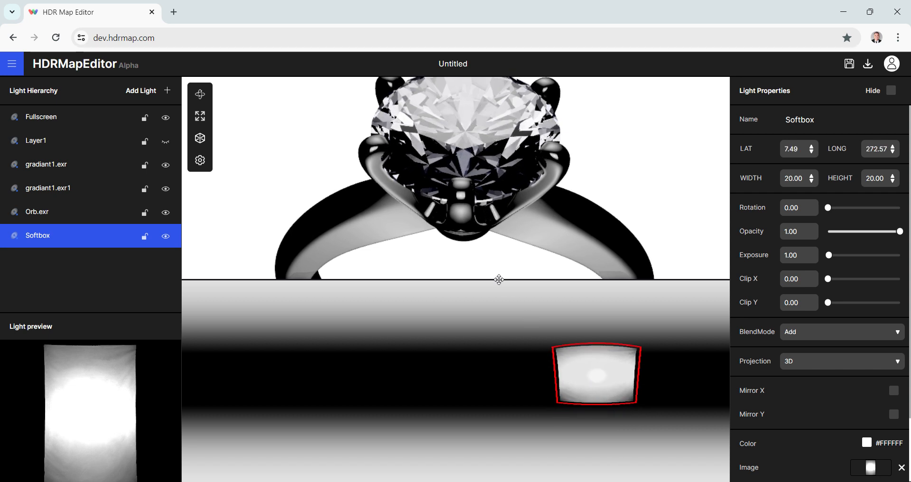
# Step: Resize the Softbox light to width 30 and height 30
pyautogui.scroll(5, 490, 226)
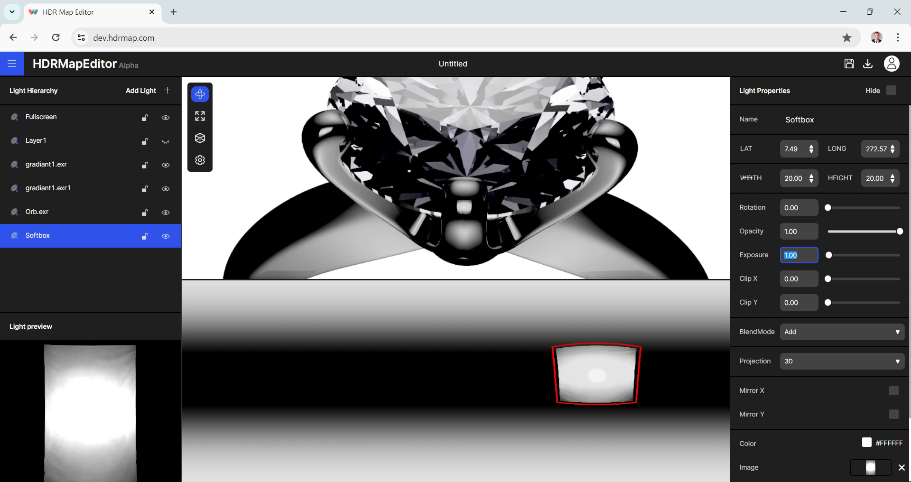
pyautogui.moveTo(747, 178)
pyautogui.mouseDown()
pyautogui.moveTo(759, 178)
pyautogui.moveTo(750, 179)
pyautogui.mouseUp()
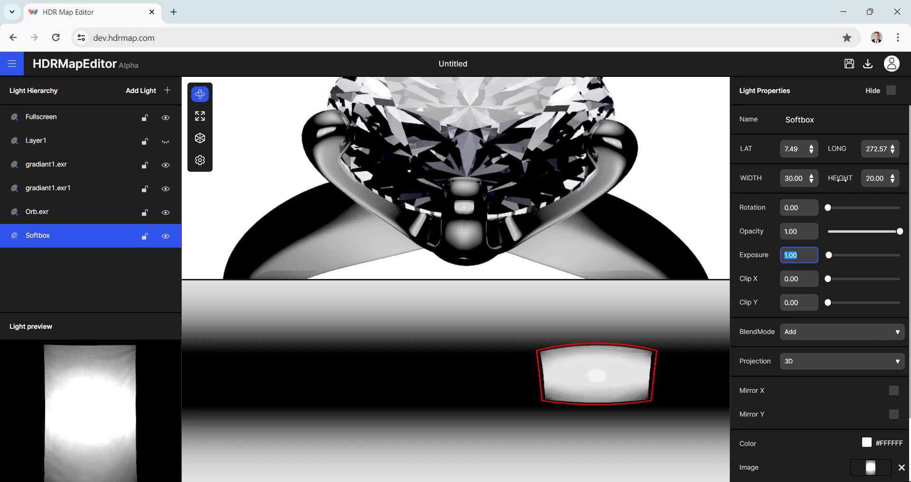
pyautogui.moveTo(842, 179); pyautogui.dragTo(843, 181)
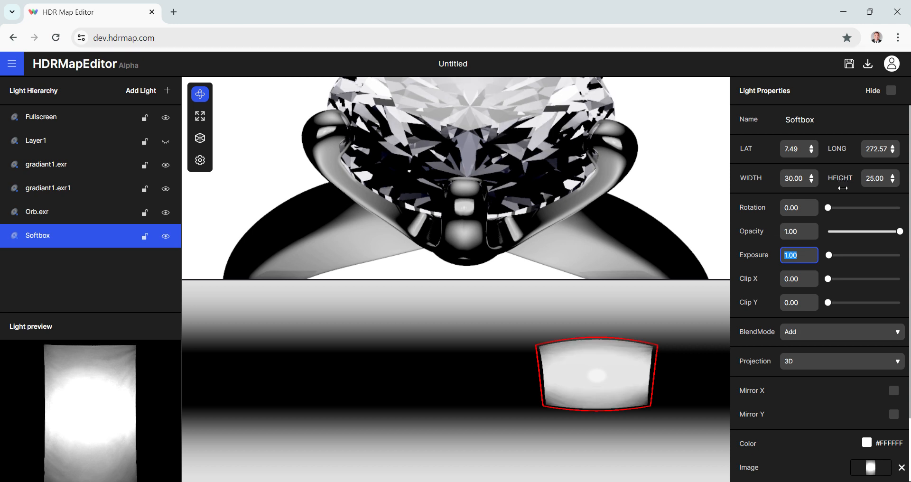
pyautogui.click(873, 180)
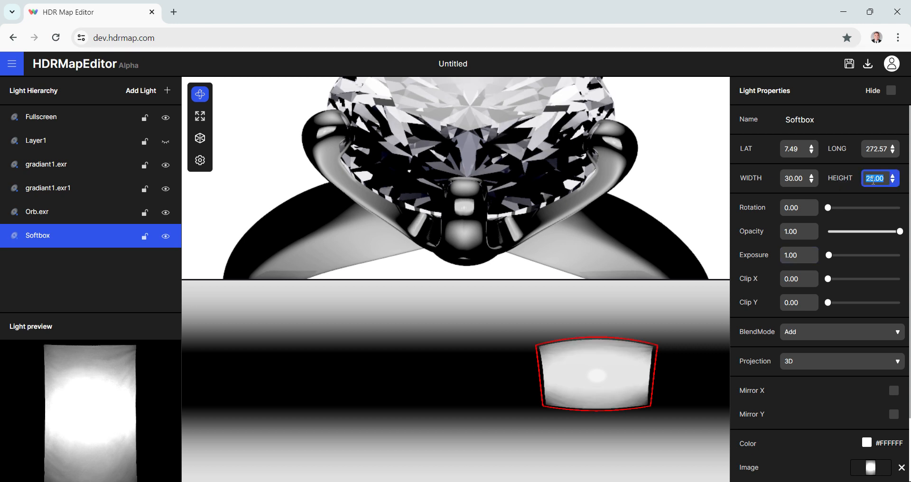
pyautogui.write('30.00')
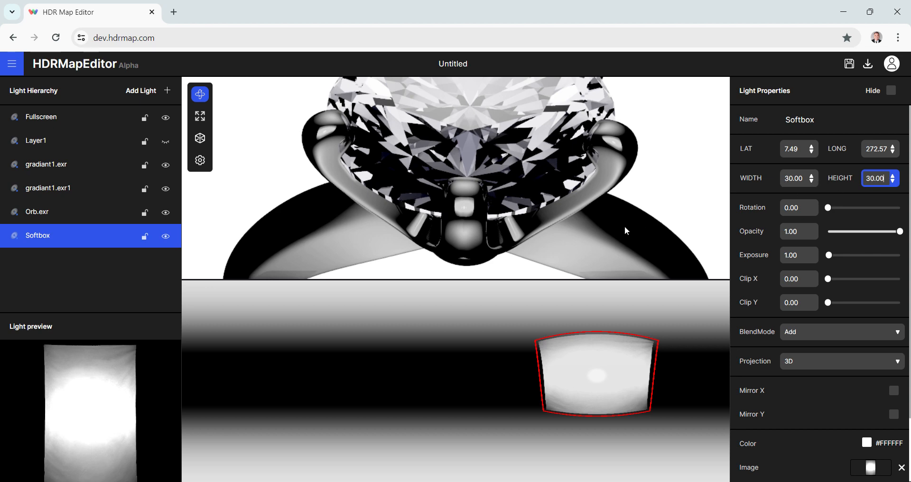
# Step: Inspect the reflections on the ring's prongs and set the Orb.exr light's projection to Planer
pyautogui.moveTo(508, 213); pyautogui.dragTo(536, 215)
pyautogui.scroll(-5, 509, 202)
pyautogui.scroll(-6, 530, 214)
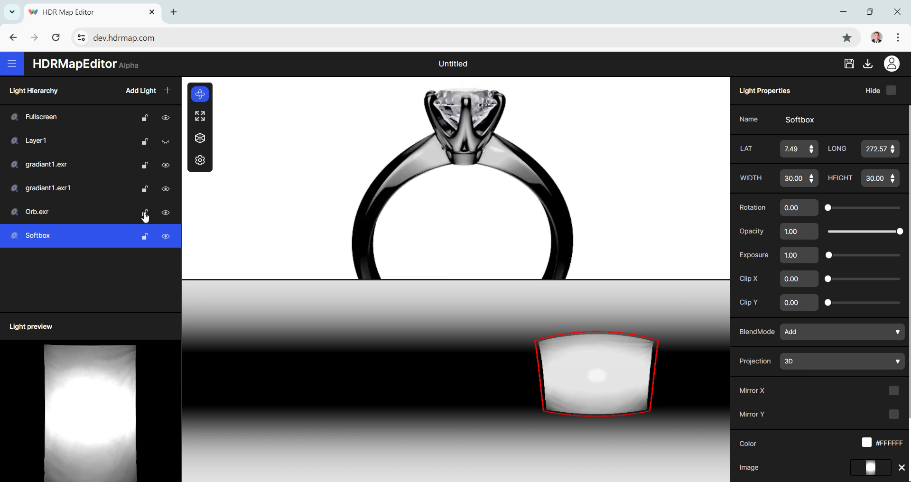
pyautogui.click(172, 218)
pyautogui.moveTo(462, 208); pyautogui.dragTo(466, 214)
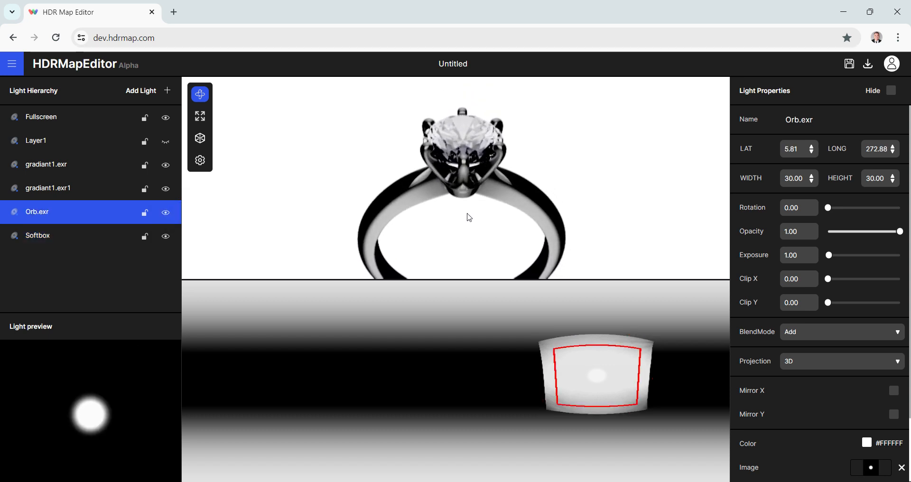
pyautogui.scroll(3, 475, 183)
pyautogui.scroll(2, 475, 183)
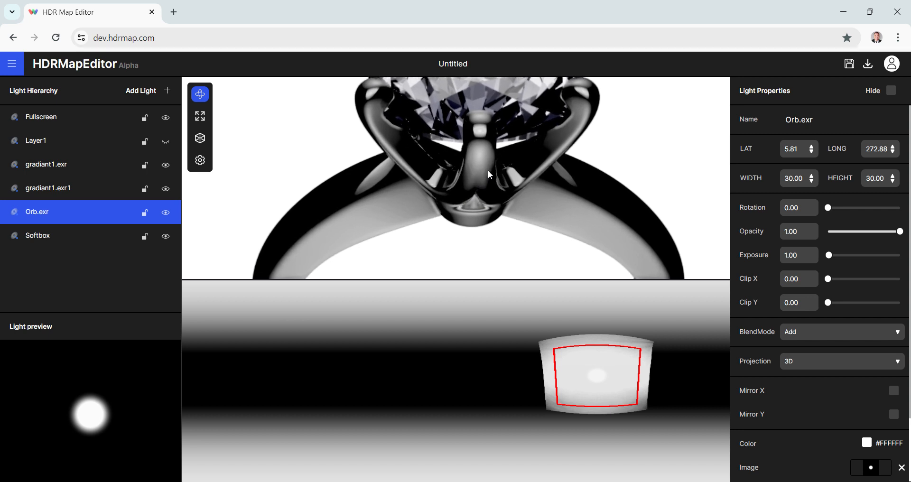
pyautogui.moveTo(488, 170); pyautogui.dragTo(489, 186, button='right')
pyautogui.scroll(2, 492, 159)
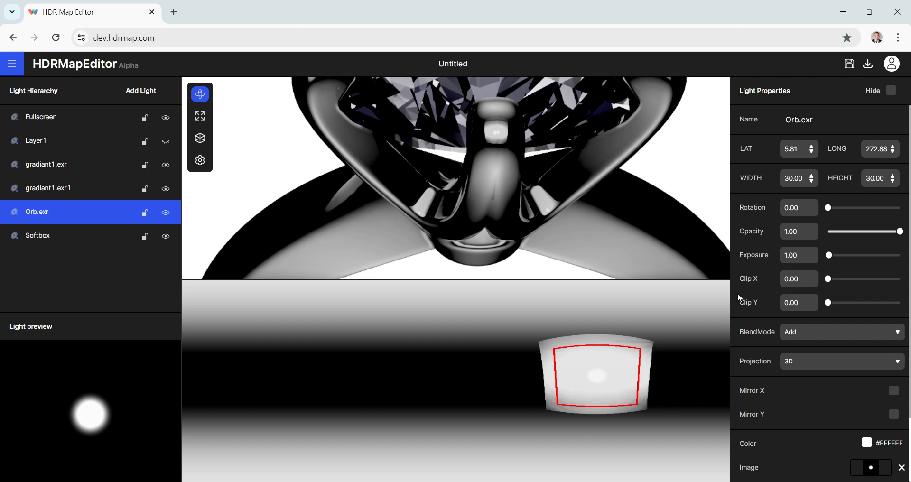
pyautogui.click(798, 368)
pyautogui.click(798, 399)
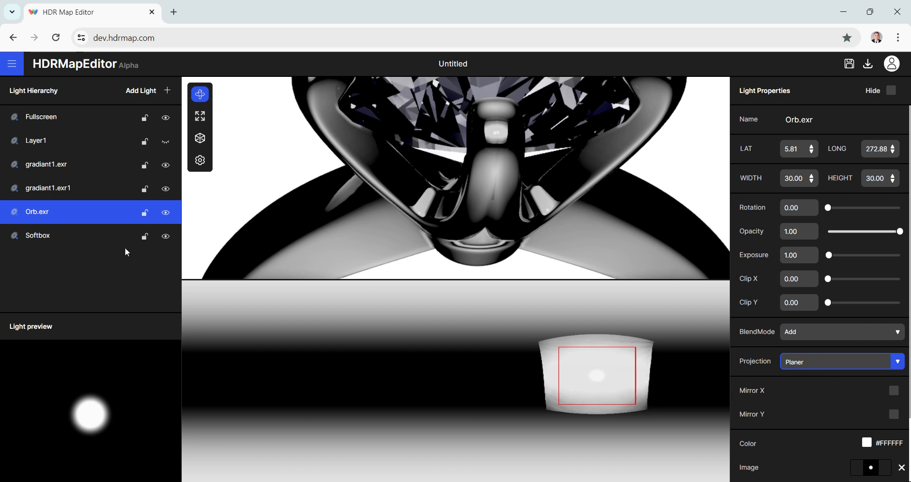
# Step: Set the Softbox light's projection to Planer and check its reflection on the ring
pyautogui.click(61, 236)
pyautogui.click(808, 366)
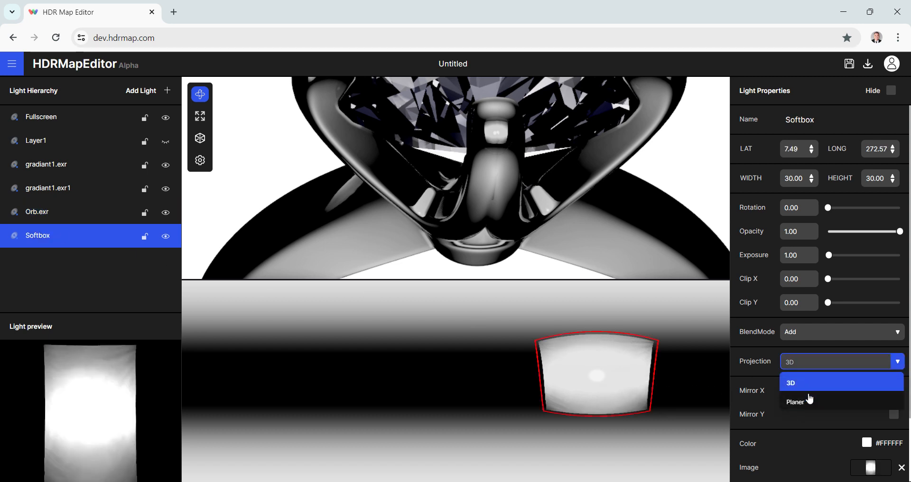
pyautogui.click(806, 400)
pyautogui.moveTo(613, 226); pyautogui.dragTo(557, 190)
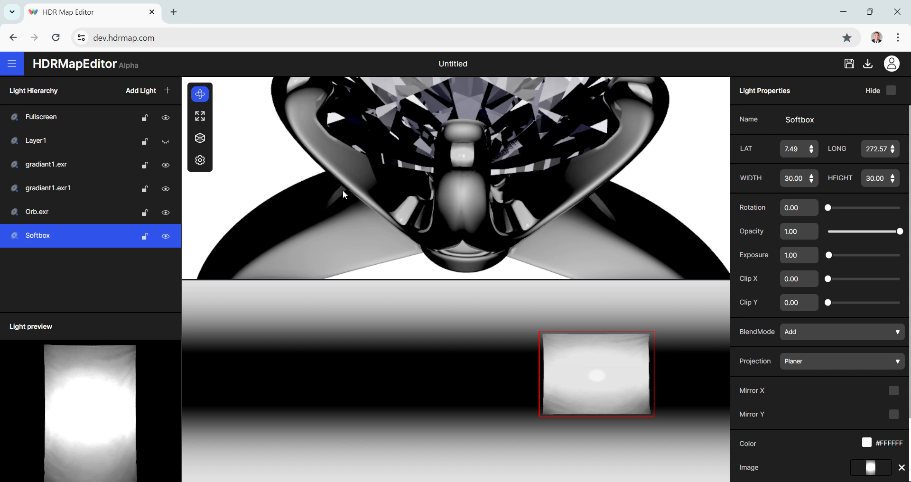
# Step: Add a Radial Light from the HDR lights library to the scene
pyautogui.click(135, 94)
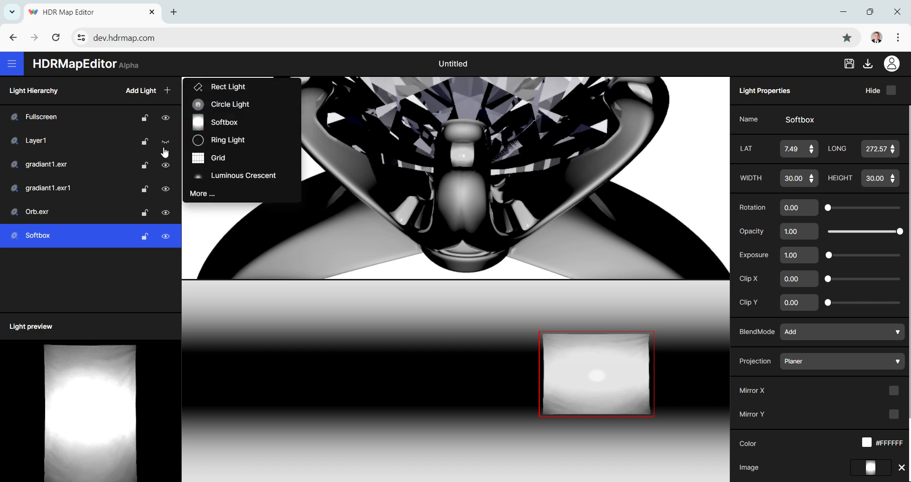
pyautogui.click(201, 195)
pyautogui.scroll(-3, 425, 256)
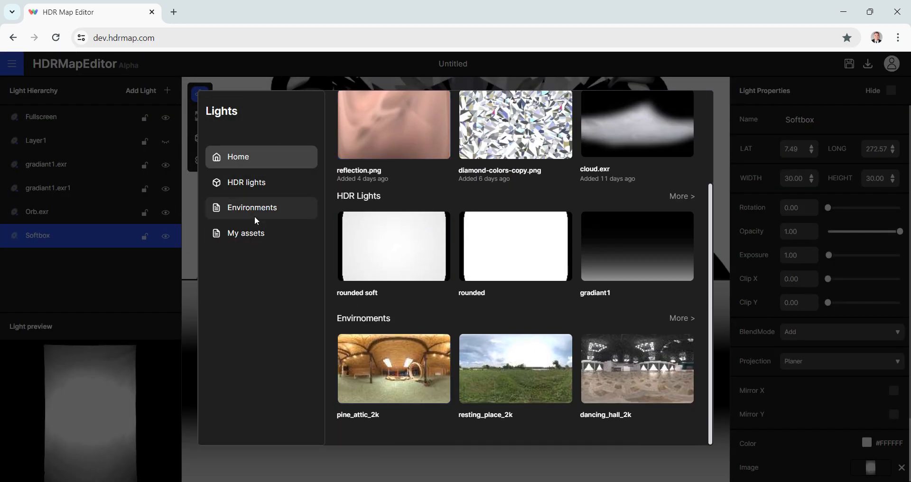
pyautogui.click(254, 182)
pyautogui.scroll(-3, 470, 270)
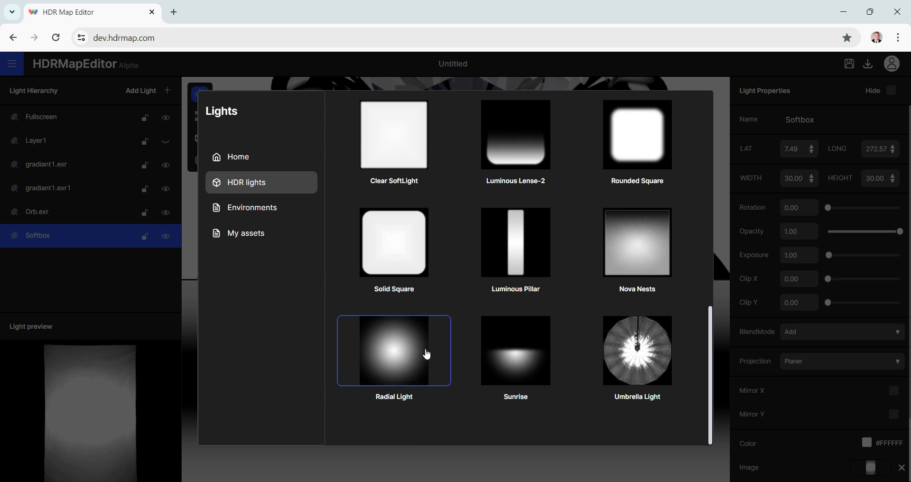
pyautogui.click(396, 356)
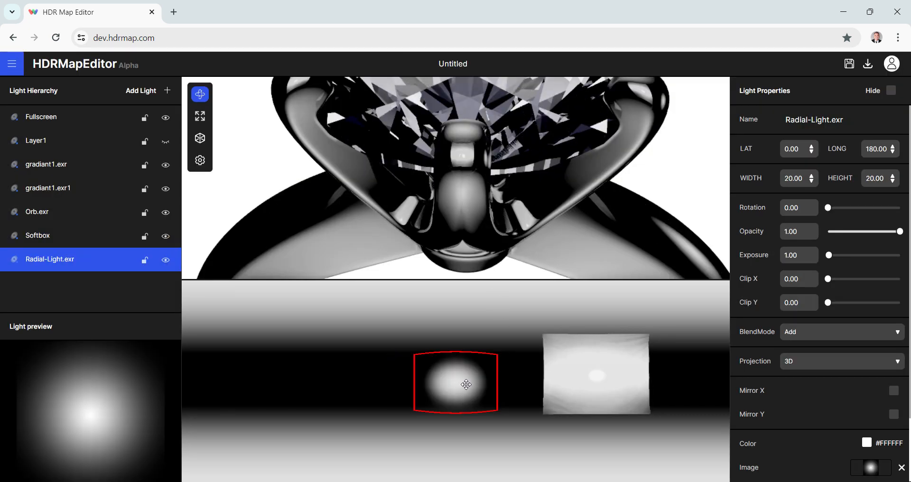
# Step: Widen the Radial-Light.exr light to 870 and place it at about latitude 65.3 and longitude 272.6 with Planer projection
pyautogui.moveTo(466, 385); pyautogui.dragTo(868, 181, button='right')
pyautogui.moveTo(467, 382); pyautogui.dragTo(596, 307)
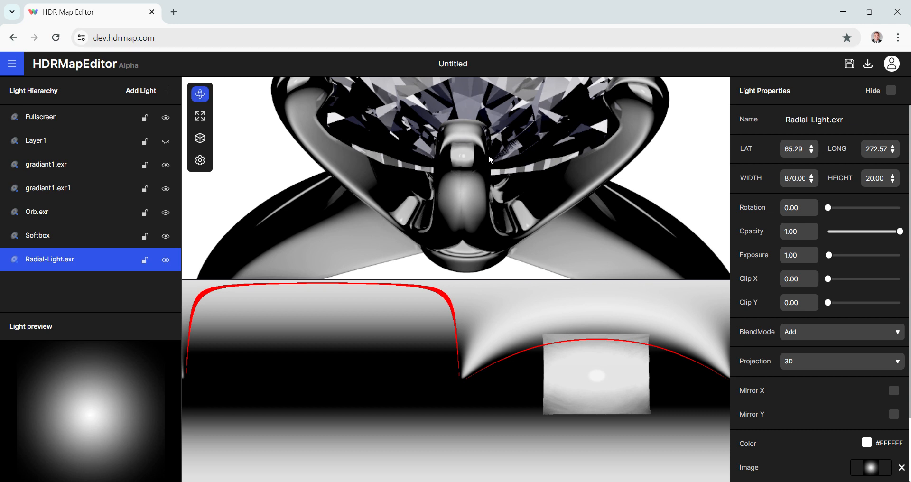
pyautogui.click(788, 369)
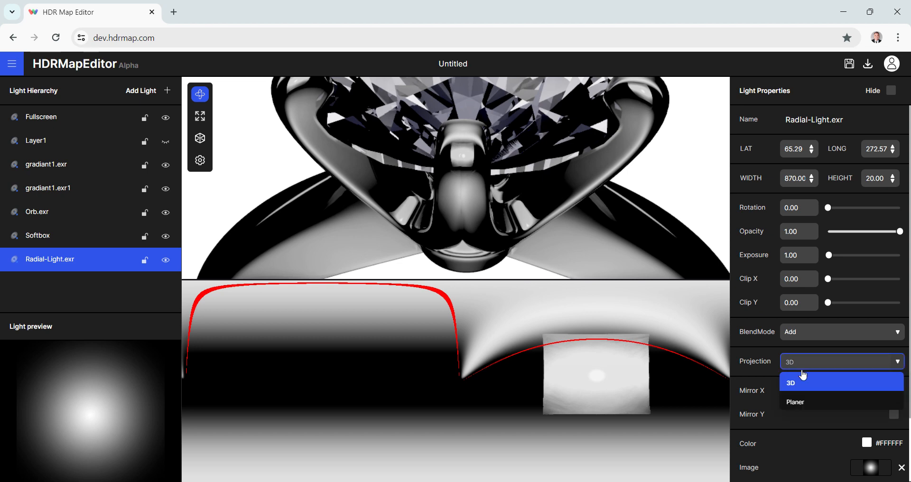
pyautogui.click(800, 399)
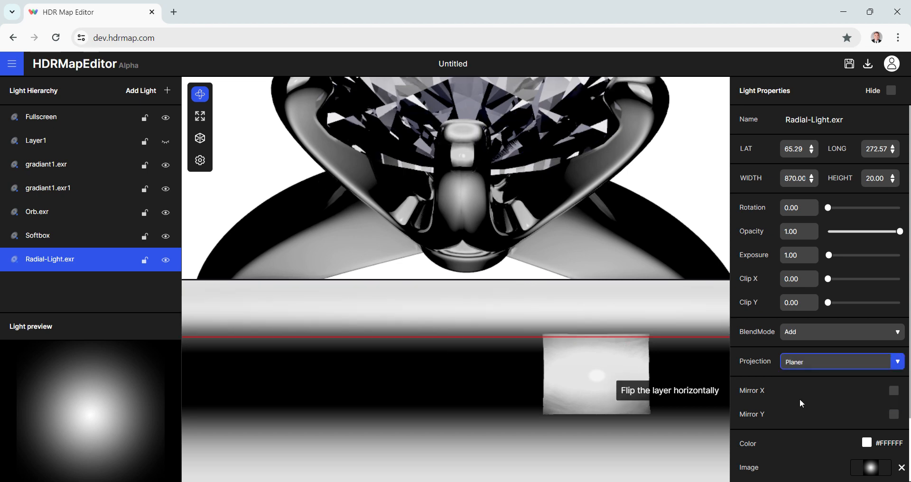
# Step: Resize the Radial-Light.exr light to 775 wide and 90 high, and move it to about latitude 71.2 and longitude 279.4
pyautogui.moveTo(583, 301); pyautogui.dragTo(567, 315)
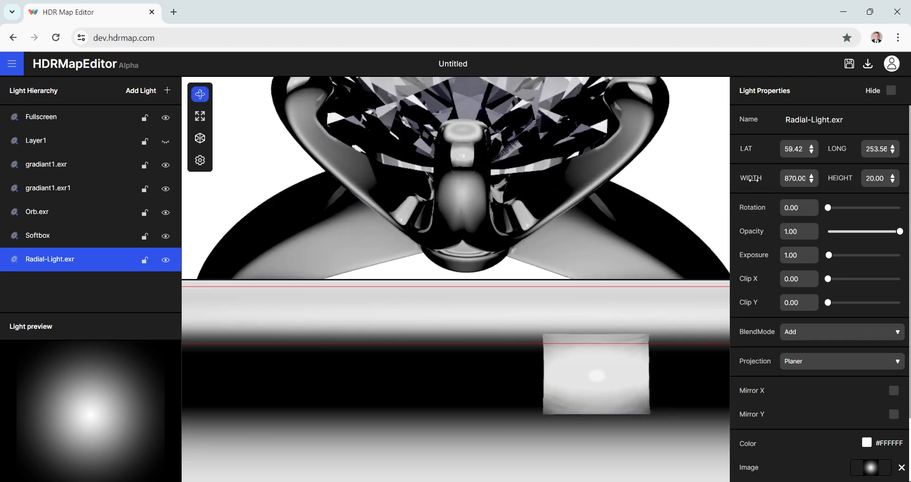
pyautogui.moveTo(753, 180); pyautogui.dragTo(744, 185)
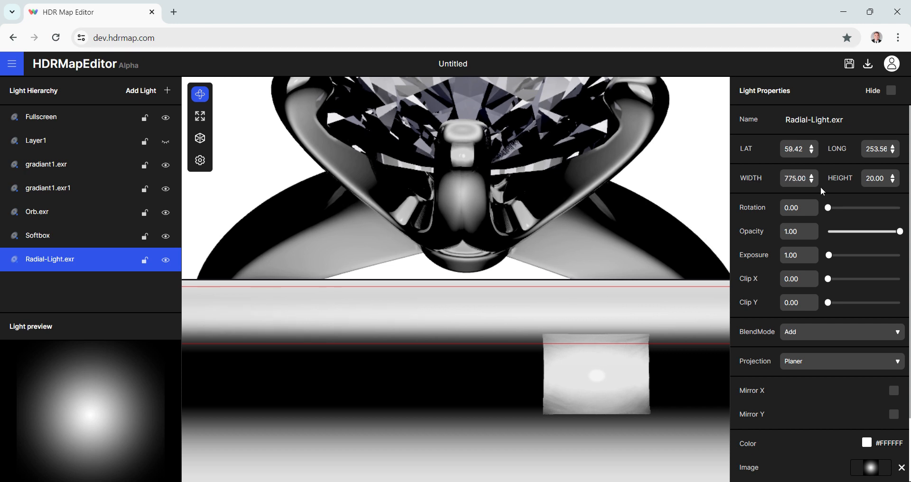
pyautogui.moveTo(843, 180); pyautogui.dragTo(842, 178)
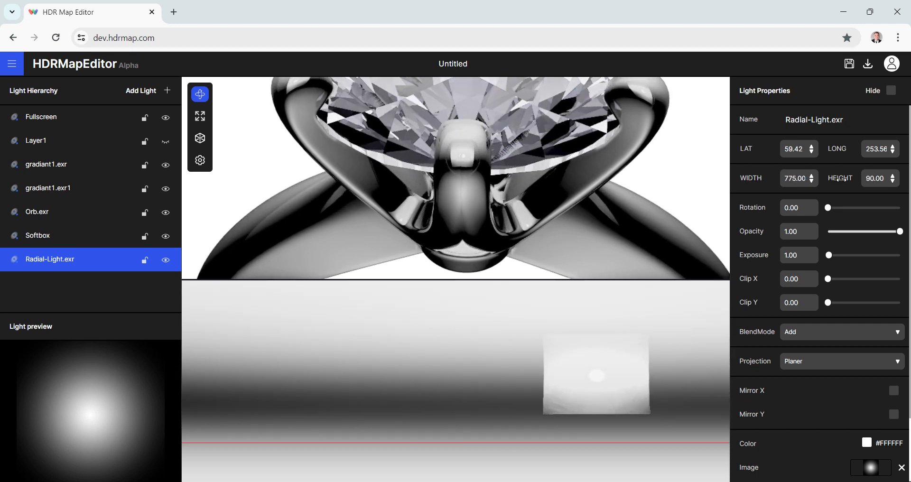
pyautogui.moveTo(605, 317)
pyautogui.mouseDown()
pyautogui.moveTo(604, 334)
pyautogui.moveTo(607, 302)
pyautogui.mouseUp()
# Step: Inspect the reflections on the ring's band and hide the Orb.exr light
pyautogui.moveTo(508, 124); pyautogui.dragTo(504, 190)
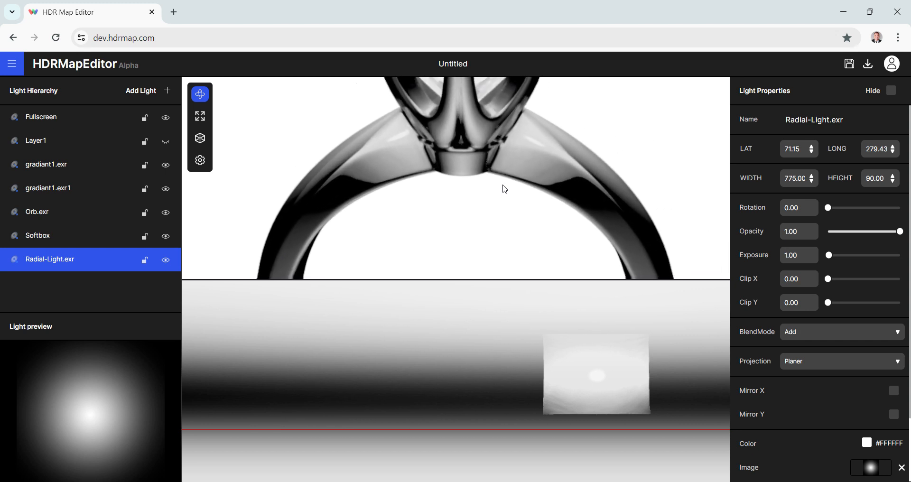
pyautogui.moveTo(517, 191); pyautogui.dragTo(505, 166, button='right')
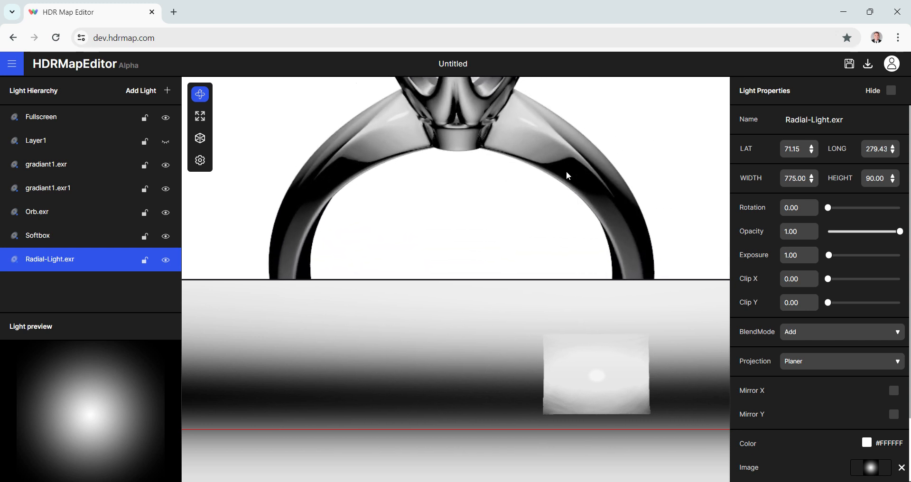
pyautogui.moveTo(573, 195); pyautogui.dragTo(553, 179, button='right')
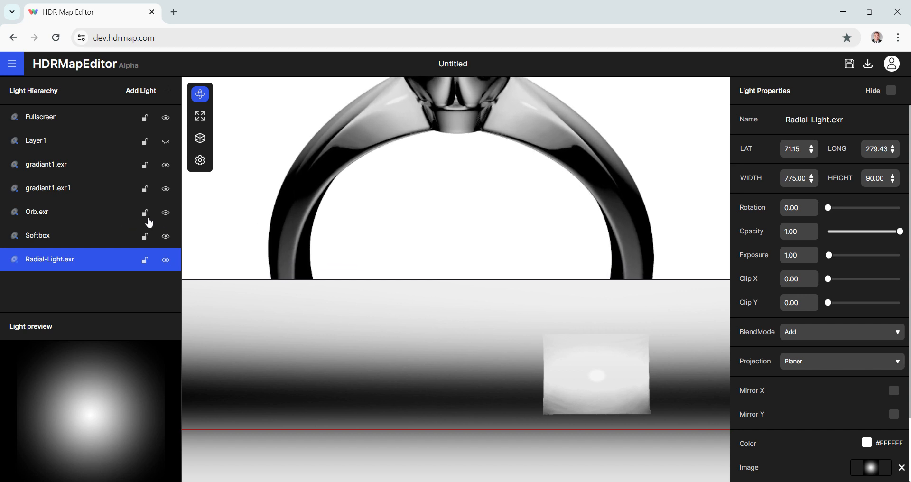
pyautogui.click(166, 219)
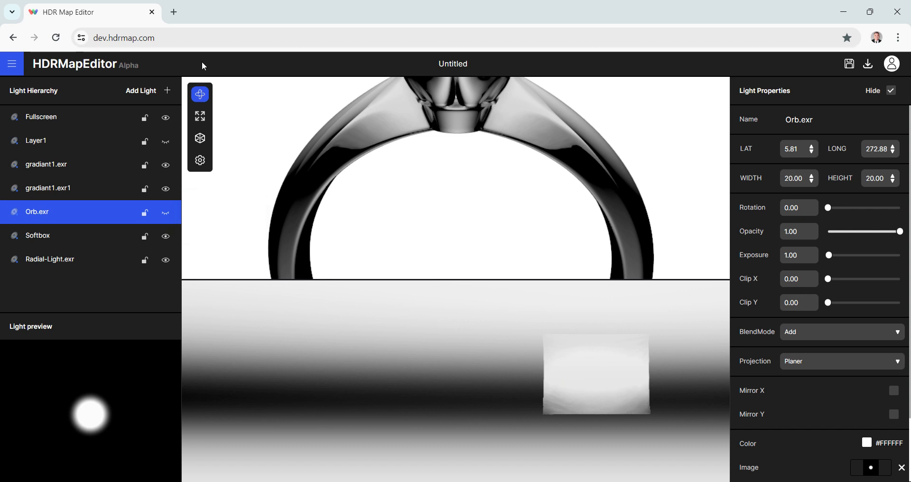
# Step: Add a second Softbox light with Planer projection, placed at about latitude -54.1 and longitude 275.1, beneath the first softbox
pyautogui.click(135, 95)
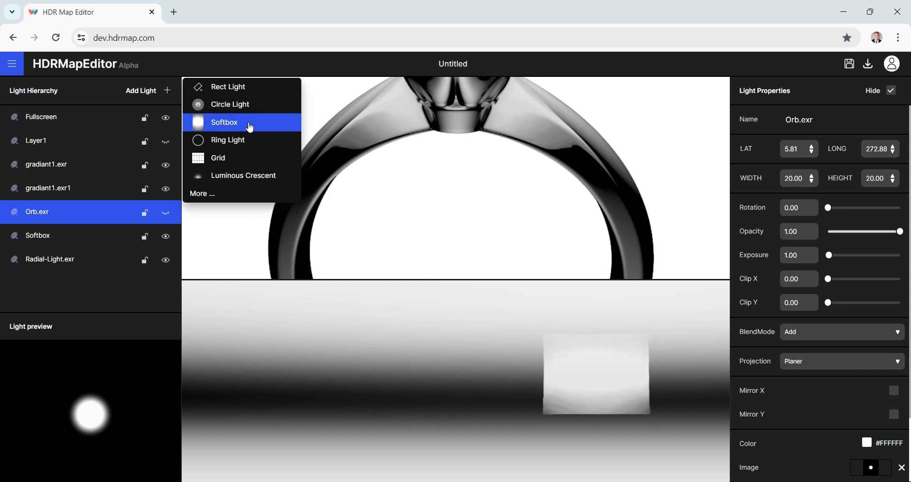
pyautogui.click(231, 124)
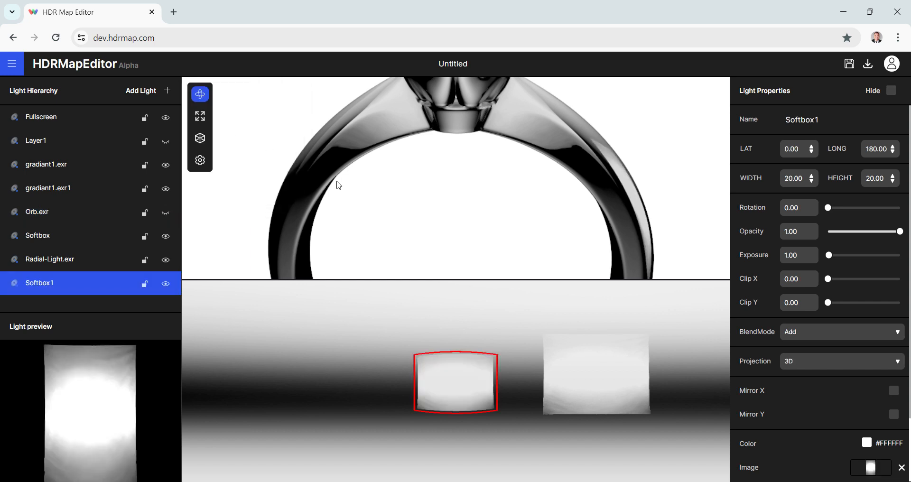
pyautogui.moveTo(468, 373); pyautogui.dragTo(599, 450)
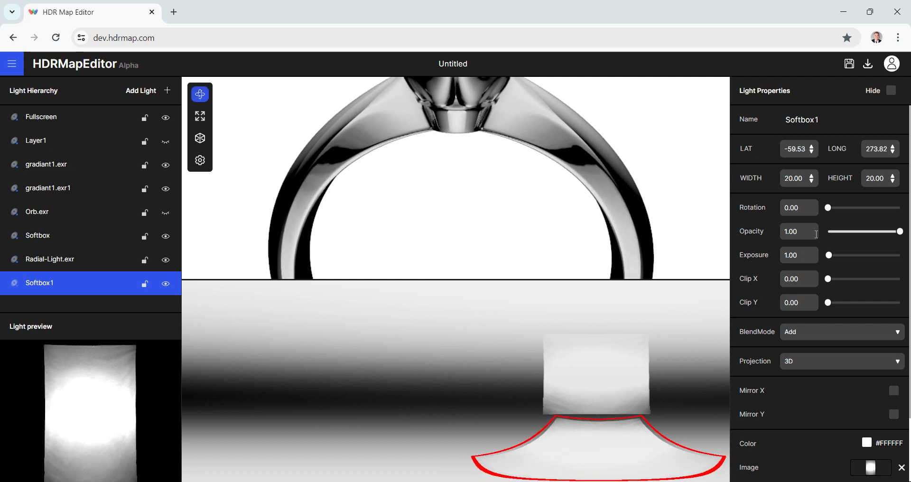
pyautogui.click(820, 367)
pyautogui.click(812, 406)
pyautogui.moveTo(580, 439); pyautogui.dragTo(602, 444)
# Step: Set the Softbox1 light's width and height to 30 and reposition it at about latitude -64.6 and longitude 272.9
pyautogui.doubleClick(785, 179)
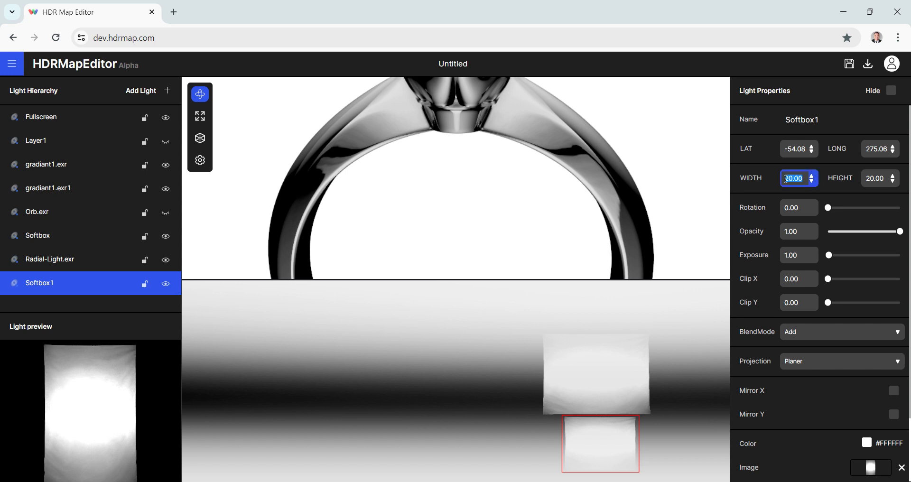
pyautogui.write('30')
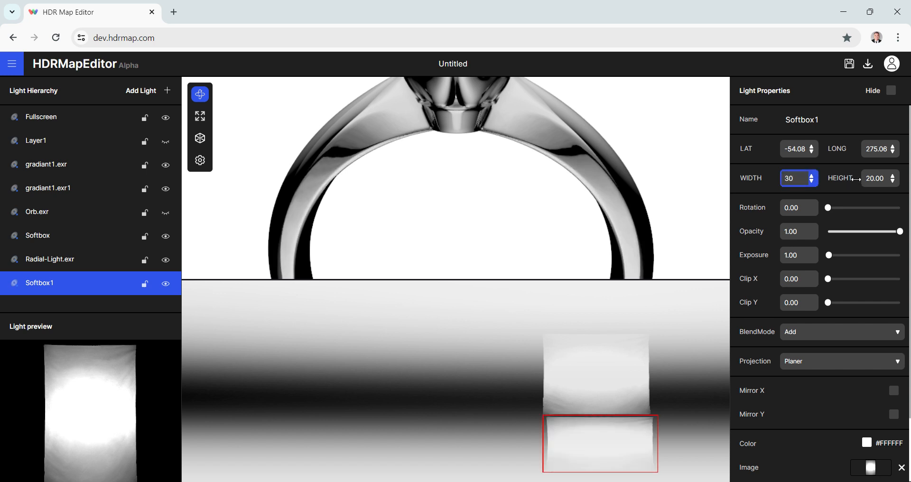
pyautogui.doubleClick(876, 178)
pyautogui.write('30')
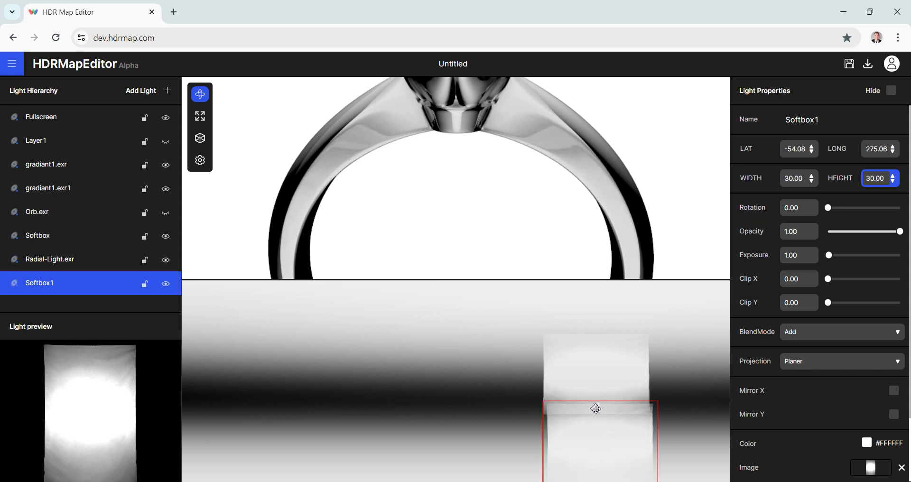
pyautogui.moveTo(604, 456); pyautogui.dragTo(597, 456)
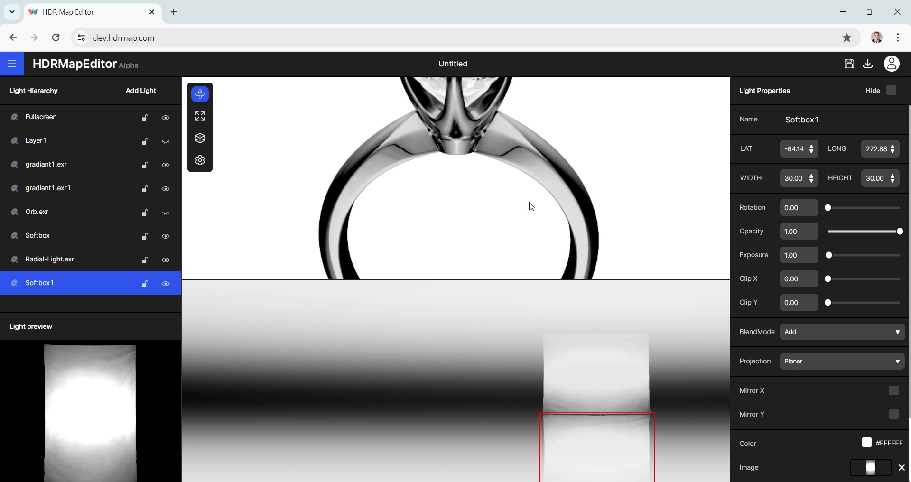
pyautogui.moveTo(603, 462)
pyautogui.mouseDown()
pyautogui.moveTo(604, 476)
pyautogui.moveTo(604, 429)
pyautogui.moveTo(605, 458)
pyautogui.mouseUp()
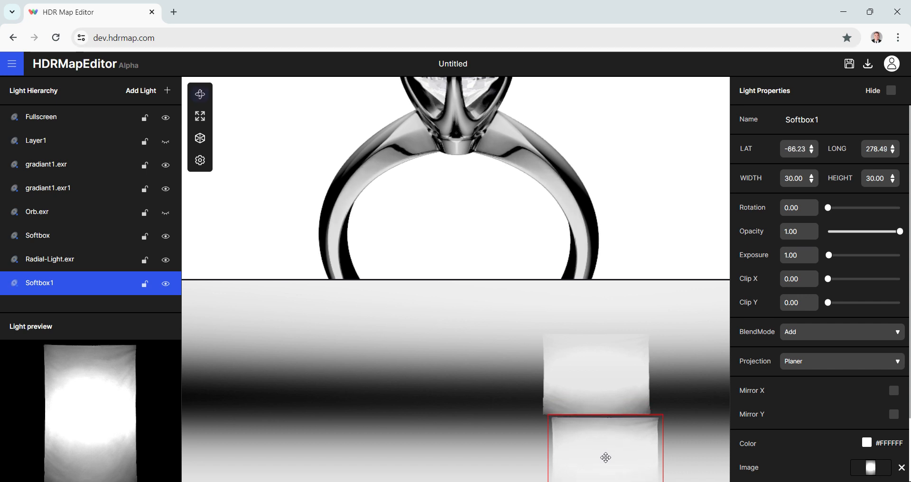
pyautogui.moveTo(616, 445); pyautogui.dragTo(597, 456)
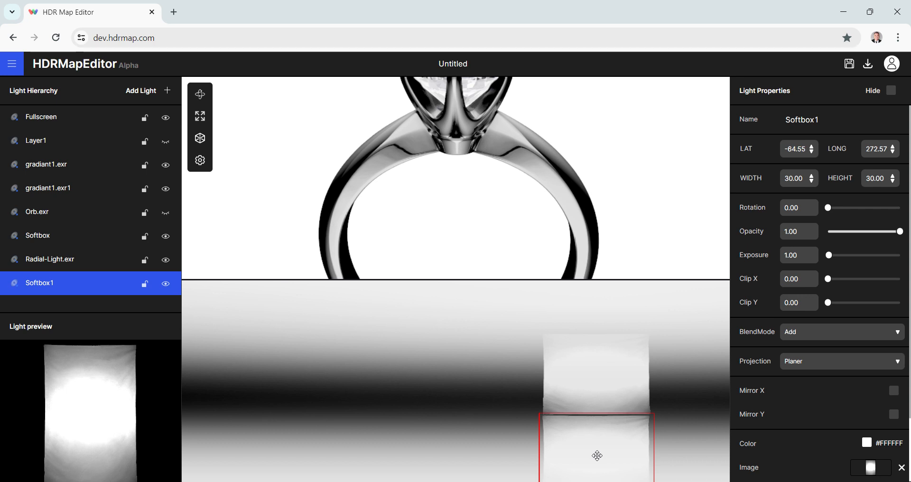
pyautogui.moveTo(597, 456); pyautogui.dragTo(598, 456)
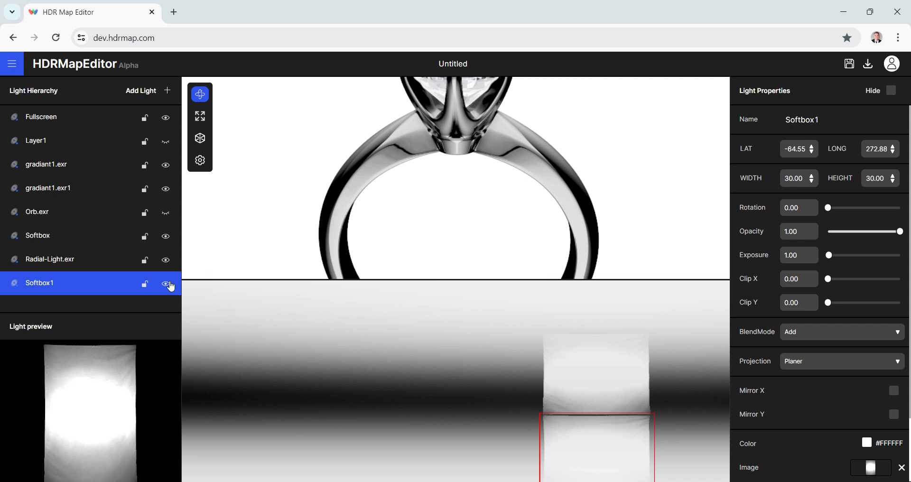
# Step: Hide the Softbox1 light and add a Nova Nests light from the HDR lights library
pyautogui.click(169, 286)
pyautogui.click(151, 93)
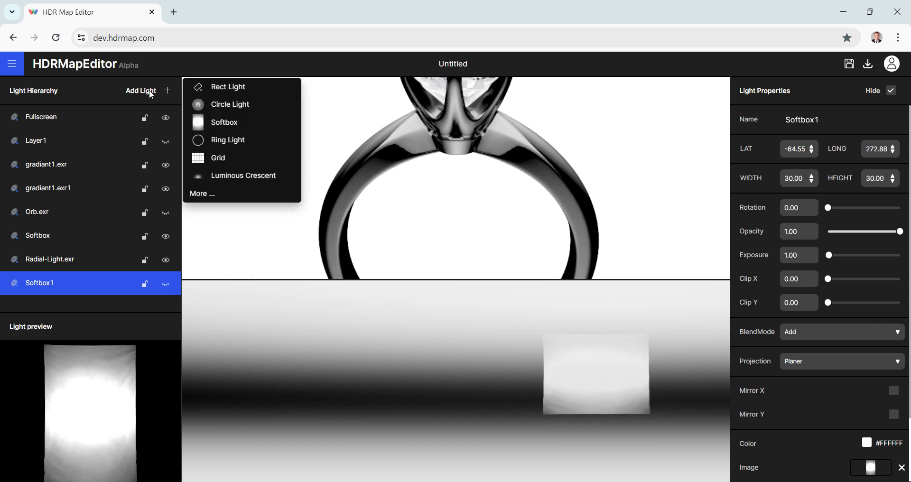
pyautogui.click(216, 194)
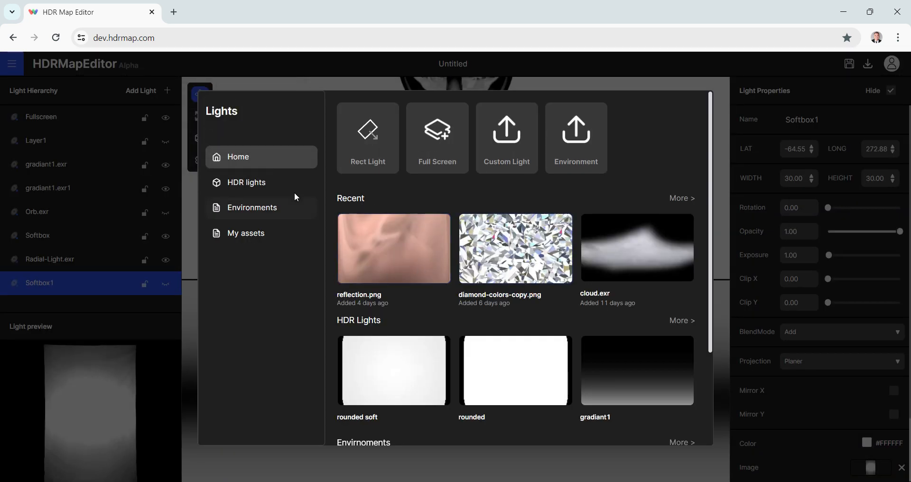
pyautogui.click(260, 186)
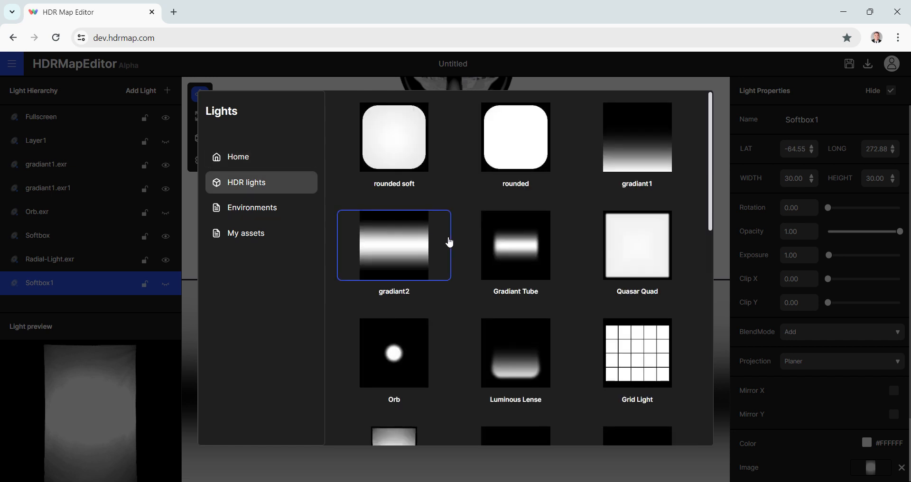
pyautogui.scroll(-8, 450, 242)
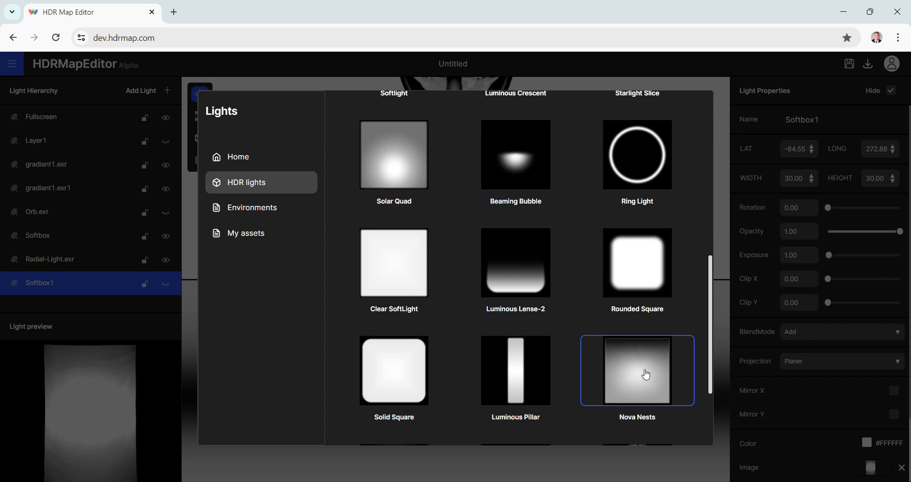
pyautogui.click(646, 375)
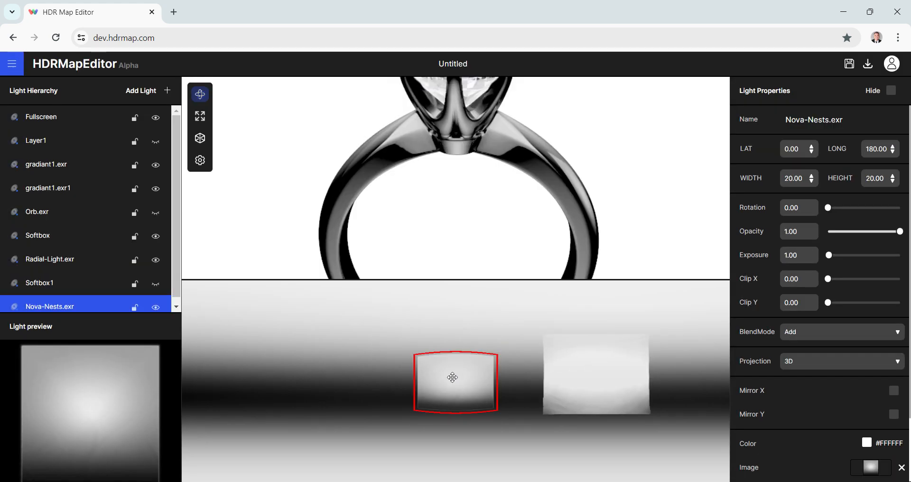
# Step: Place the Nova-Nests.exr light at about latitude -56.2 and longitude 273.5, and set its width to 30
pyautogui.moveTo(451, 376); pyautogui.dragTo(598, 446)
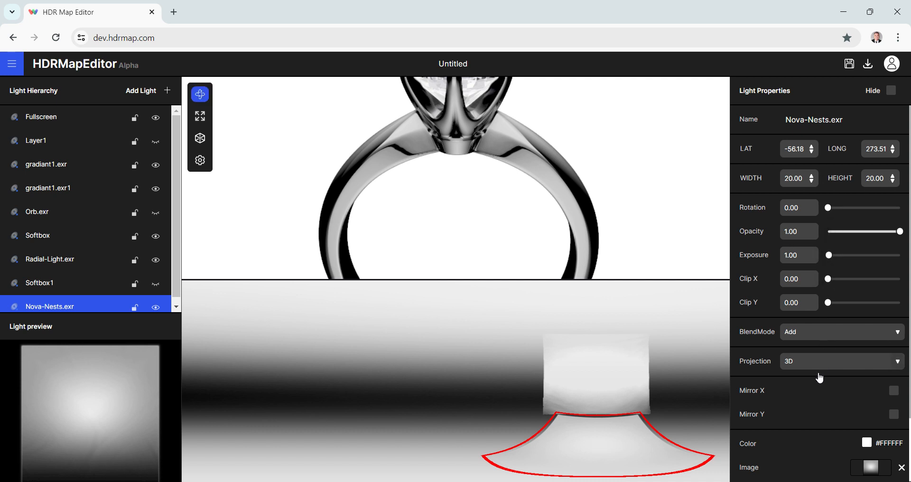
pyautogui.click(818, 373)
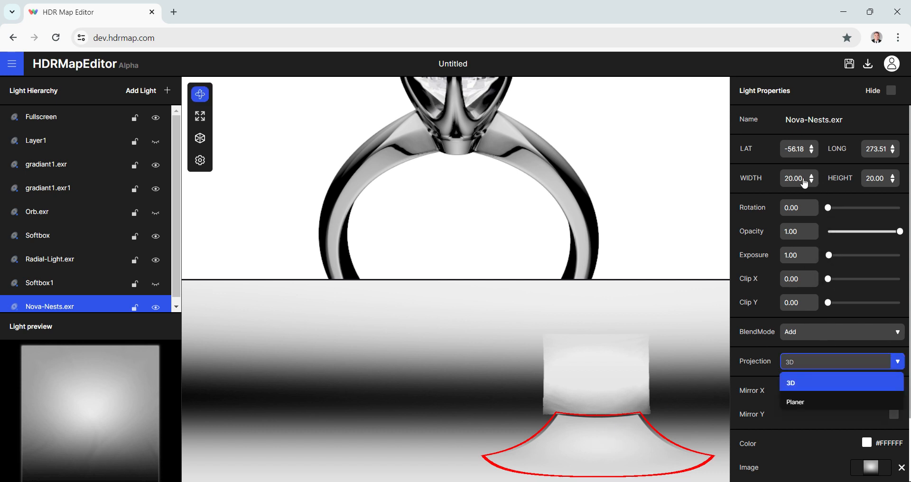
pyautogui.click(786, 178)
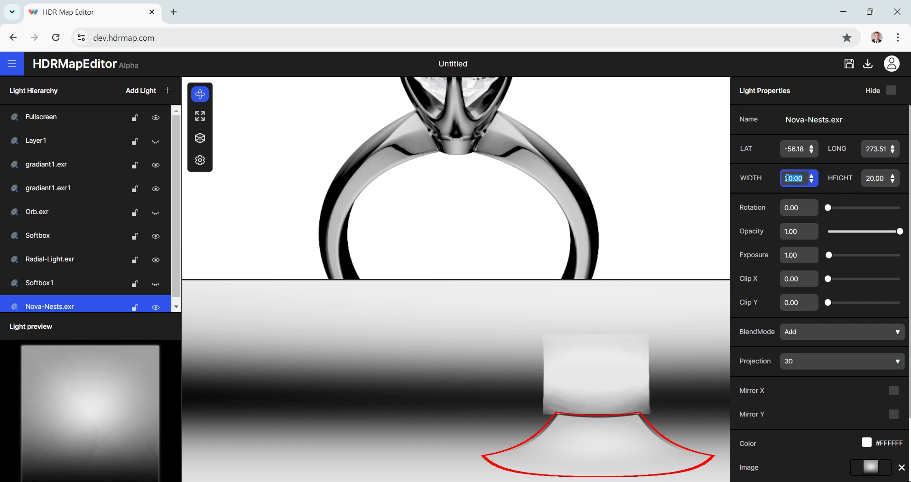
pyautogui.write('30')
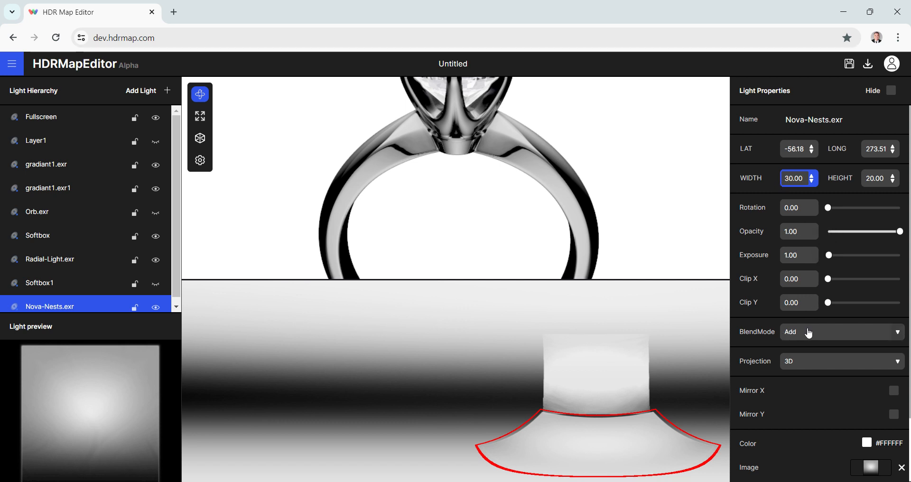
# Step: Try the Multiply and Normal blend modes on the Nova-Nests.exr light and check the ring's reflections
pyautogui.click(803, 337)
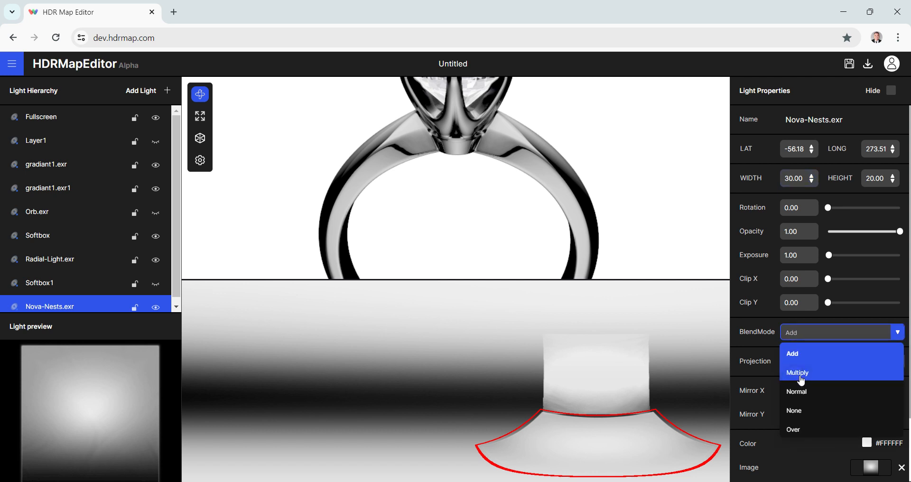
pyautogui.click(801, 379)
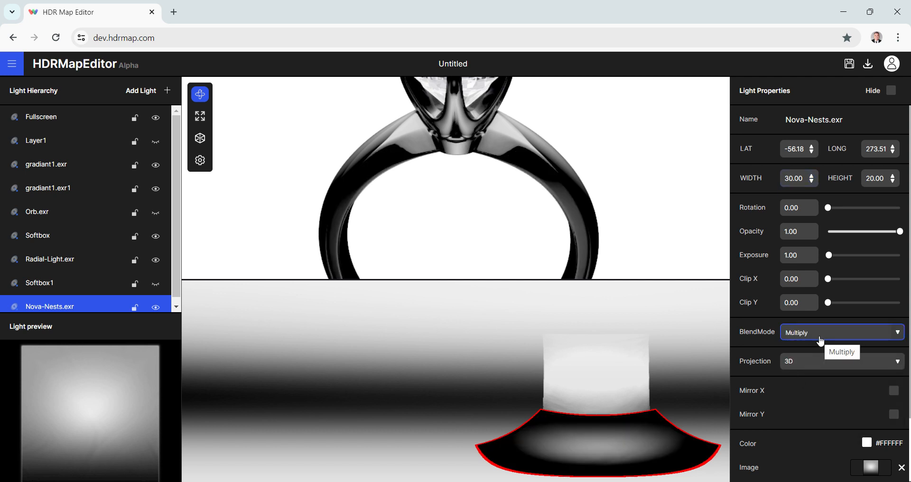
pyautogui.click(820, 338)
pyautogui.click(808, 392)
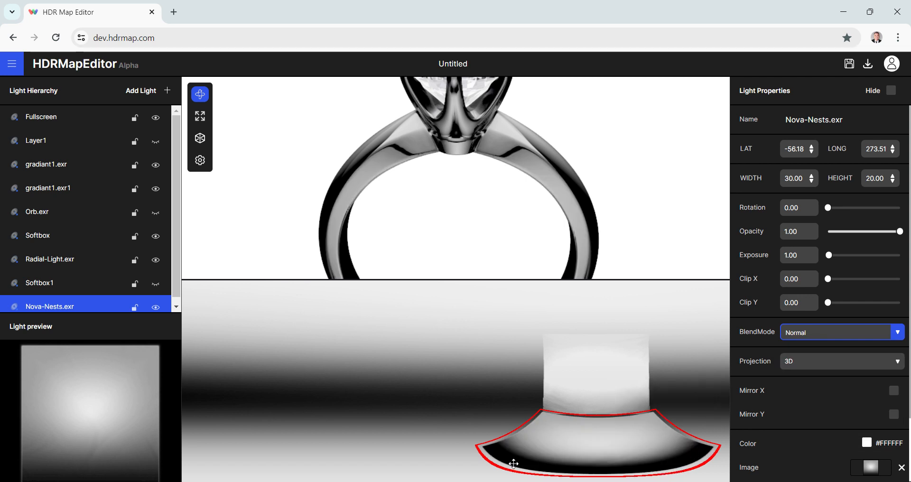
pyautogui.moveTo(522, 213); pyautogui.dragTo(566, 185)
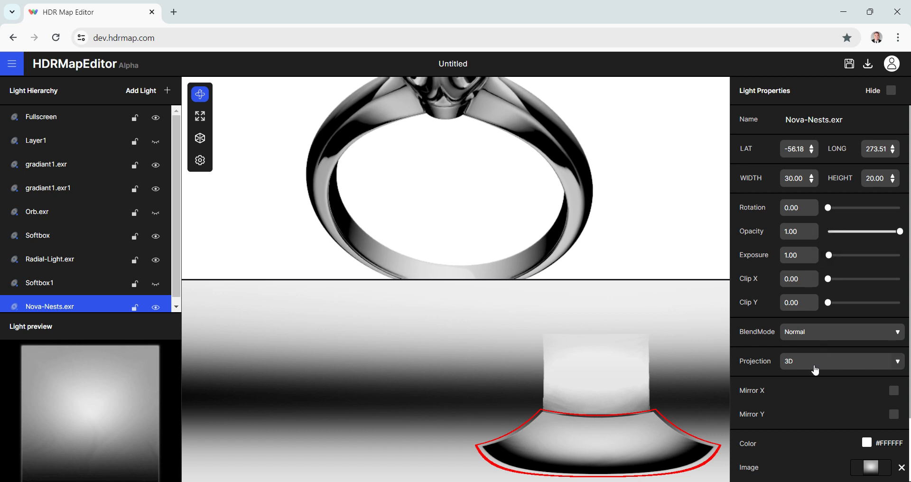
# Step: Set the Nova-Nests.exr light's blend mode to None and inspect the reflections on the ring's band from the side
pyautogui.click(817, 333)
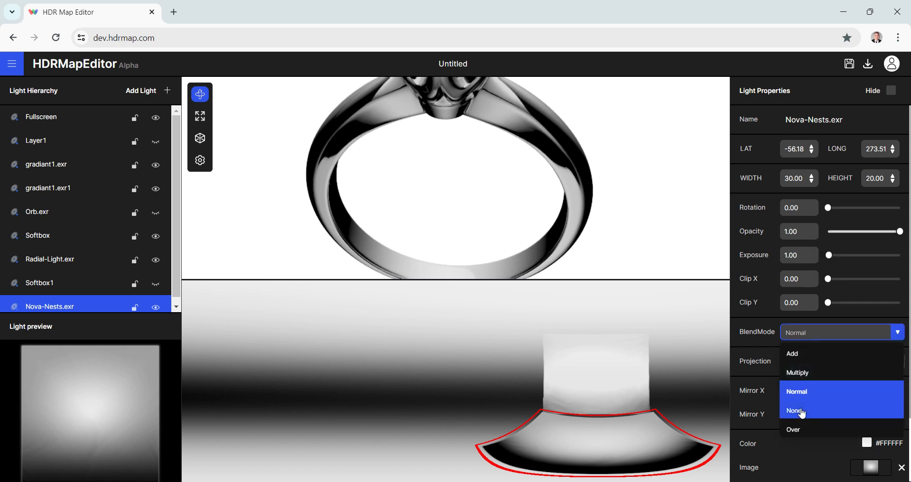
pyautogui.click(801, 411)
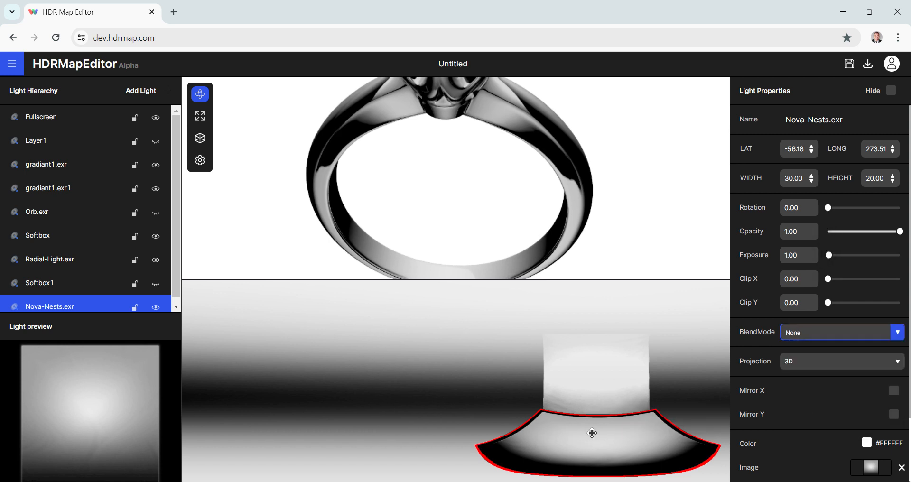
pyautogui.click(690, 418)
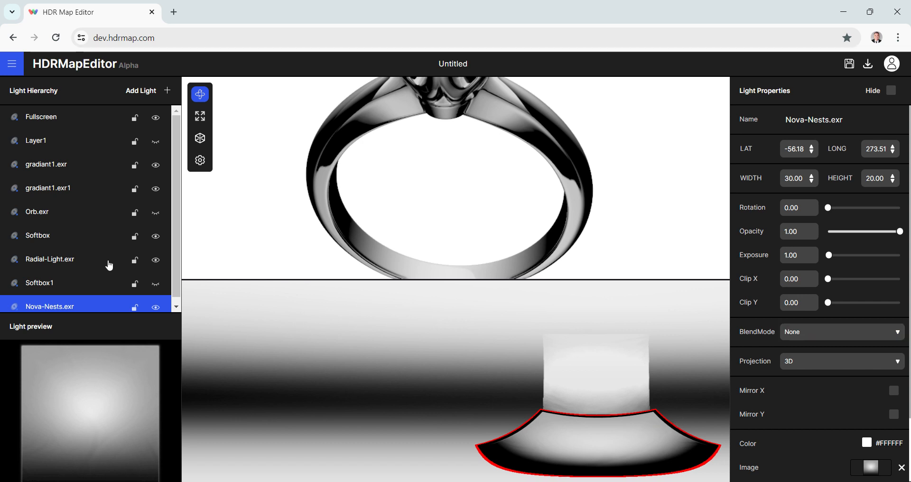
pyautogui.click(59, 288)
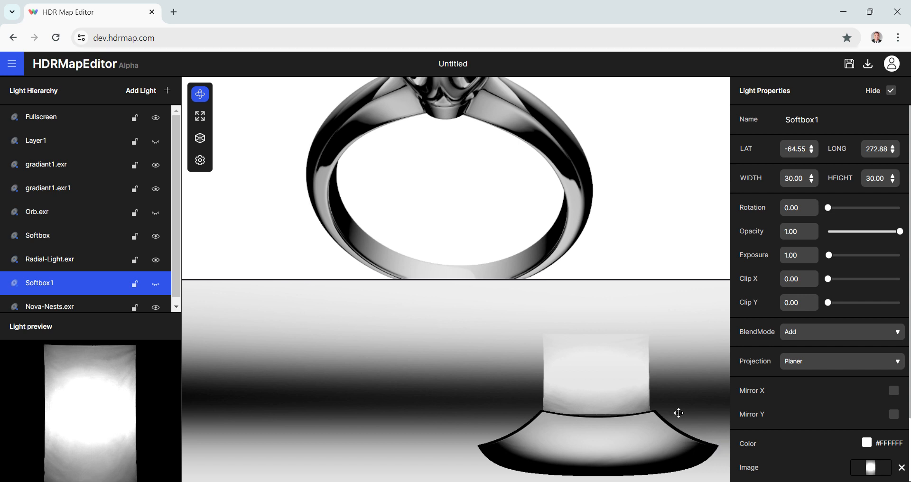
pyautogui.moveTo(542, 241); pyautogui.dragTo(514, 211)
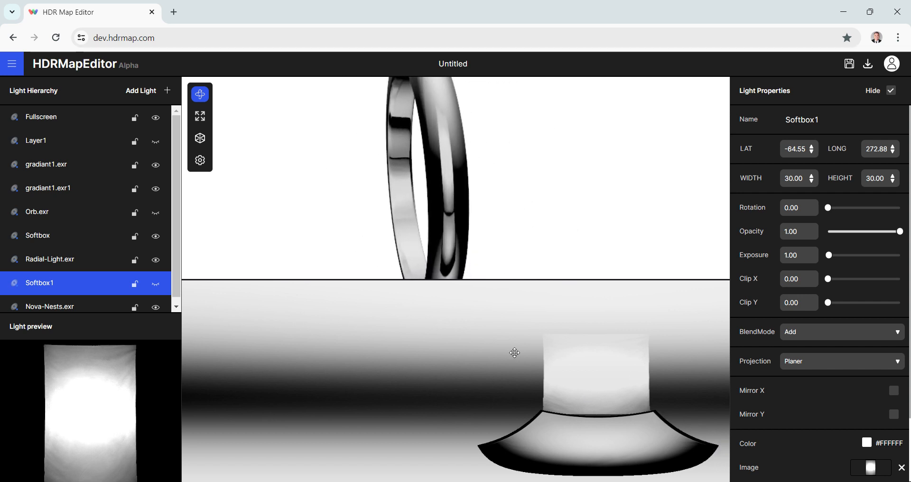
# Step: Set the Nova-Nests.exr light's blend mode to Normal and its exposure to 2
pyautogui.moveTo(466, 220); pyautogui.dragTo(484, 220)
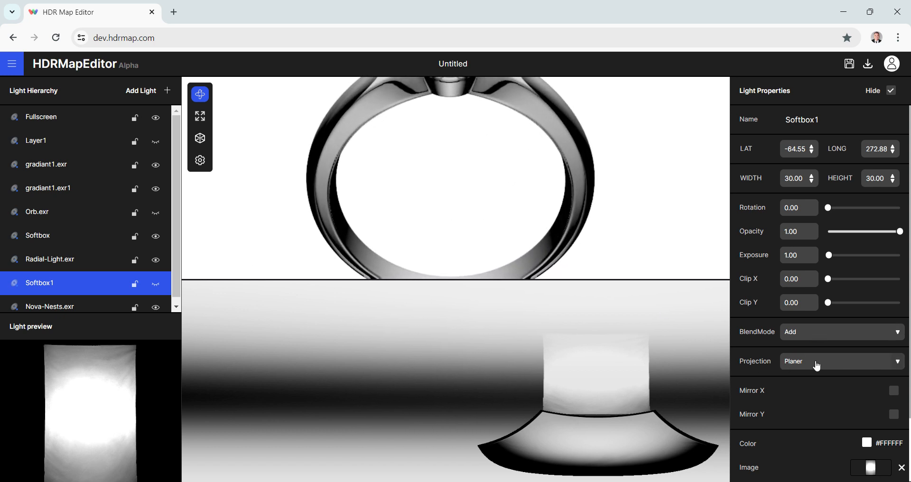
pyautogui.click(814, 335)
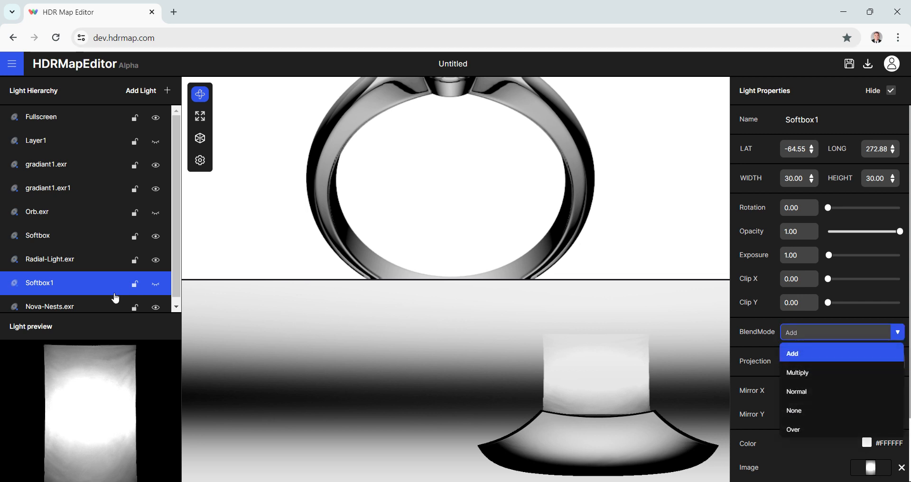
pyautogui.click(59, 306)
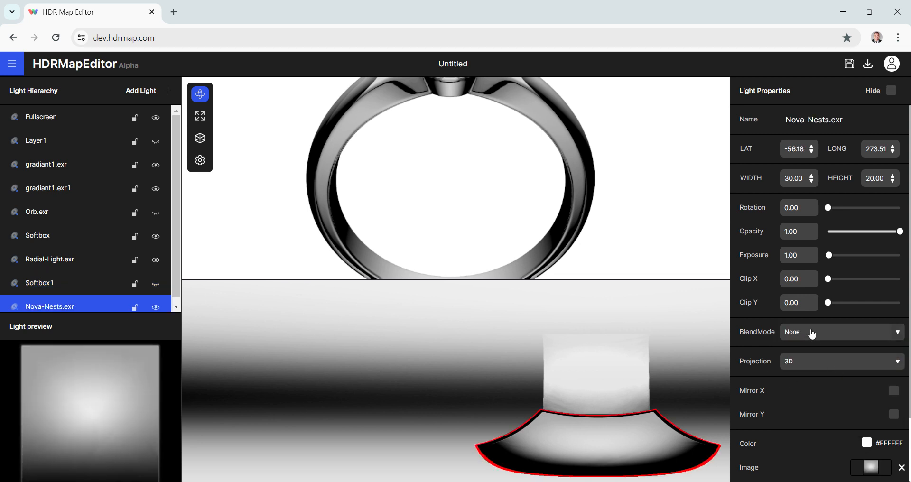
pyautogui.scroll(-2, 813, 334)
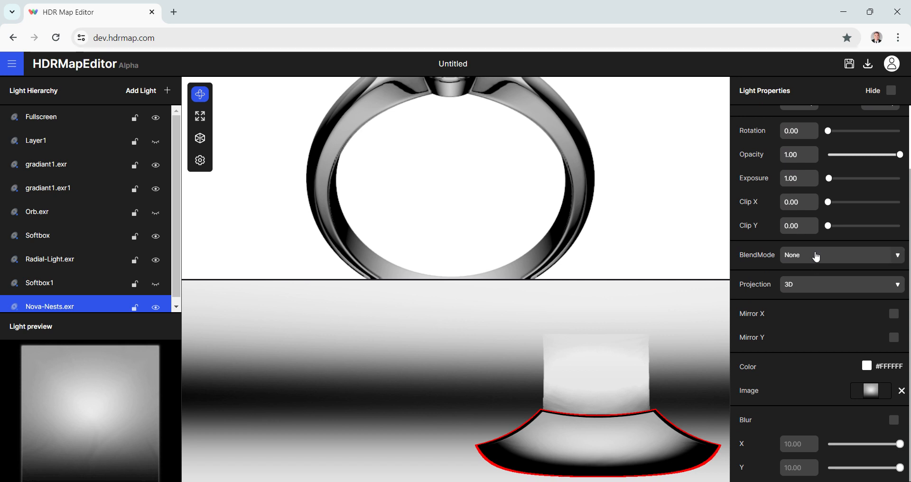
pyautogui.click(817, 257)
pyautogui.click(804, 314)
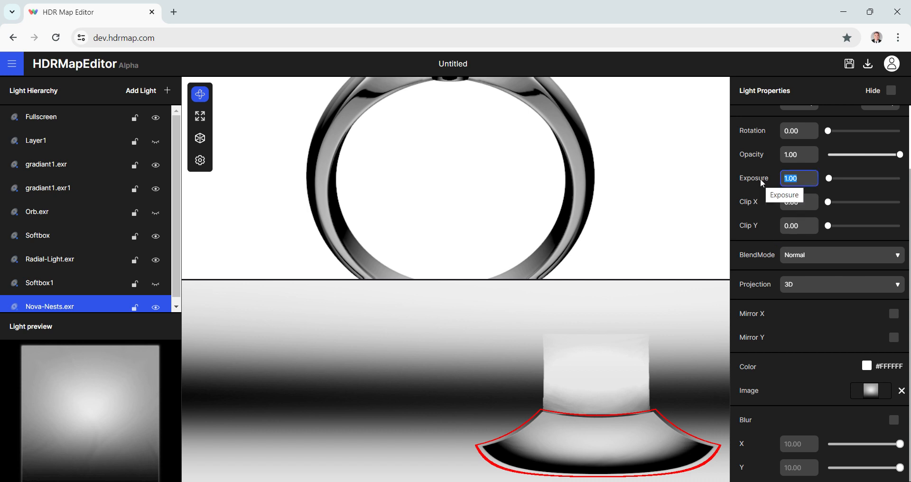
pyautogui.write('2')
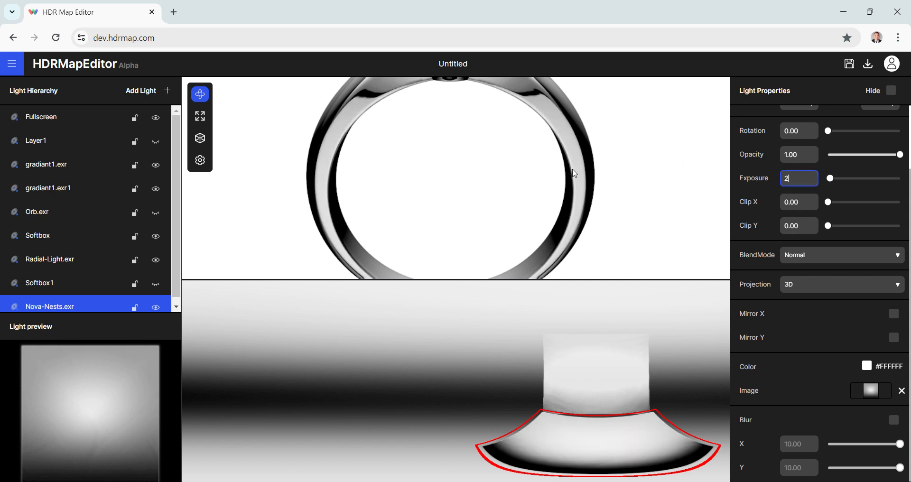
pyautogui.press('Return')
# Step: Compare the ring with the Nova-Nests.exr light hidden and shown, and examine the reflections on the band and the prong setting
pyautogui.moveTo(585, 174); pyautogui.dragTo(598, 193)
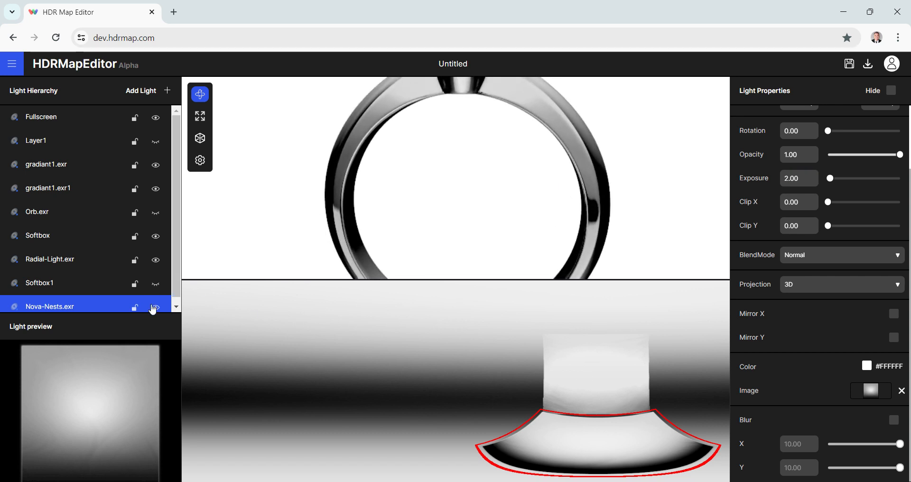
pyautogui.click(156, 308)
pyautogui.click(155, 308)
pyautogui.click(156, 307)
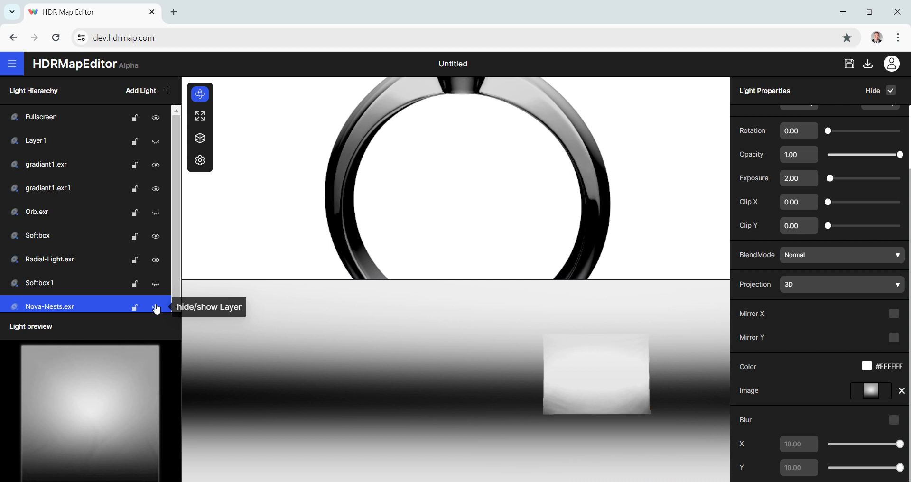
pyautogui.click(156, 307)
pyautogui.click(155, 307)
pyautogui.click(155, 308)
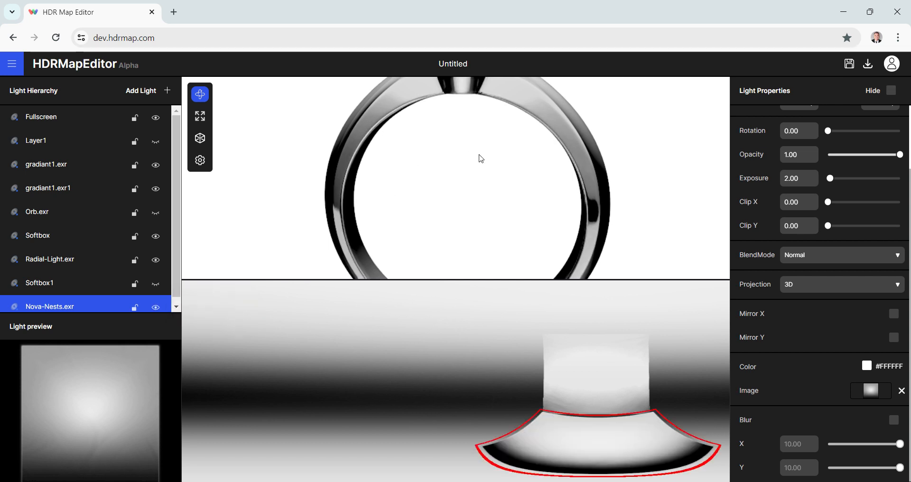
pyautogui.moveTo(479, 156); pyautogui.dragTo(489, 209)
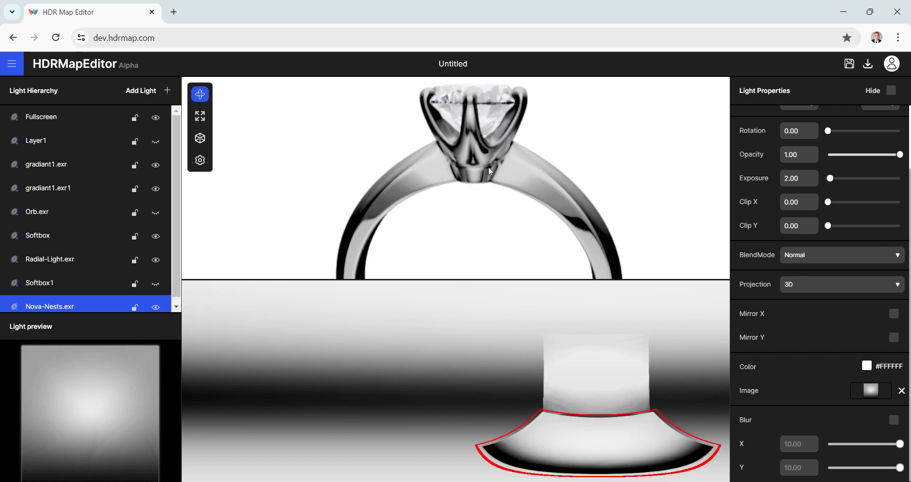
pyautogui.scroll(5, 495, 162)
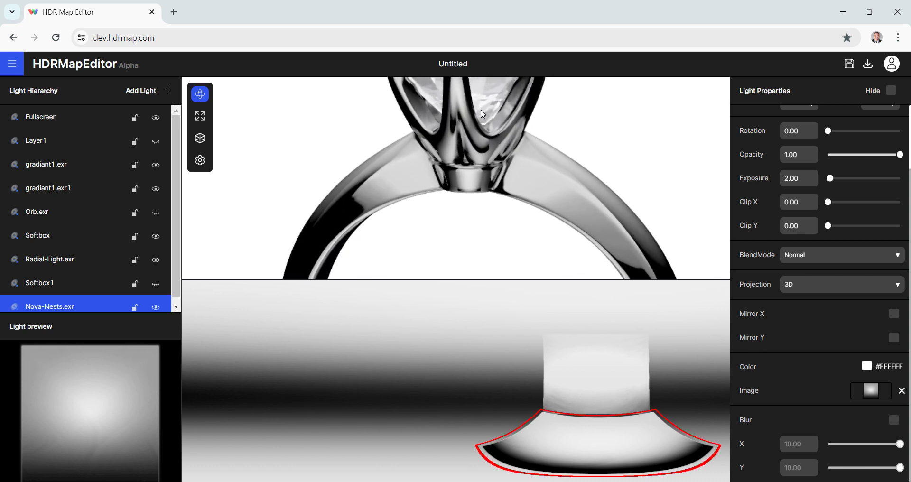
pyautogui.moveTo(503, 113); pyautogui.dragTo(511, 153, button='right')
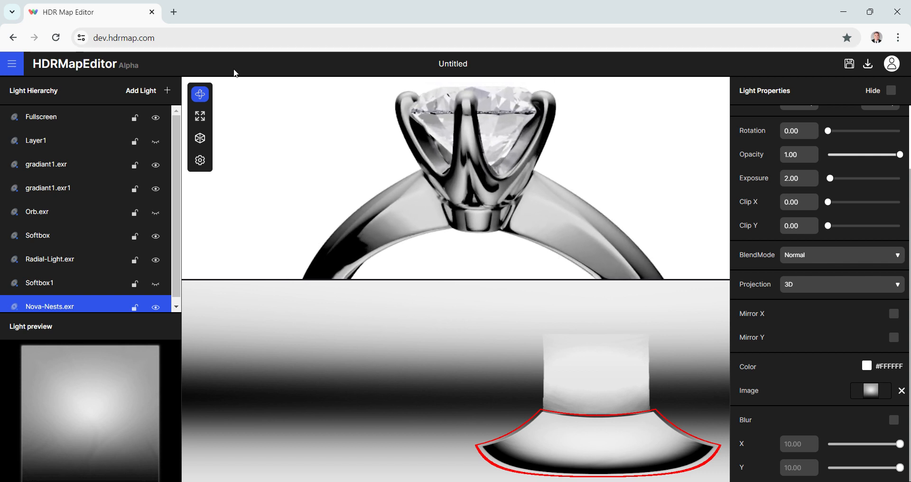
# Step: Add a Sunrise light from the HDR lights library
pyautogui.click(145, 93)
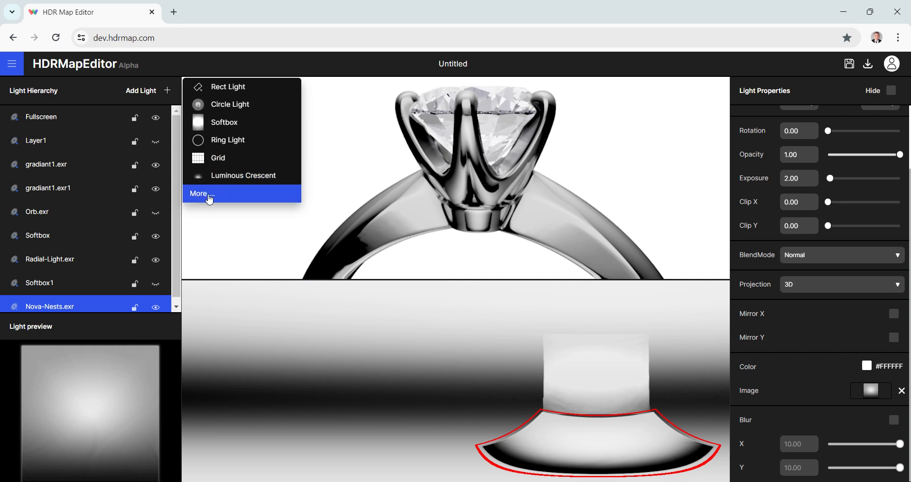
pyautogui.click(208, 196)
pyautogui.click(246, 188)
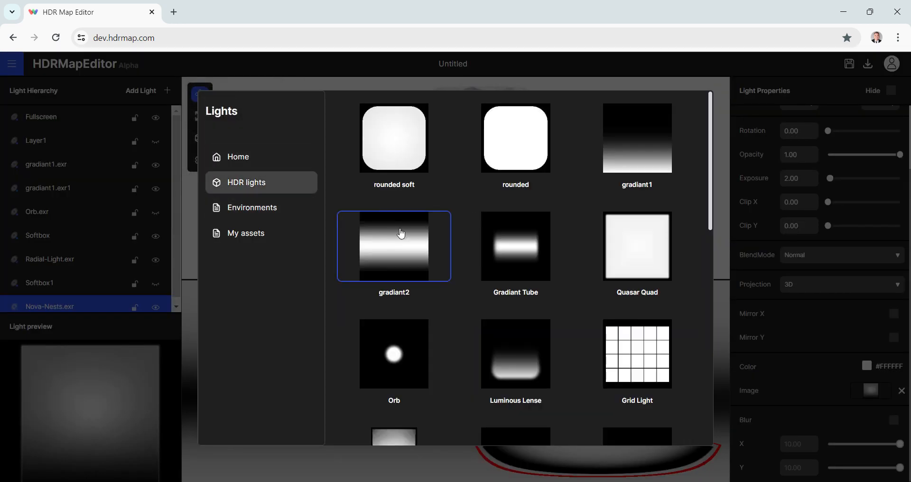
pyautogui.scroll(-3, 412, 232)
pyautogui.scroll(-5, 412, 232)
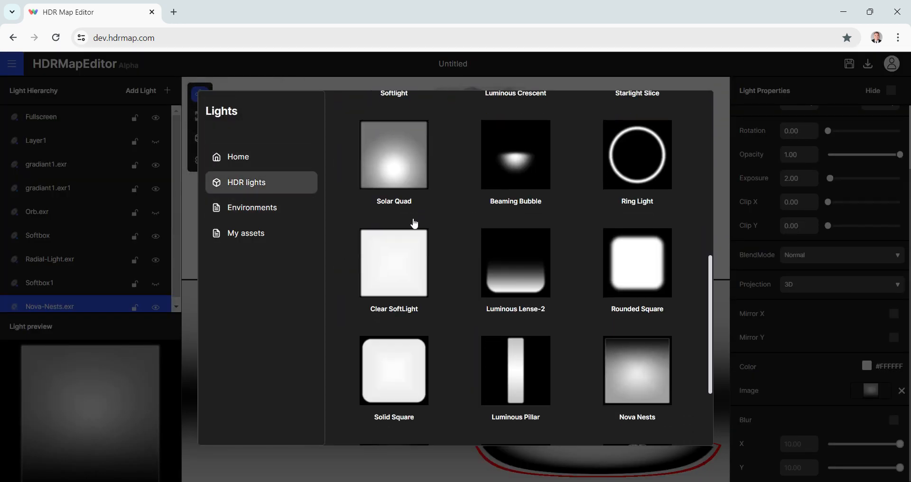
pyautogui.scroll(-2, 415, 223)
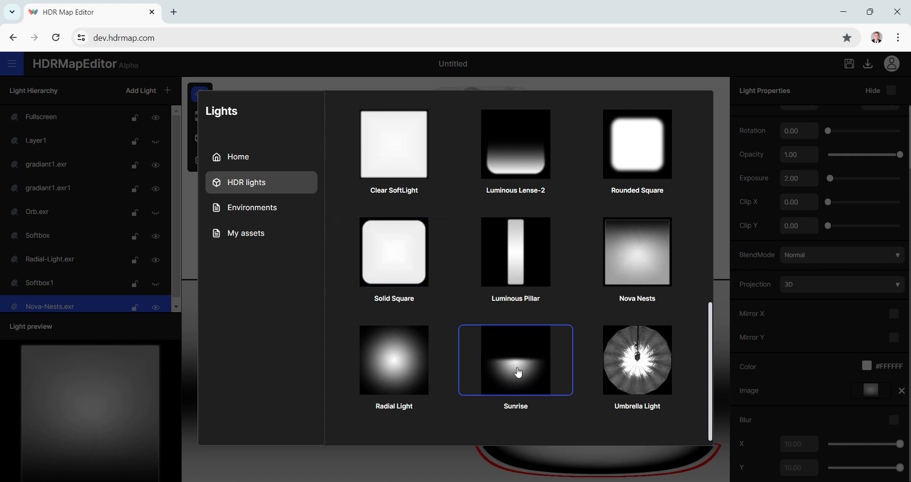
pyautogui.click(519, 373)
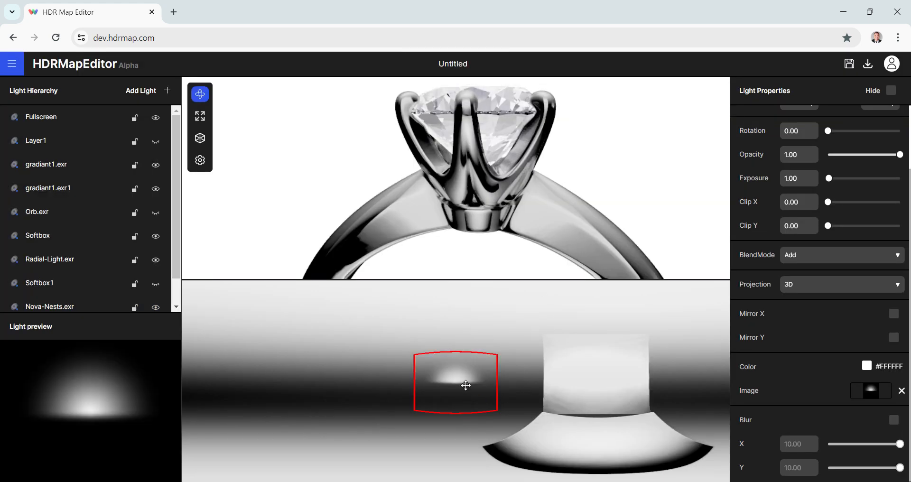
# Step: Place the Sunrise.exr light at about latitude -35.2 and longitude 175, with a width of 120 and a height of 300
pyautogui.moveTo(463, 378); pyautogui.dragTo(455, 430)
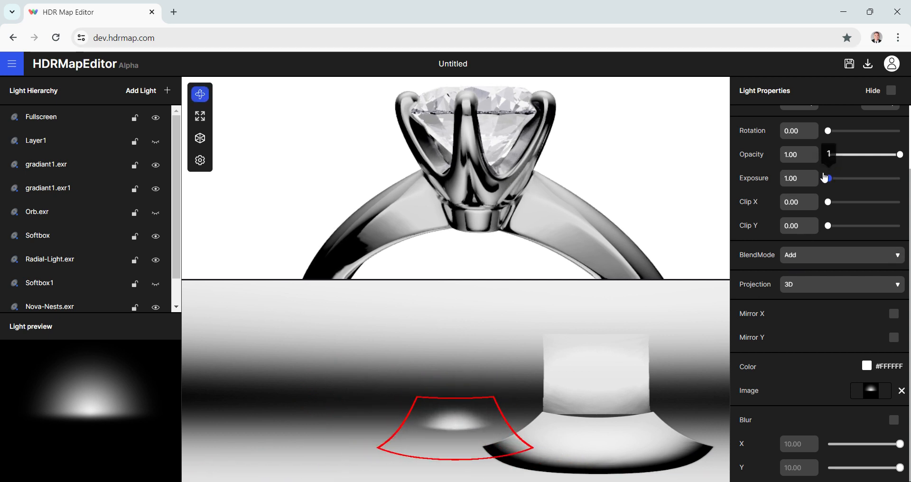
pyautogui.scroll(2, 796, 237)
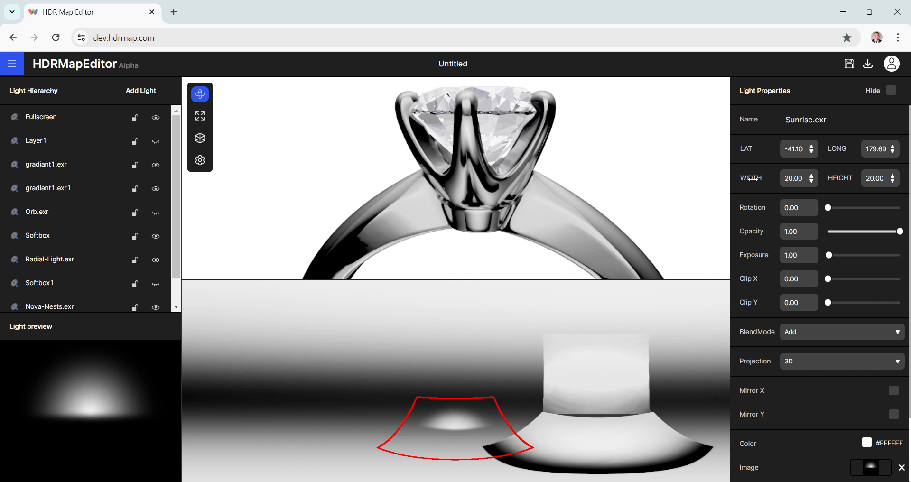
pyautogui.moveTo(754, 178); pyautogui.dragTo(755, 178)
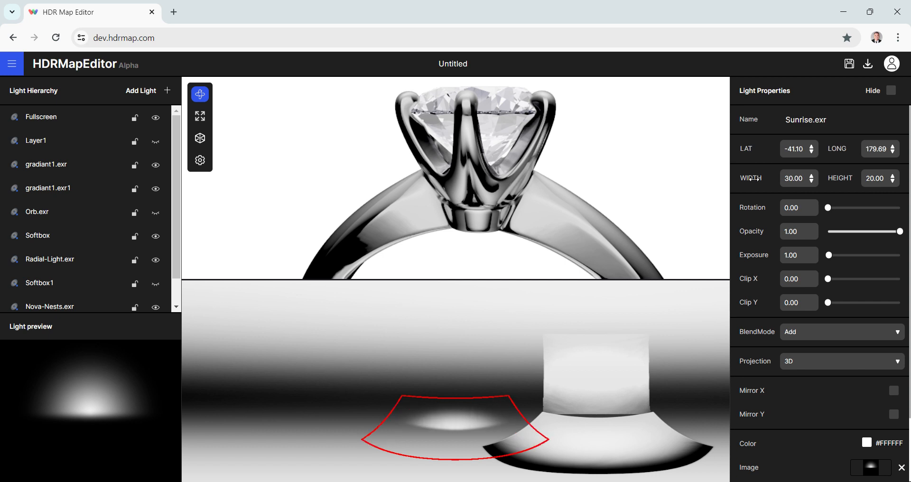
pyautogui.moveTo(833, 185); pyautogui.dragTo(869, 185)
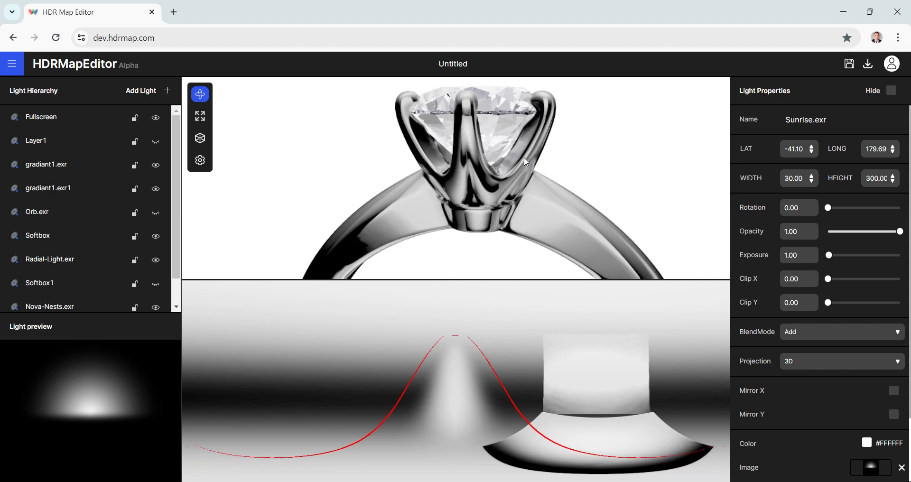
pyautogui.moveTo(470, 359); pyautogui.dragTo(447, 423)
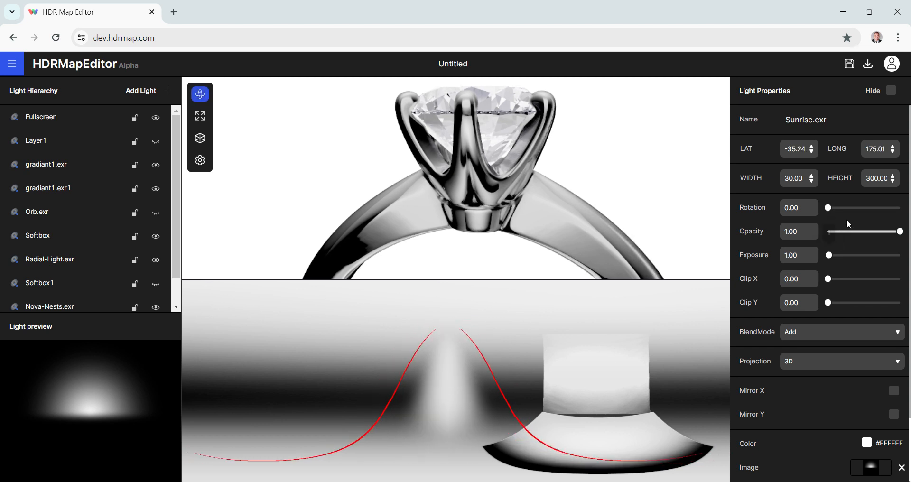
pyautogui.moveTo(754, 175); pyautogui.dragTo(762, 176)
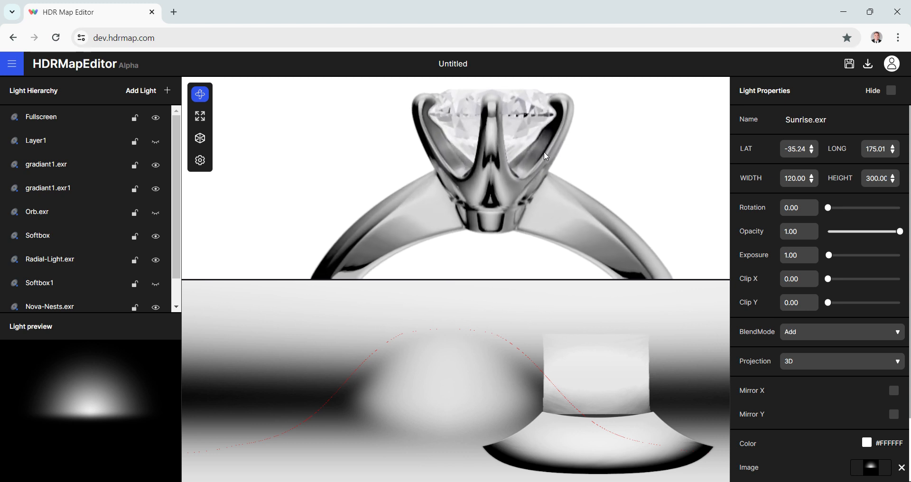
# Step: Duplicate the Sunrise.exr light, place the copy at about latitude -37.3 and longitude 12, and inspect the reflections on the prongs
pyautogui.scroll(-1, 66, 259)
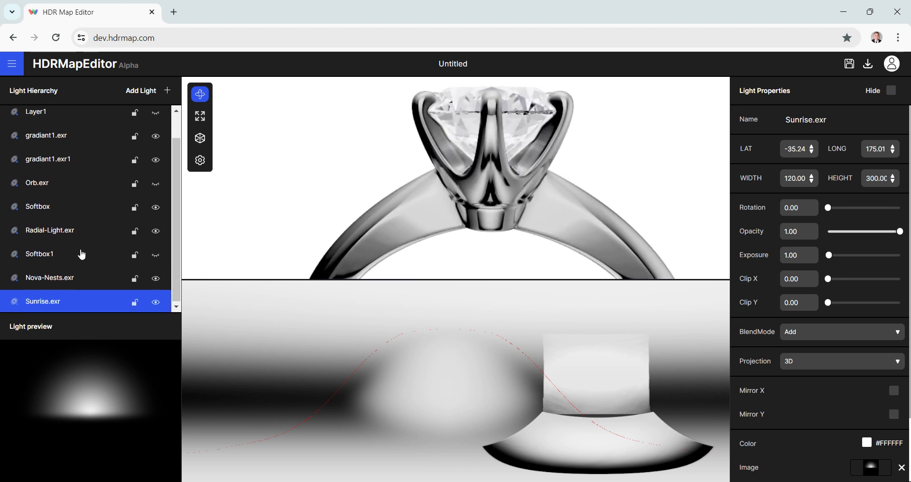
pyautogui.rightClick(73, 302)
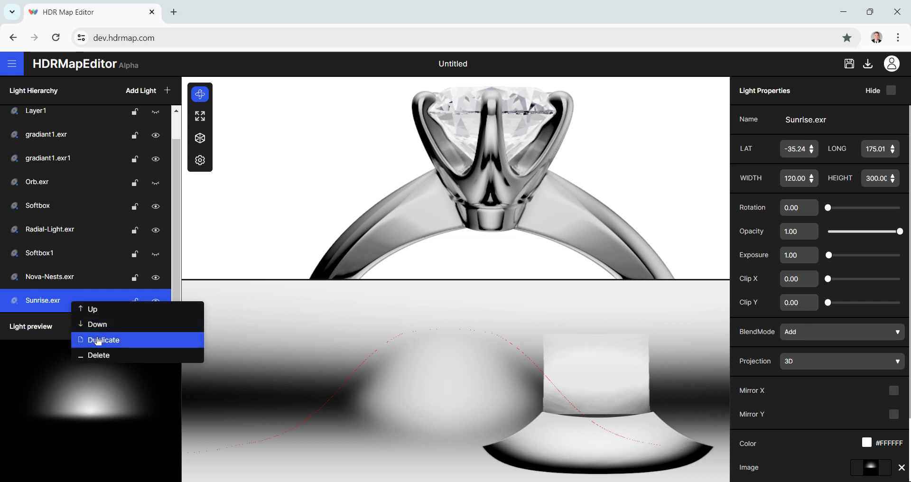
pyautogui.click(98, 341)
pyautogui.moveTo(431, 386); pyautogui.dragTo(200, 425)
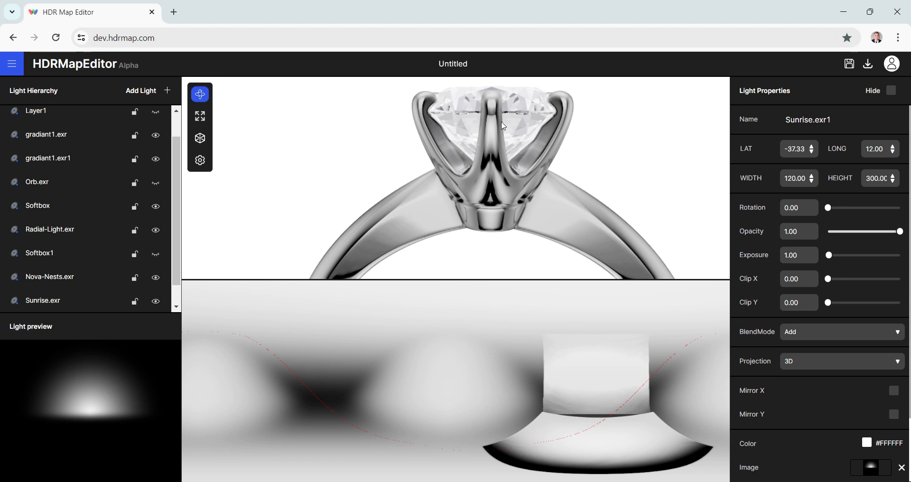
pyautogui.scroll(4, 576, 121)
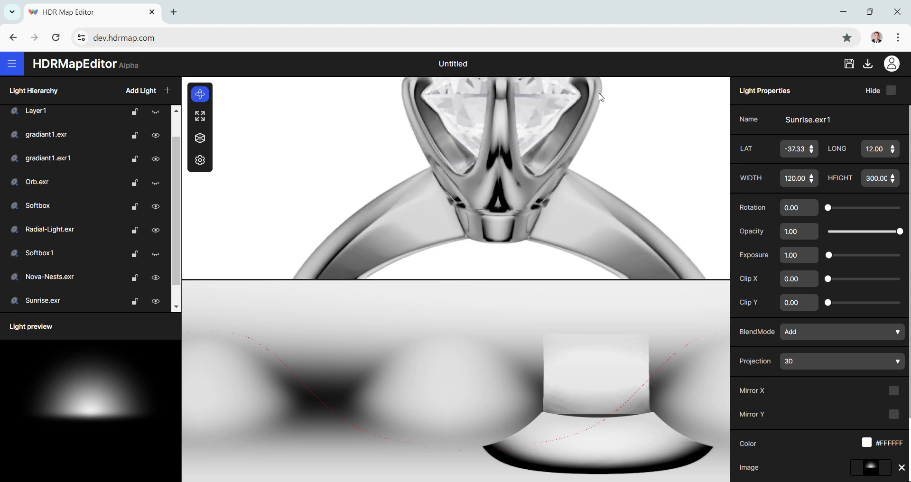
pyautogui.moveTo(589, 131); pyautogui.dragTo(547, 103)
pyautogui.moveTo(524, 146); pyautogui.dragTo(476, 162)
pyautogui.scroll(-3, 524, 152)
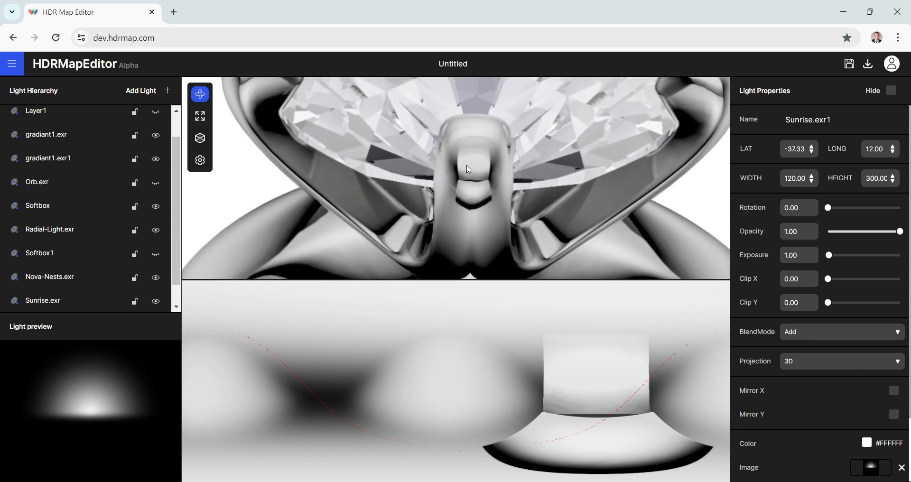
# Step: Add another Radial Light from the HDR lights library, sized 40 wide by 55 high, at about latitude 5.8 and longitude 277.9
pyautogui.click(145, 91)
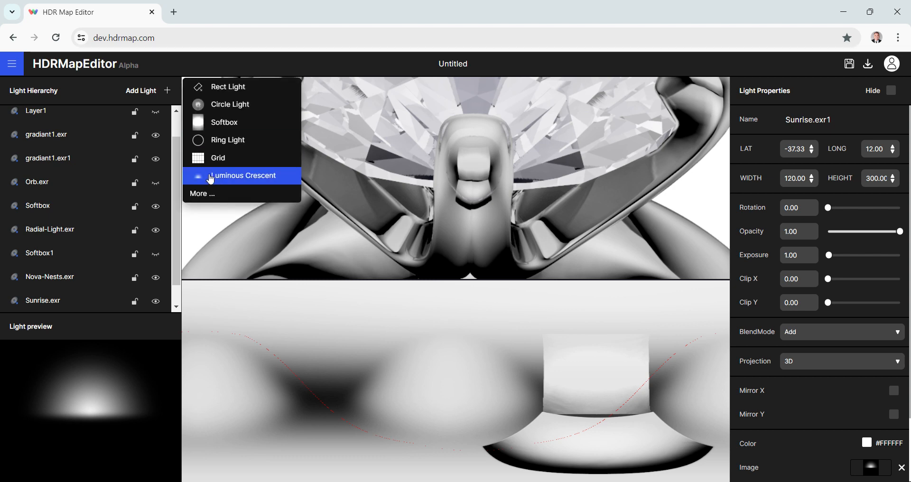
pyautogui.click(212, 190)
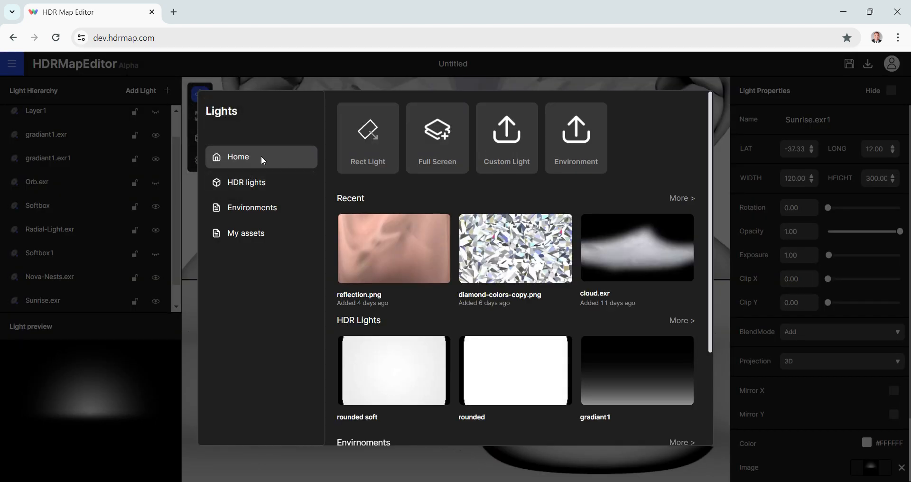
pyautogui.click(245, 181)
pyautogui.scroll(-4, 453, 245)
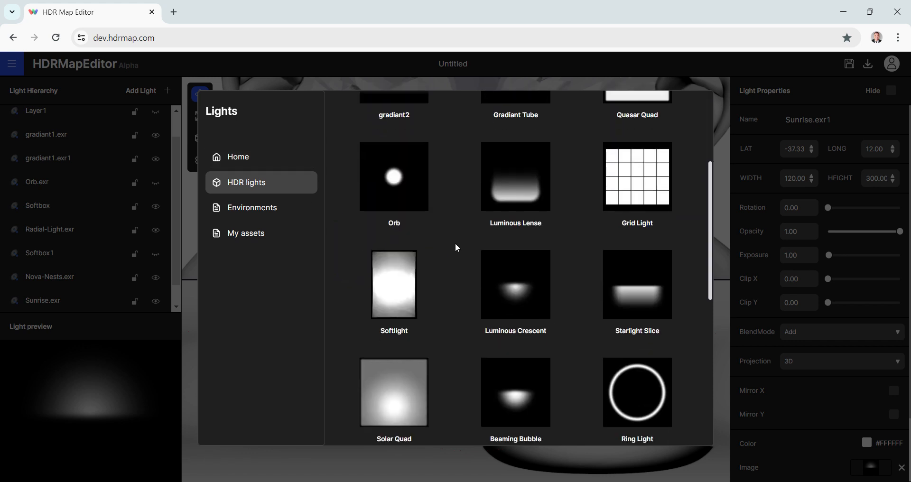
pyautogui.scroll(-5, 451, 257)
pyautogui.scroll(-3, 450, 269)
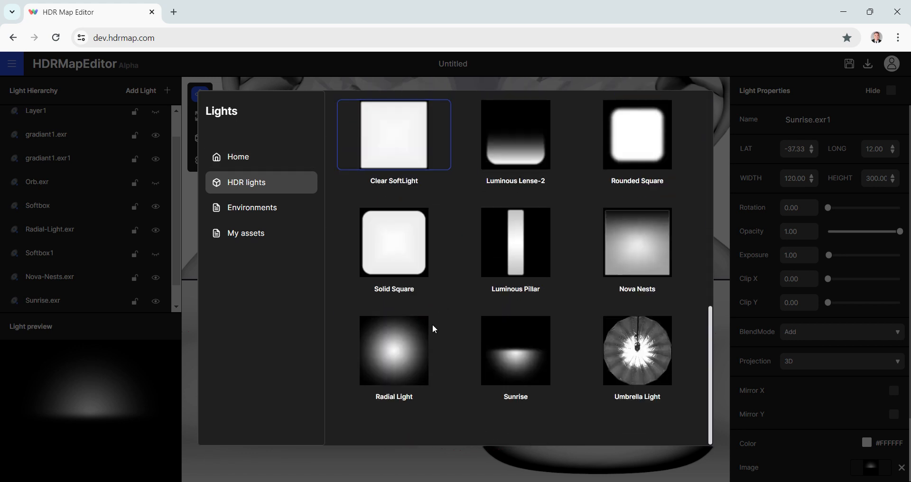
pyautogui.click(407, 351)
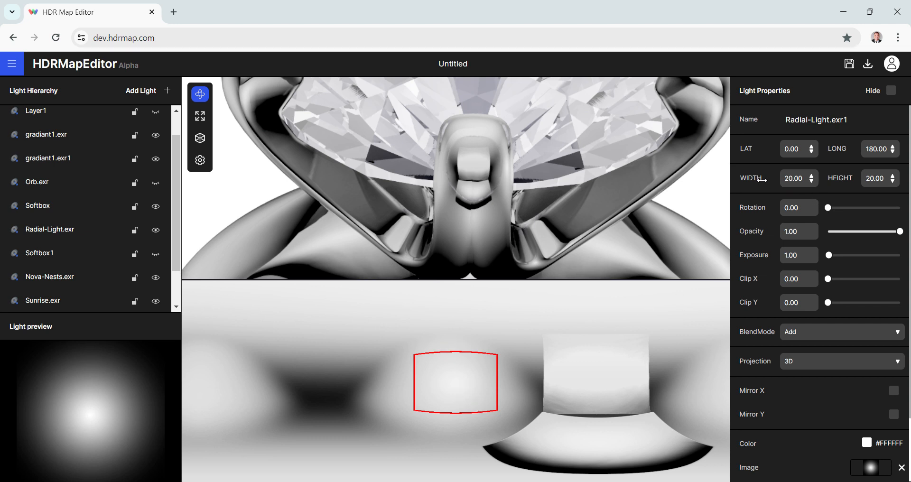
pyautogui.moveTo(763, 180); pyautogui.dragTo(838, 180)
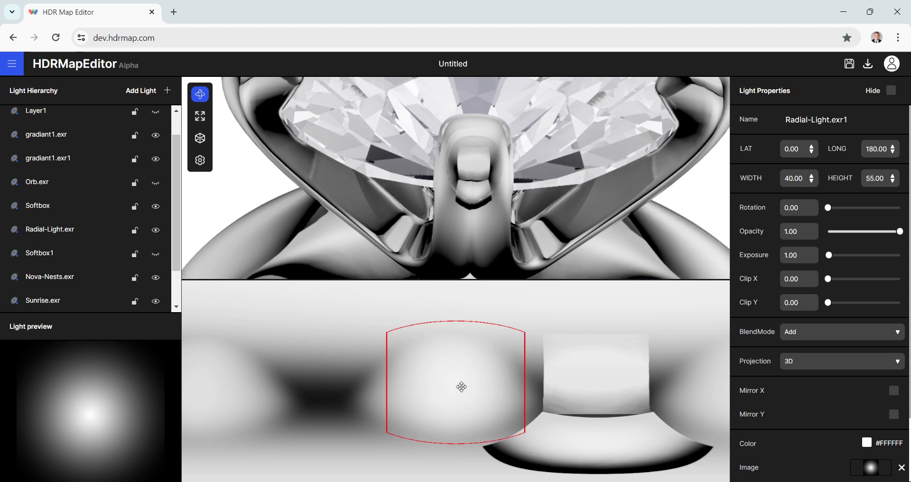
pyautogui.moveTo(461, 387); pyautogui.dragTo(602, 375)
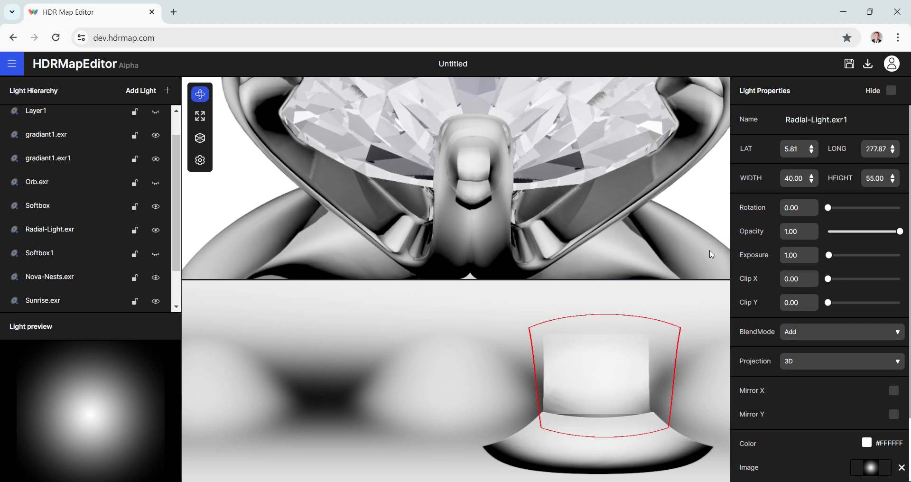
# Step: Set the exposure of the second Radial Light to 2
pyautogui.click(796, 253)
pyautogui.write('2.00')
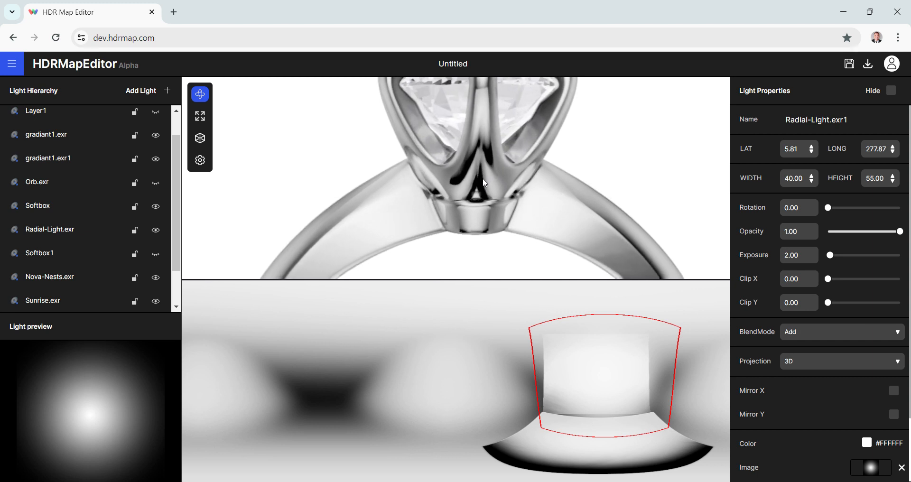
# Step: Add a Starlight Slice light from the HDR lights library
pyautogui.click(144, 91)
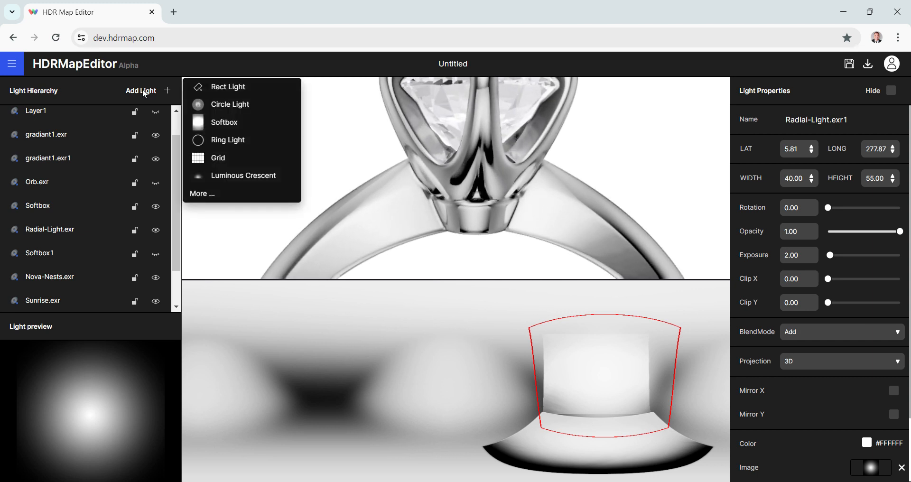
pyautogui.click(207, 193)
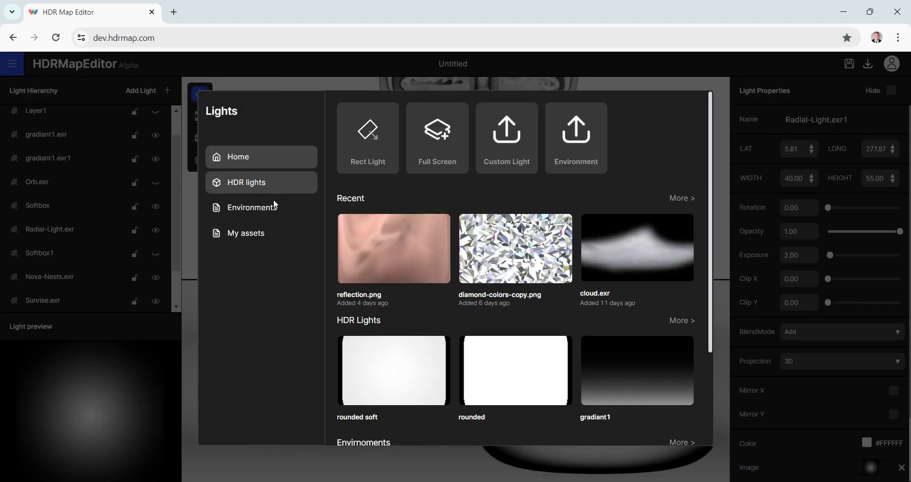
pyautogui.click(244, 182)
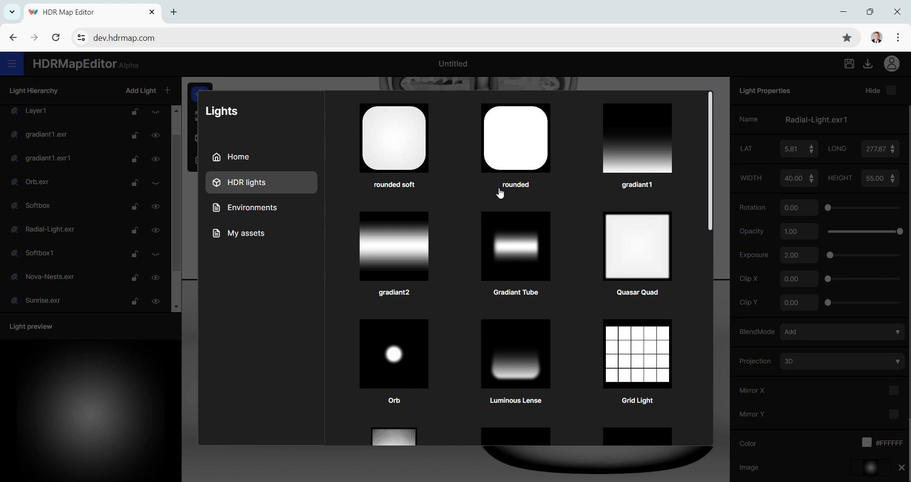
pyautogui.scroll(-3, 517, 252)
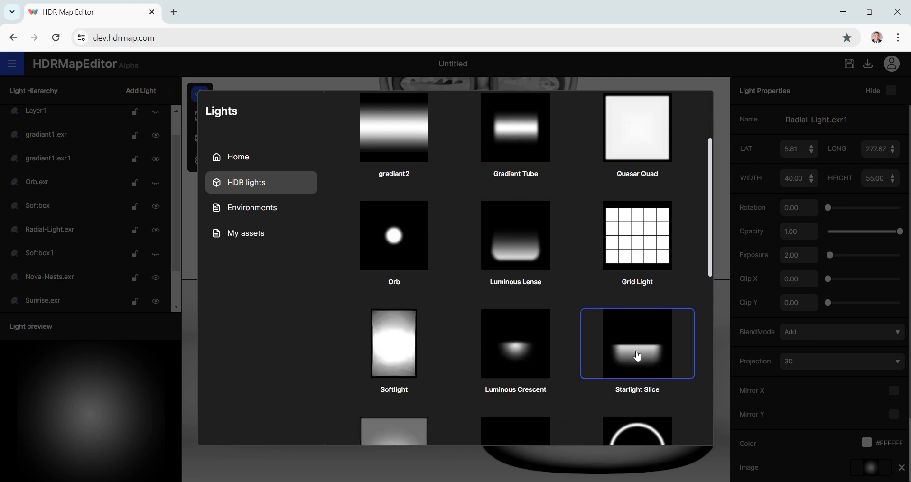
pyautogui.click(637, 356)
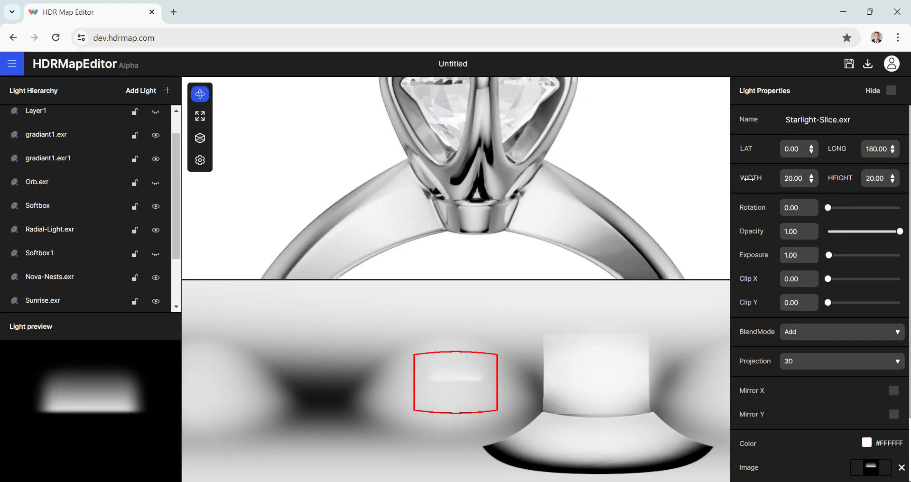
# Step: Give the Starlight Slice light an exposure of 3, a width of 40 and a height of 35
pyautogui.click(803, 255)
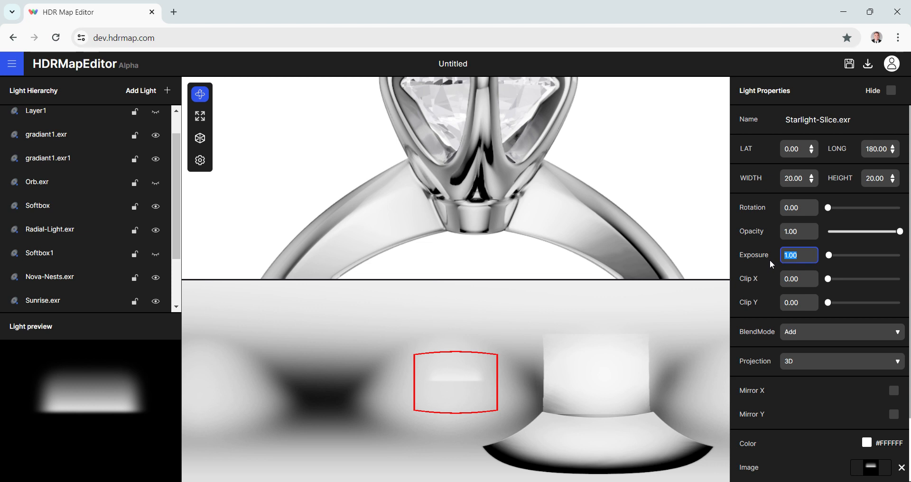
pyautogui.write('3')
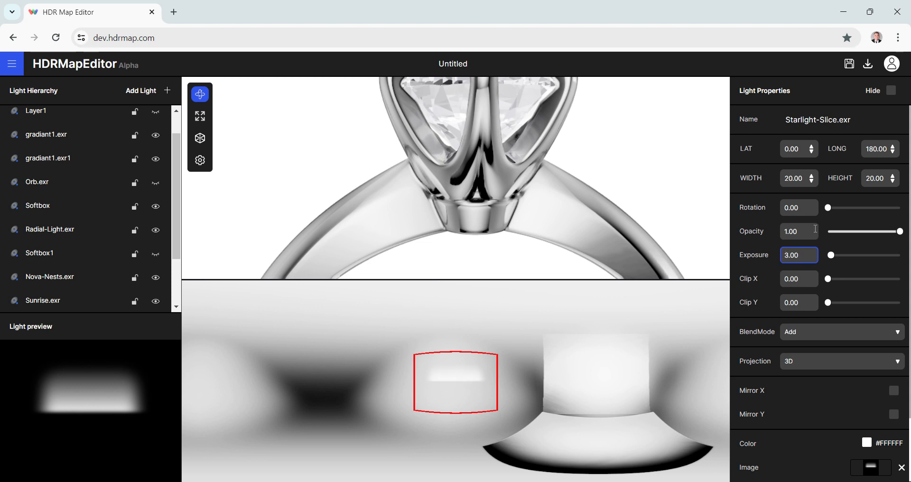
pyautogui.moveTo(751, 178); pyautogui.dragTo(754, 176)
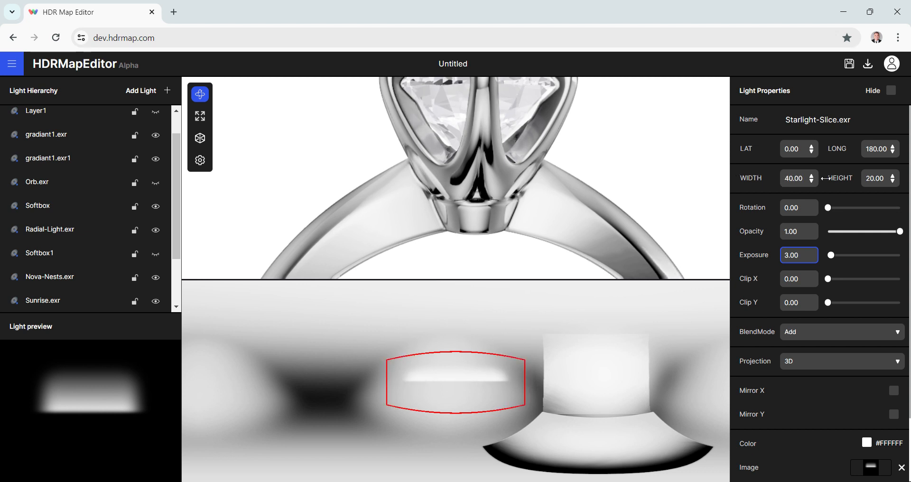
pyautogui.moveTo(836, 178); pyautogui.dragTo(839, 177)
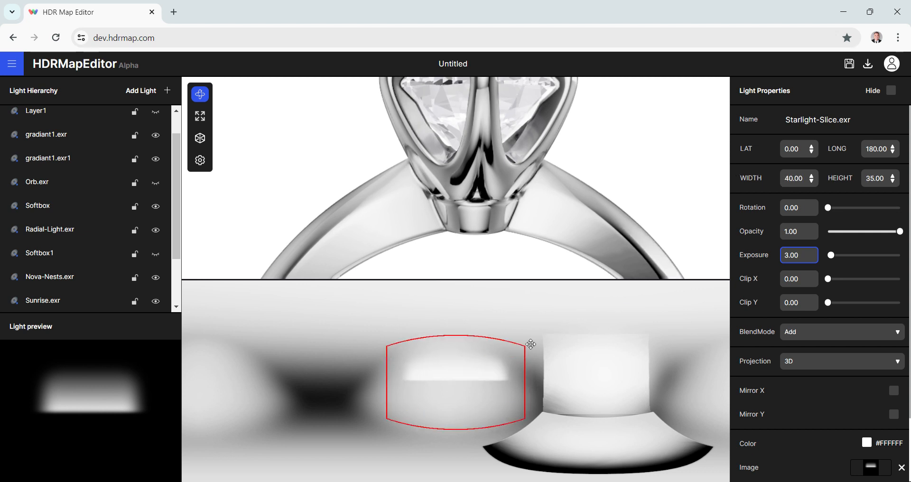
# Step: Rotate the Starlight Slice light 180 degrees and place it at about latitude -82.6 and longitude 272.3
pyautogui.moveTo(476, 378); pyautogui.dragTo(603, 478)
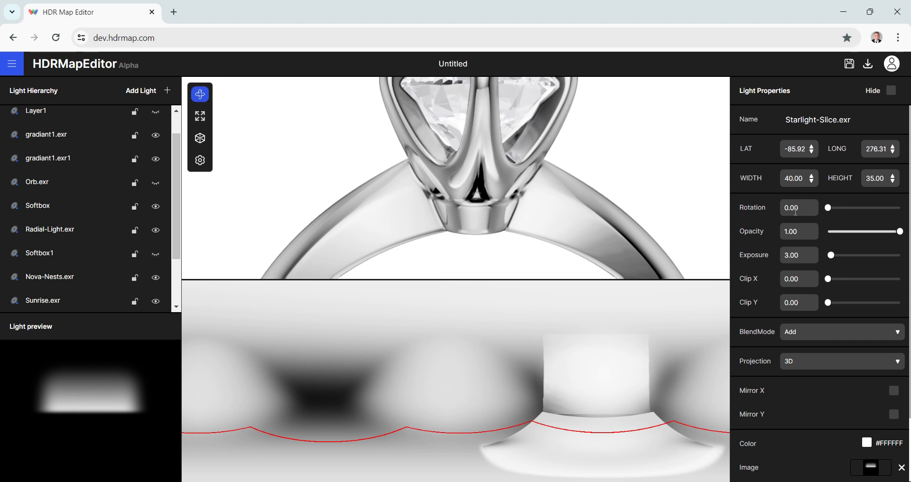
pyautogui.click(815, 207)
pyautogui.write('180.00')
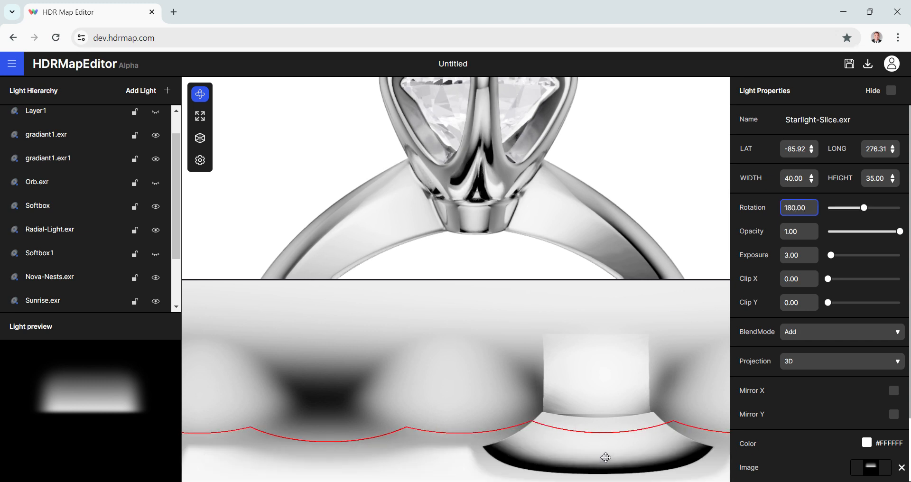
pyautogui.moveTo(606, 457)
pyautogui.mouseDown()
pyautogui.moveTo(601, 472)
pyautogui.moveTo(605, 447)
pyautogui.mouseUp()
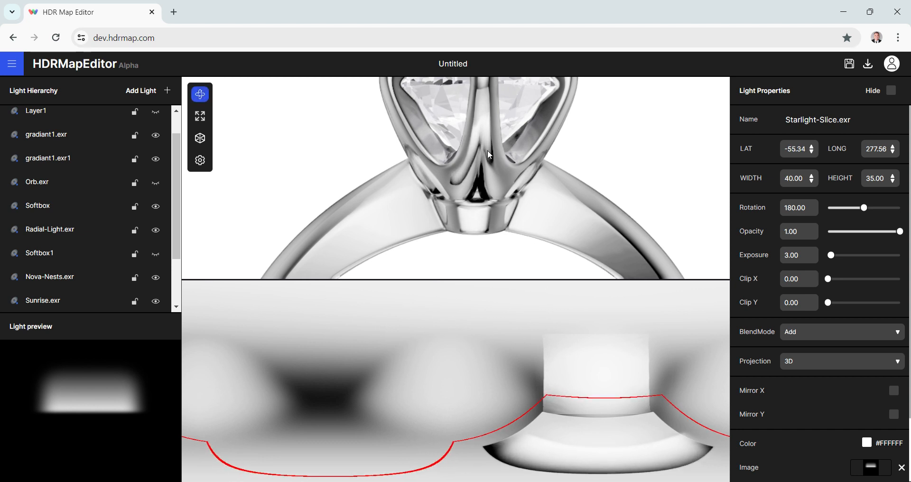
pyautogui.moveTo(488, 152)
pyautogui.mouseDown()
pyautogui.moveTo(483, 166)
pyautogui.moveTo(497, 159)
pyautogui.mouseUp()
pyautogui.moveTo(610, 458); pyautogui.dragTo(602, 475)
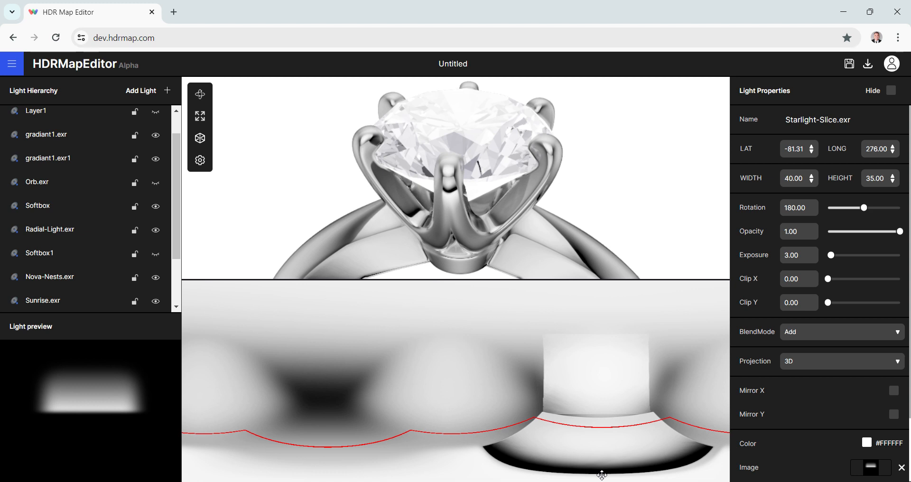
pyautogui.moveTo(601, 475); pyautogui.dragTo(597, 476)
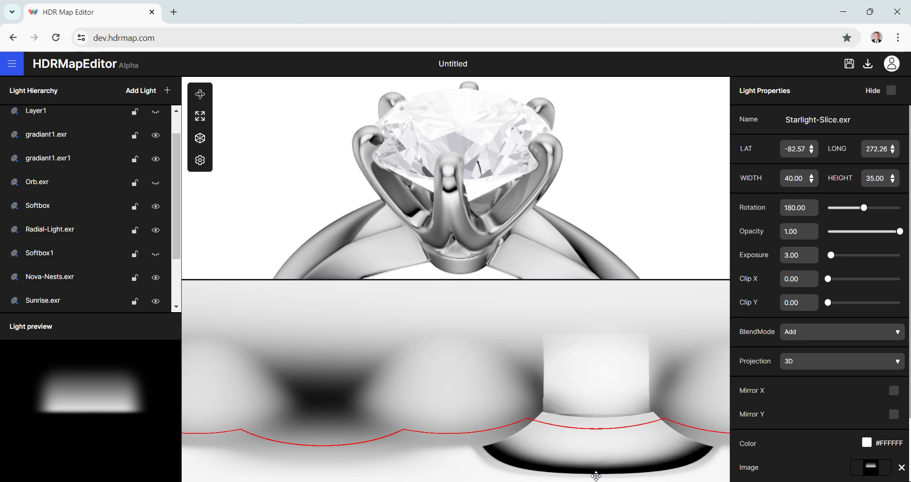
# Step: Duplicate the Starlight Slice light and place the copy at about latitude -29.8 and longitude 272.9
pyautogui.scroll(-3, 52, 243)
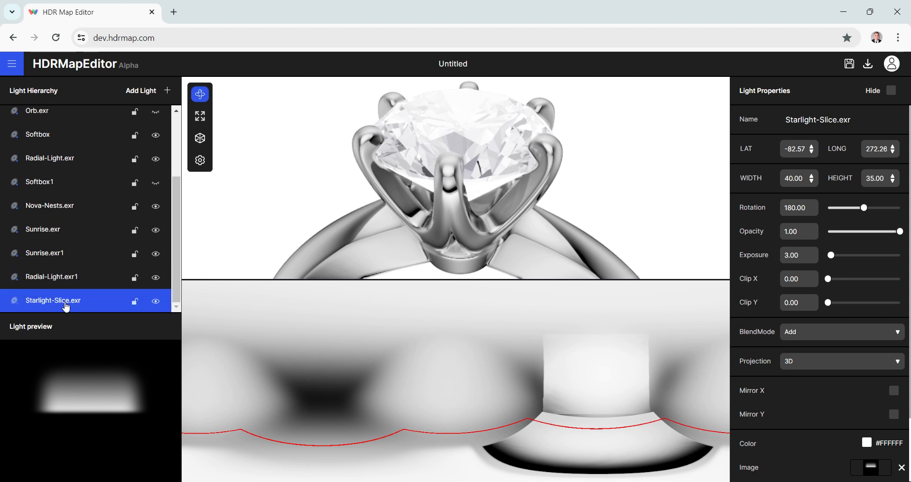
pyautogui.rightClick(67, 307)
pyautogui.click(102, 345)
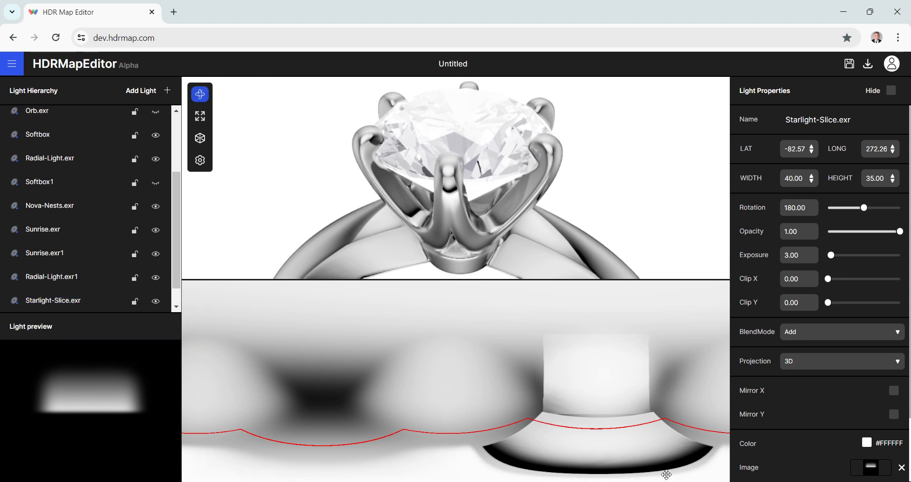
pyautogui.moveTo(628, 453); pyautogui.dragTo(597, 417)
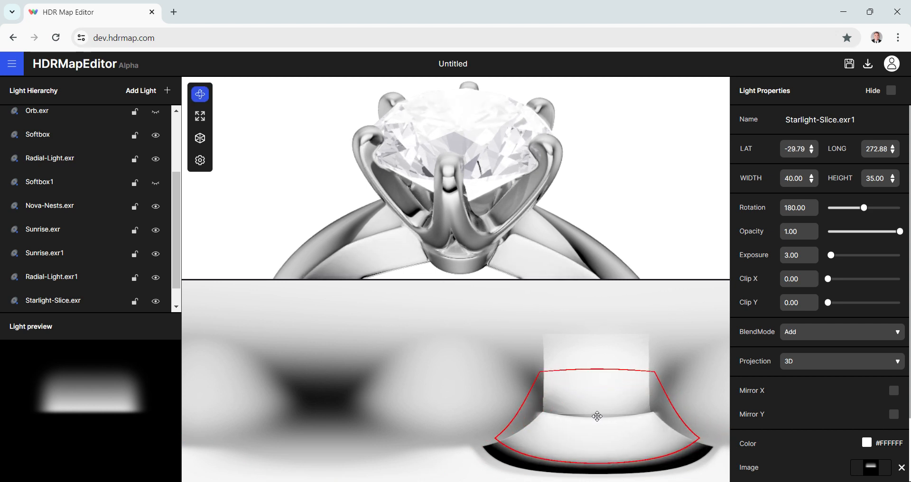
# Step: Compare the front prong's reflections with the duplicated Starlight Slice light hidden and shown
pyautogui.scroll(5, 457, 193)
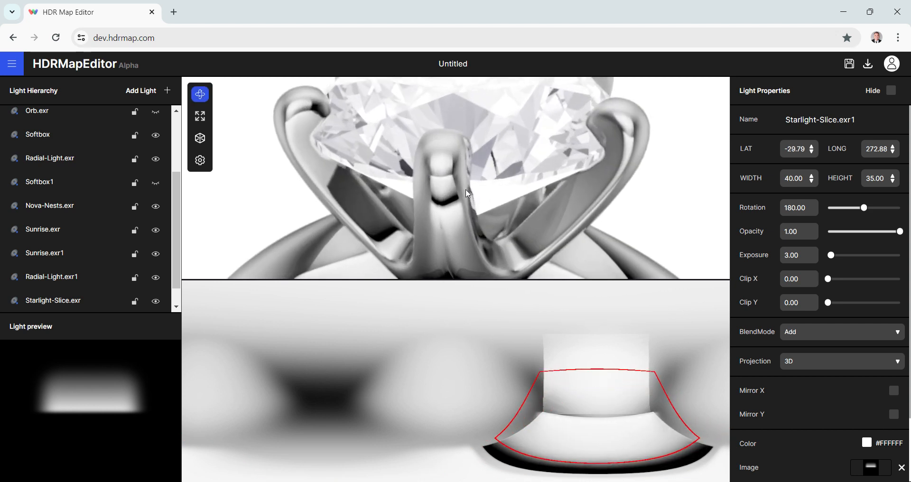
pyautogui.scroll(-1, 109, 271)
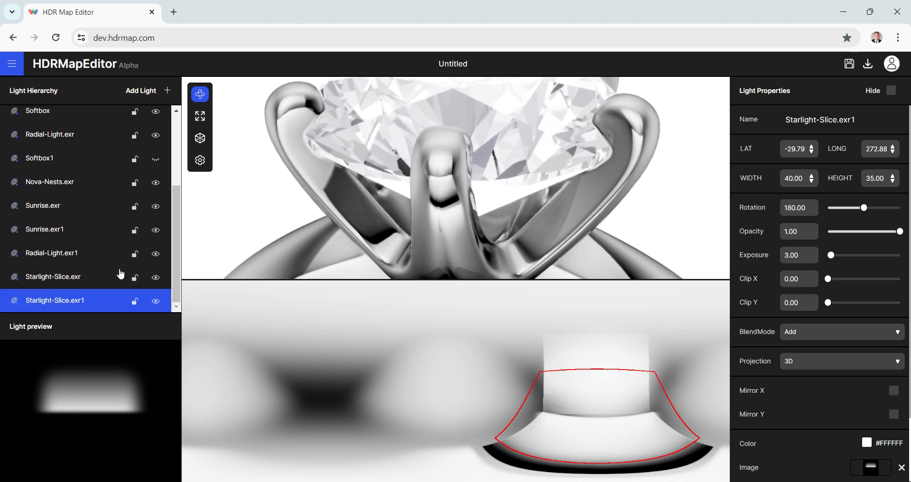
pyautogui.click(157, 303)
pyautogui.click(156, 304)
pyautogui.click(157, 304)
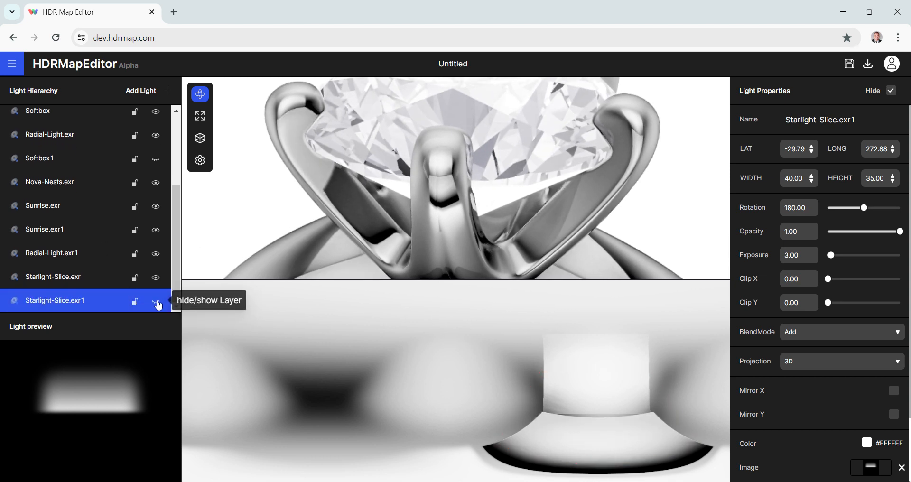
pyautogui.click(157, 303)
pyautogui.click(156, 303)
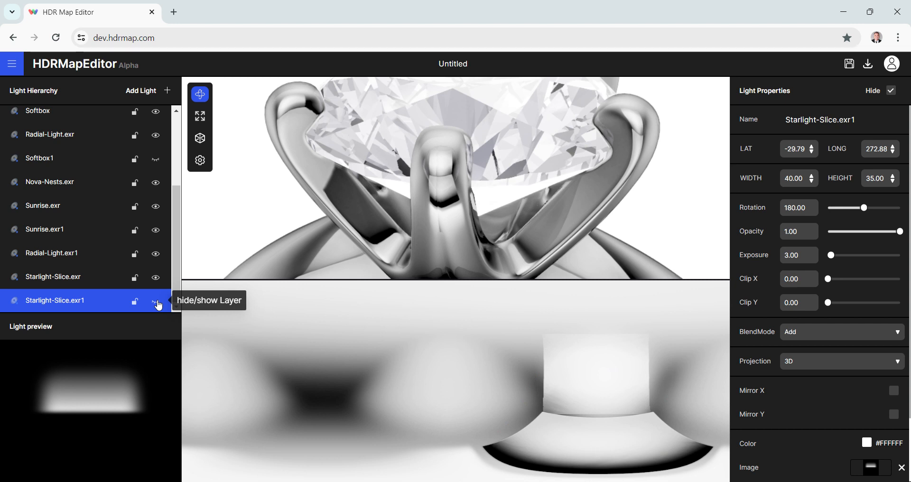
pyautogui.click(157, 303)
pyautogui.click(157, 302)
pyautogui.click(156, 302)
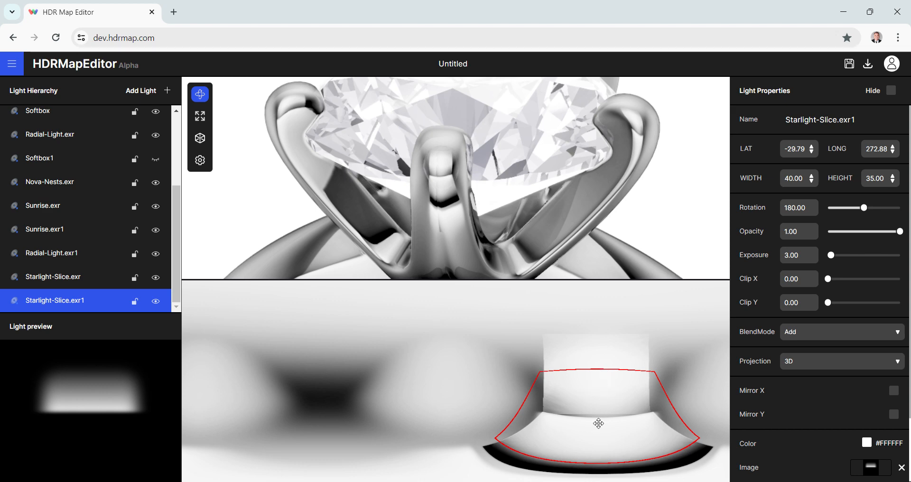
pyautogui.moveTo(465, 226)
pyautogui.mouseDown()
pyautogui.moveTo(474, 225)
pyautogui.moveTo(465, 224)
pyautogui.mouseUp()
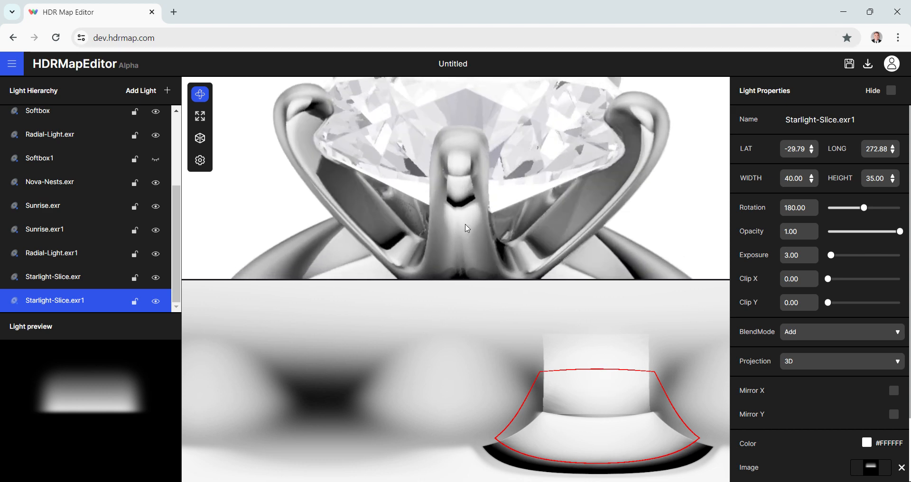
pyautogui.scroll(-5, 467, 228)
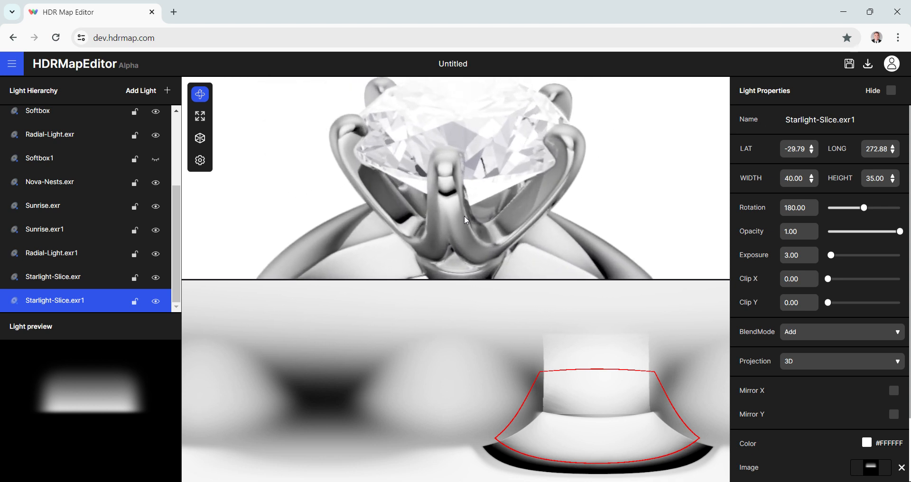
# Step: Add an Orb light from the HDR lights library at about latitude -12.6 and longitude 223.6, with an exposure of 3
pyautogui.click(137, 91)
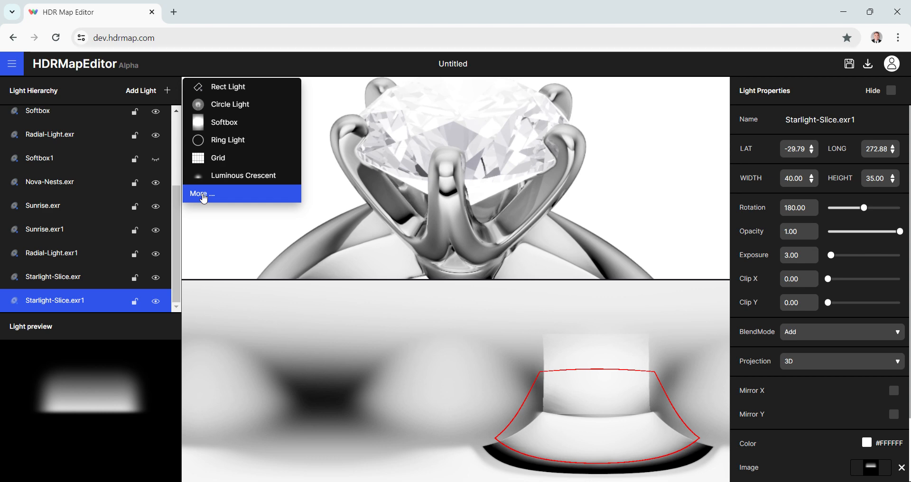
pyautogui.click(204, 195)
pyautogui.click(246, 180)
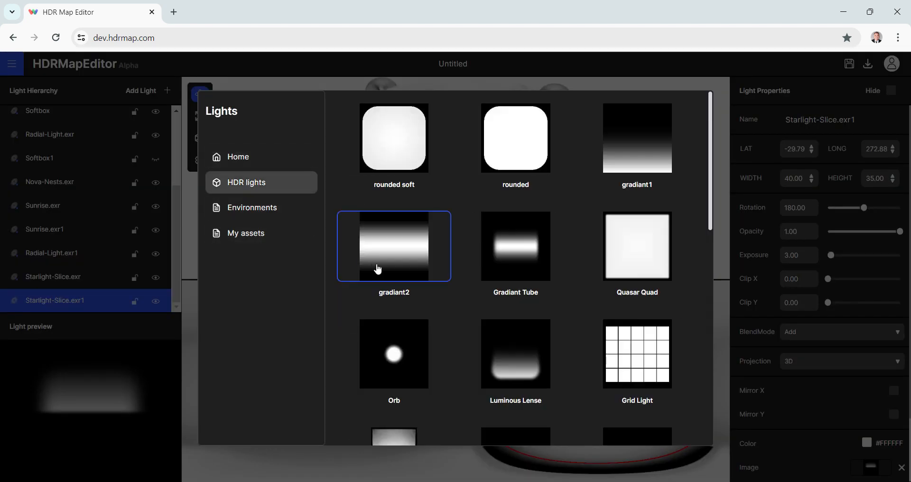
pyautogui.click(385, 348)
pyautogui.moveTo(452, 380); pyautogui.dragTo(522, 397)
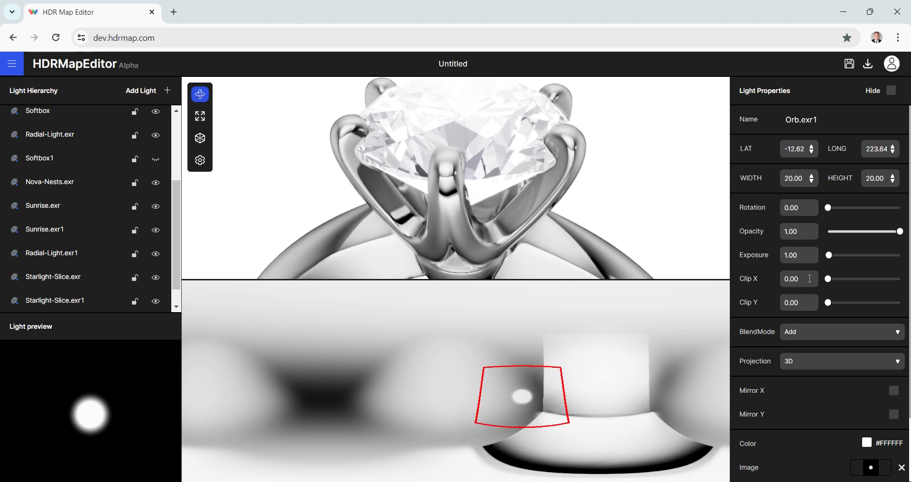
pyautogui.moveTo(806, 258); pyautogui.dragTo(769, 269)
pyautogui.write('3.00')
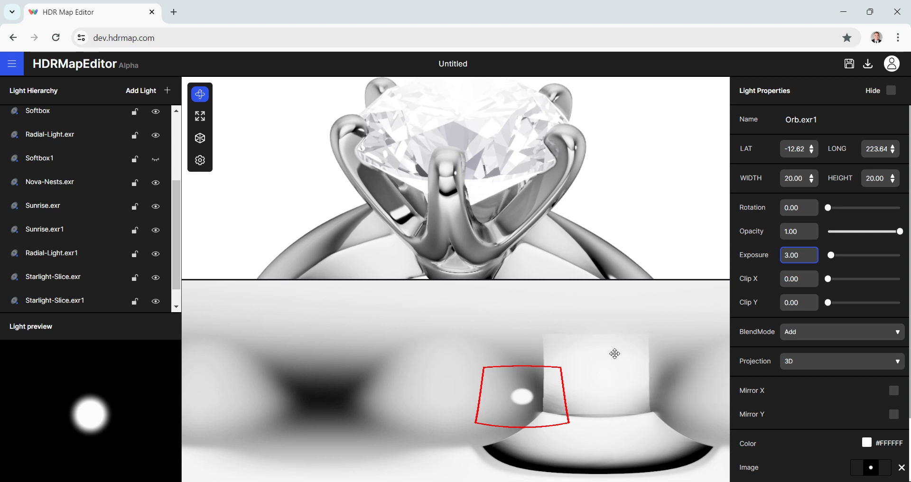
# Step: Duplicate the new Orb light and place the copy at about latitude 15 and longitude 321.2
pyautogui.scroll(-1, 105, 287)
pyautogui.rightClick(83, 308)
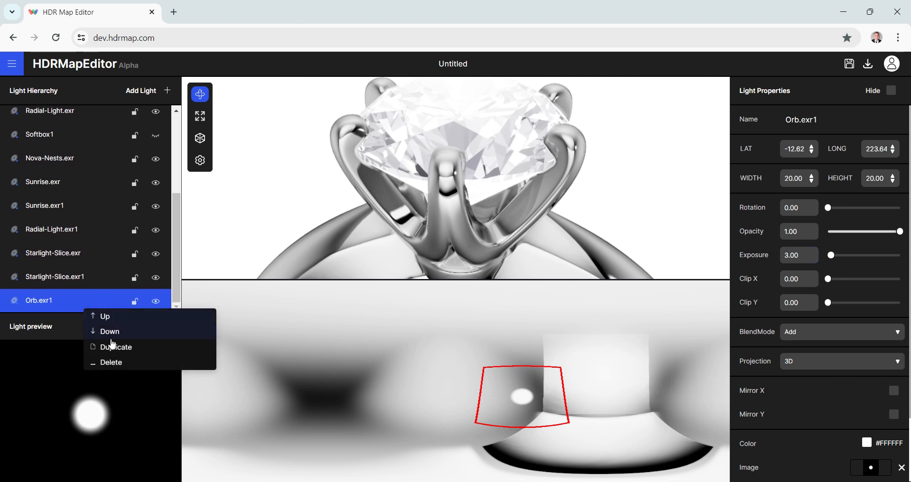
pyautogui.click(118, 346)
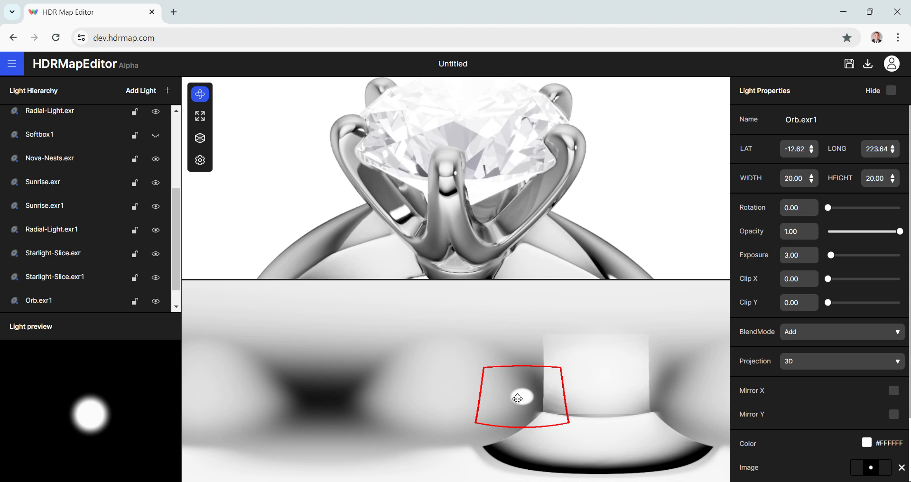
pyautogui.moveTo(517, 399); pyautogui.dragTo(671, 364)
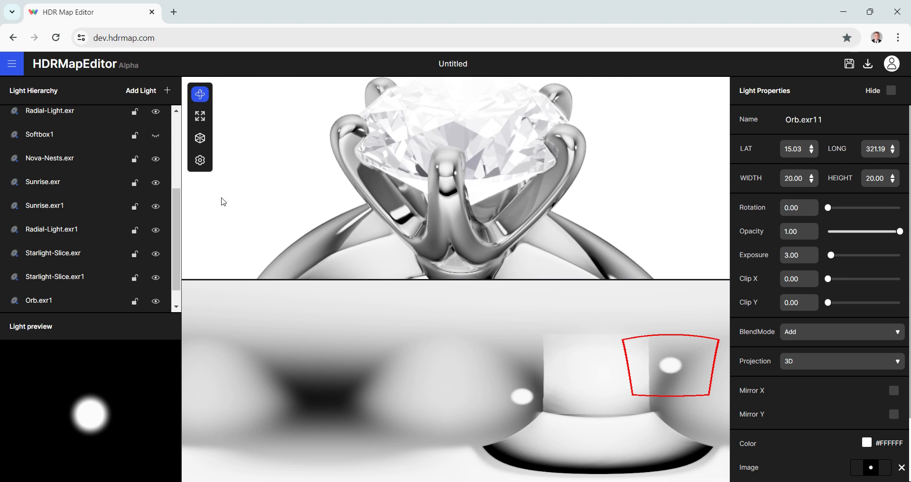
# Step: Duplicate the Orb light again and place this copy at about latitude 8.7 and longitude 227.1
pyautogui.scroll(-1, 62, 304)
pyautogui.rightClick(63, 306)
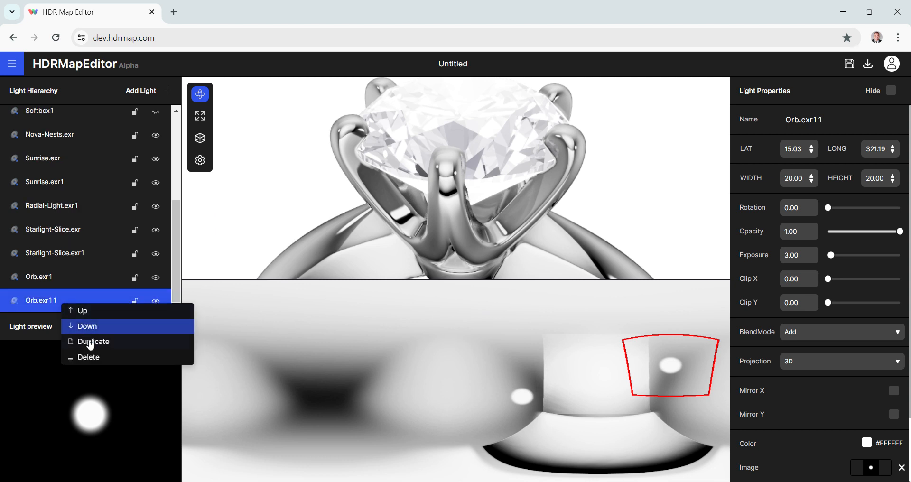
pyautogui.click(557, 363)
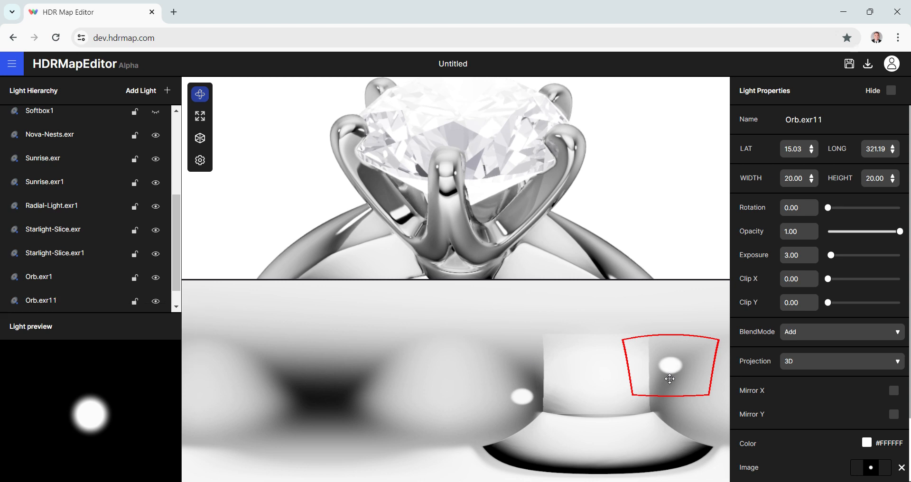
pyautogui.moveTo(670, 365); pyautogui.dragTo(528, 372)
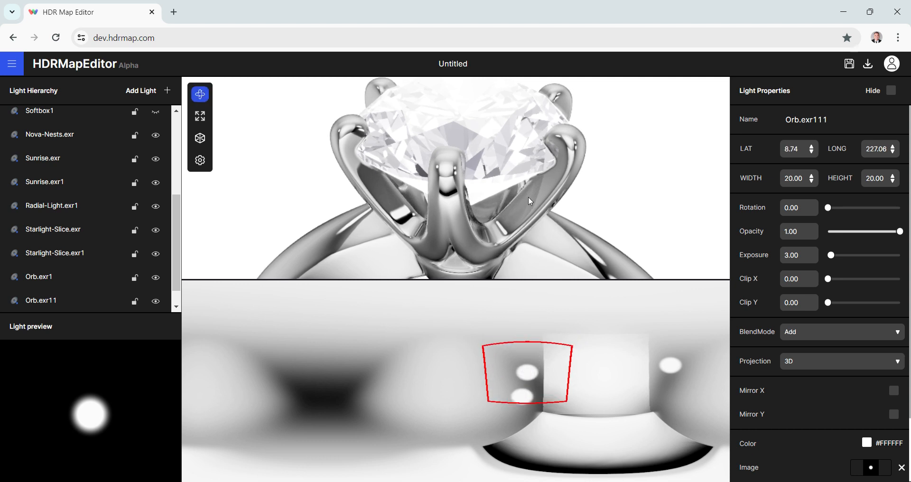
# Step: Add a Beaming Bubble light from the HDR lights library and place it at about latitude -9.7 and longitude 113.6
pyautogui.moveTo(529, 197); pyautogui.dragTo(483, 189)
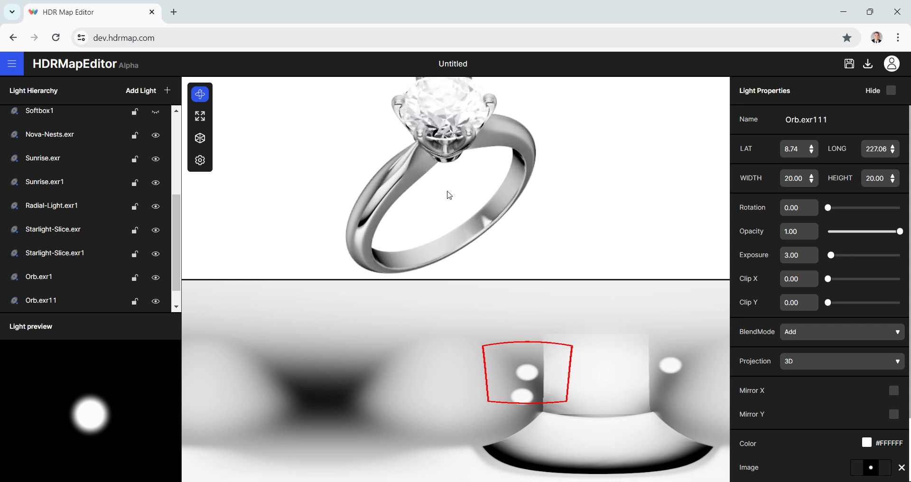
pyautogui.moveTo(447, 191); pyautogui.dragTo(469, 205)
pyautogui.scroll(3, 473, 191)
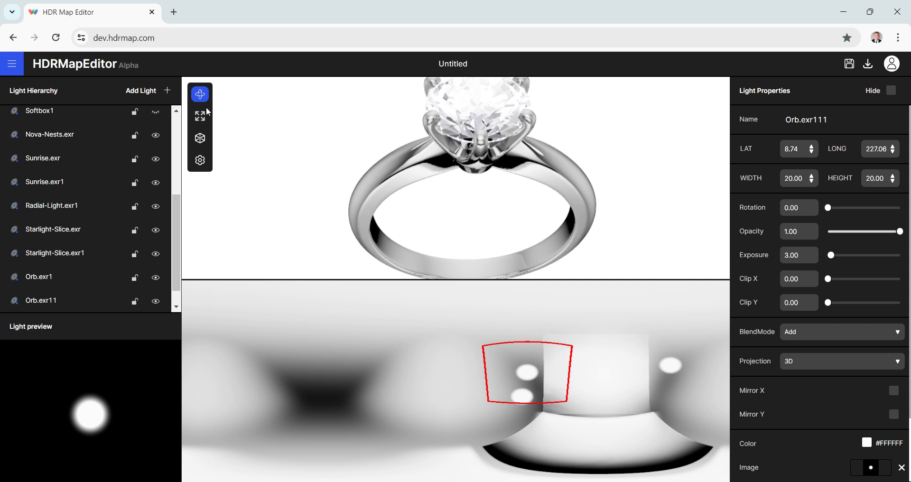
pyautogui.click(149, 91)
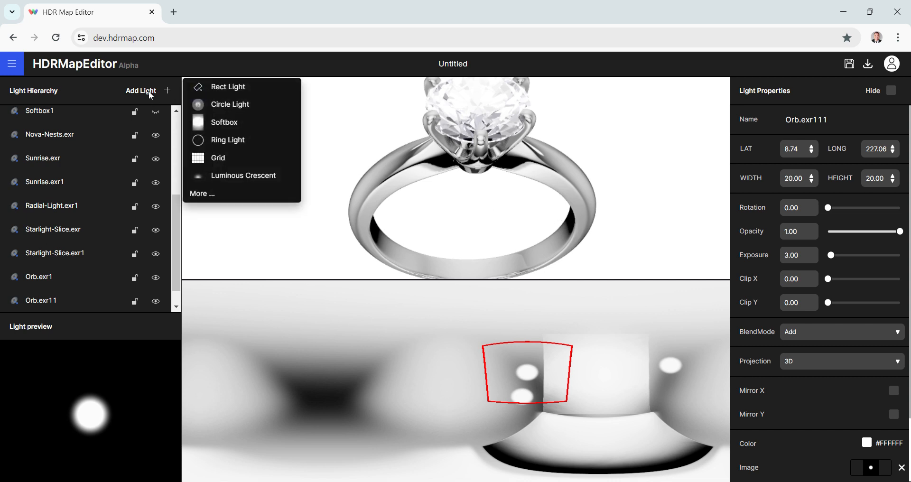
pyautogui.click(204, 194)
pyautogui.click(247, 183)
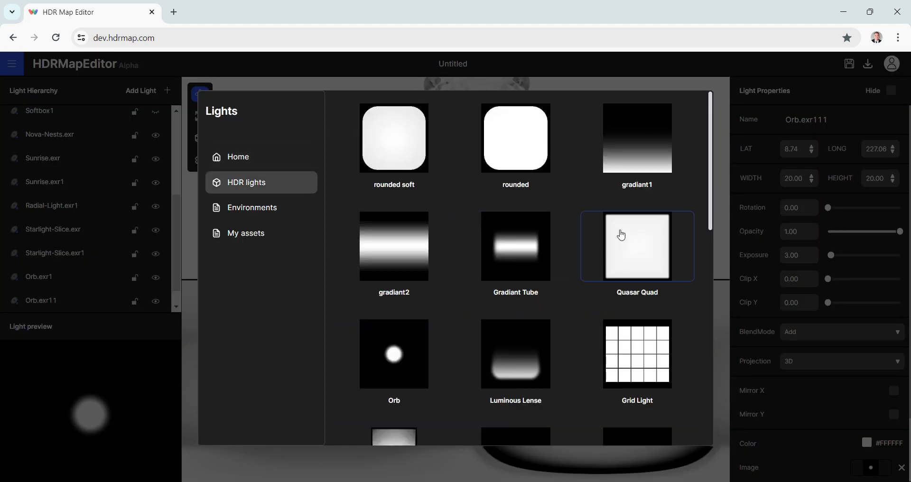
pyautogui.scroll(-4, 612, 232)
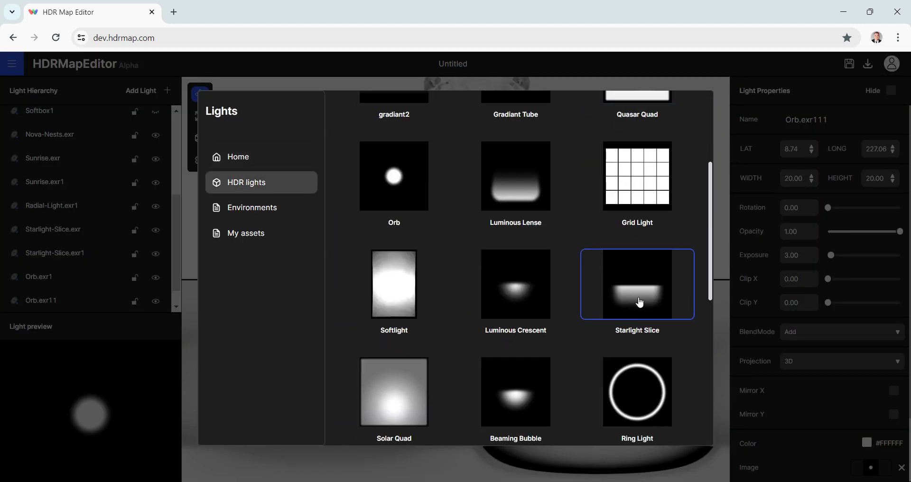
pyautogui.scroll(-1, 636, 300)
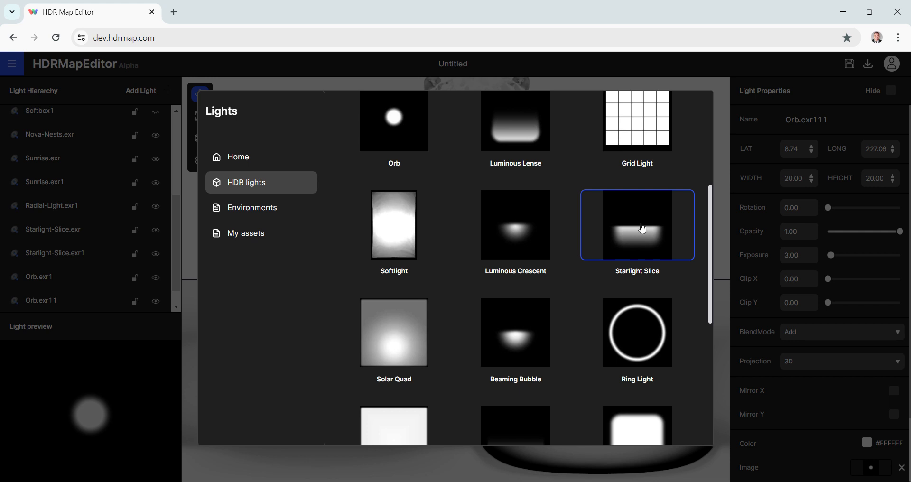
pyautogui.scroll(-4, 641, 228)
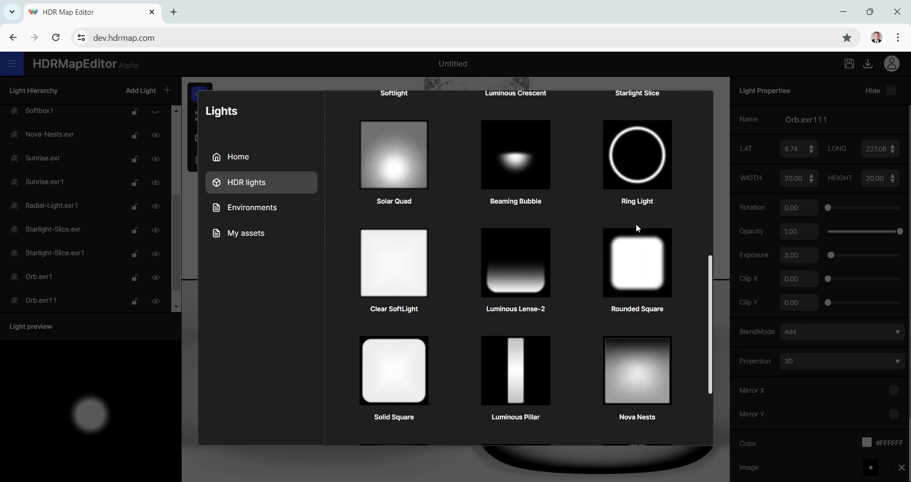
pyautogui.click(516, 165)
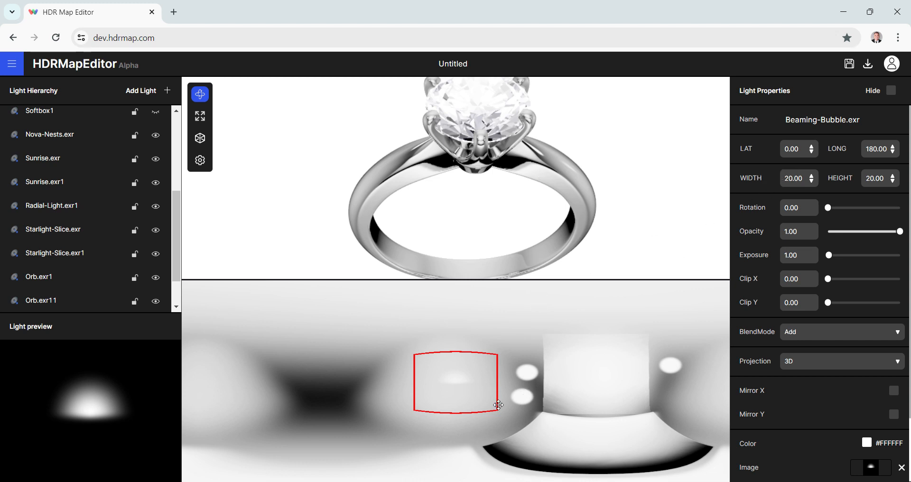
pyautogui.moveTo(451, 376); pyautogui.dragTo(355, 393)
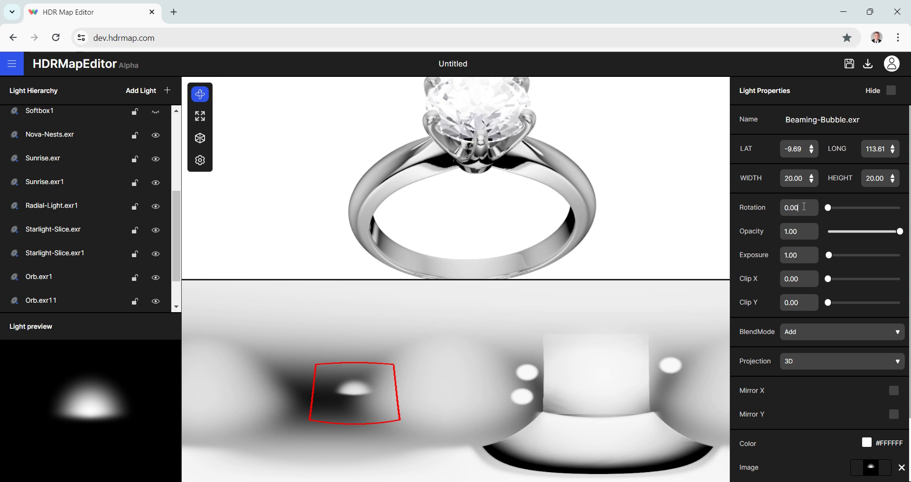
# Step: Set the Beaming Bubble's rotation to 90, width to 55 and height to 95, and shift it to about longitude 96.8
pyautogui.moveTo(804, 207); pyautogui.dragTo(762, 211)
pyautogui.write('90.00')
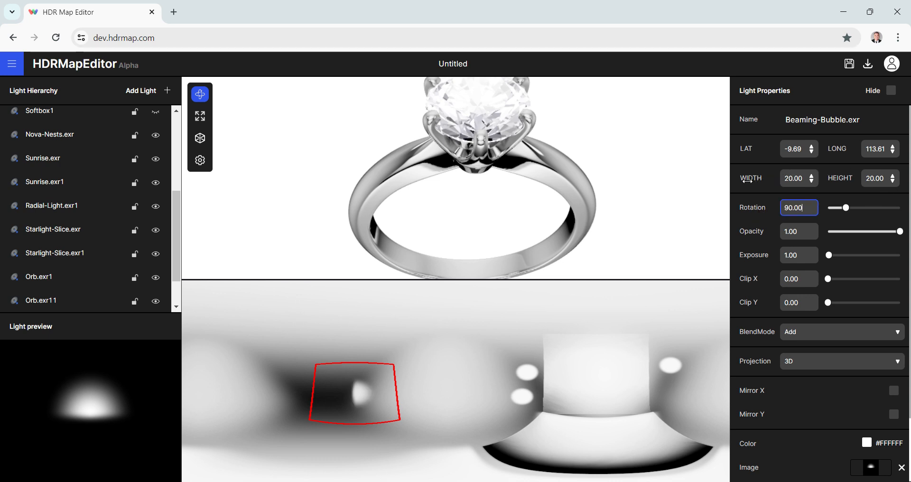
pyautogui.moveTo(746, 180); pyautogui.dragTo(752, 179)
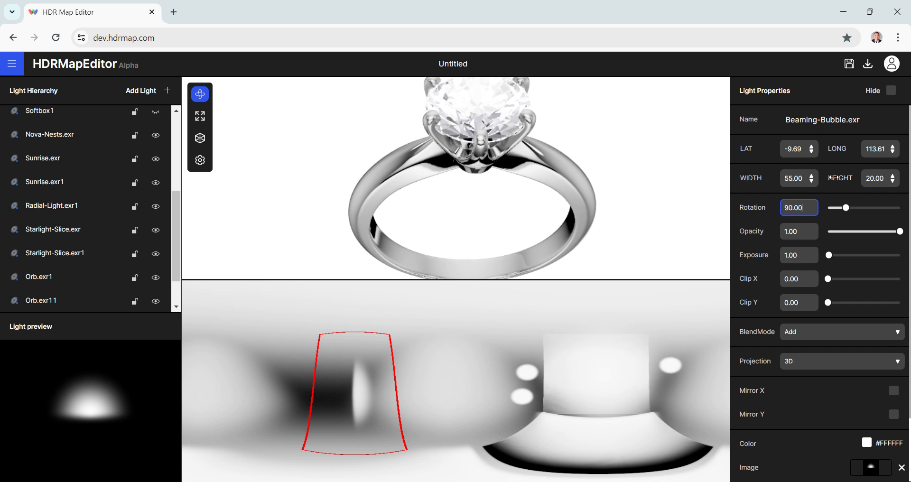
pyautogui.moveTo(834, 178); pyautogui.dragTo(883, 177)
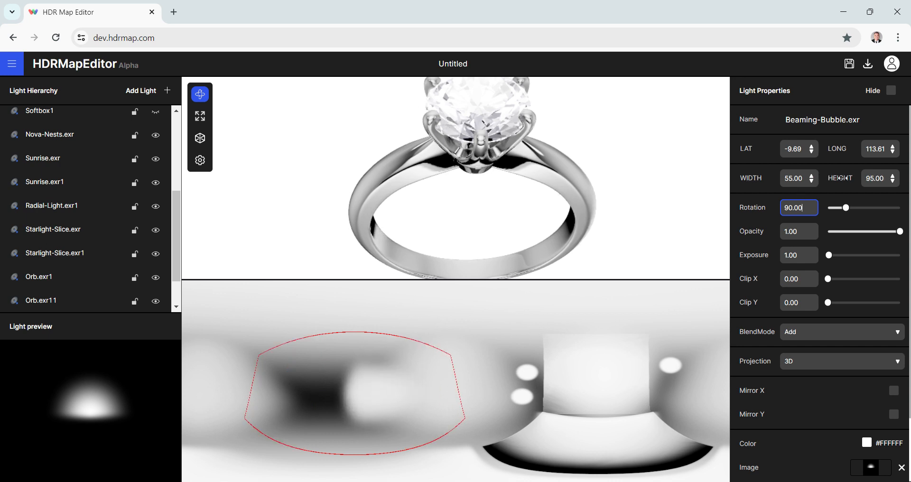
pyautogui.moveTo(368, 407); pyautogui.dragTo(314, 394)
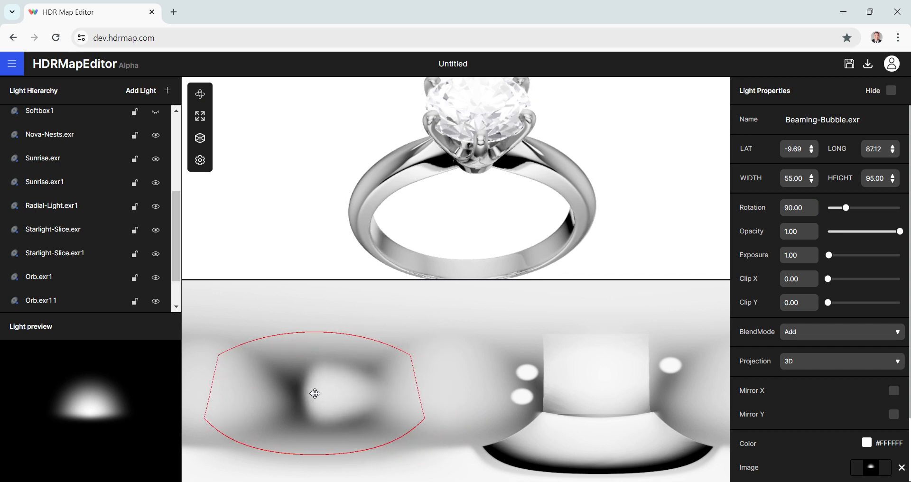
pyautogui.moveTo(315, 393); pyautogui.dragTo(328, 394)
pyautogui.press('alt')
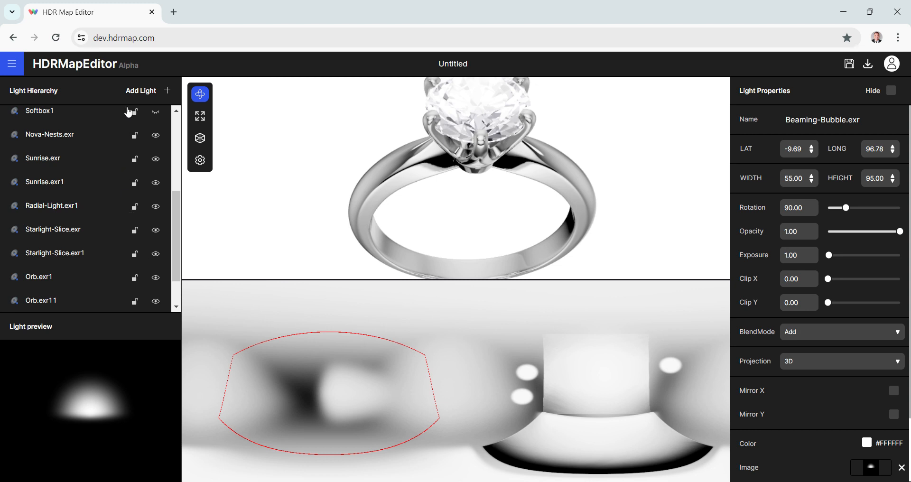
# Step: Duplicate the Beaming Bubble light and place the copy at about latitude -13.9 and longitude 45.7
pyautogui.scroll(-2, 113, 239)
pyautogui.rightClick(78, 302)
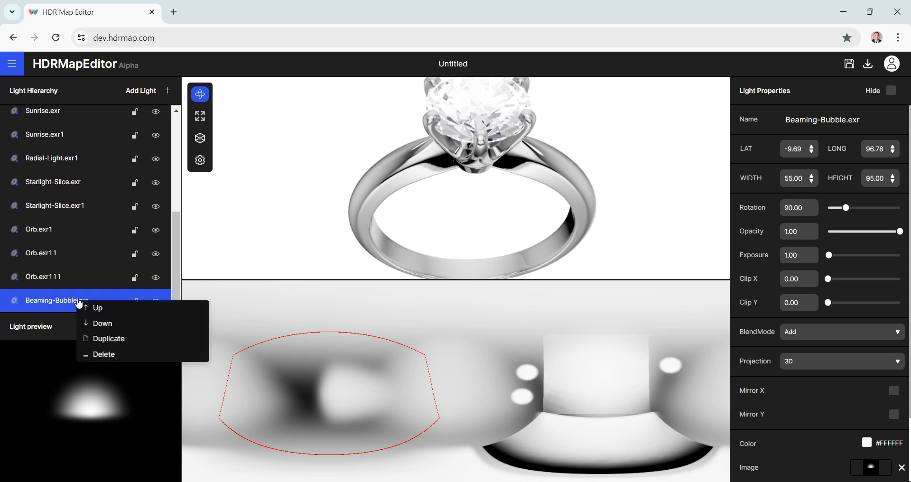
pyautogui.click(114, 340)
pyautogui.moveTo(336, 399); pyautogui.dragTo(273, 390)
pyautogui.press('alt')
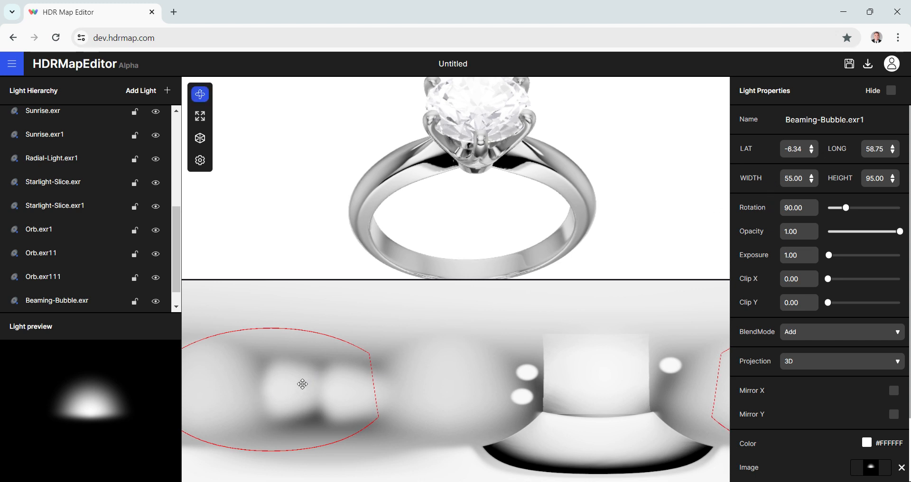
pyautogui.moveTo(298, 386); pyautogui.dragTo(251, 399)
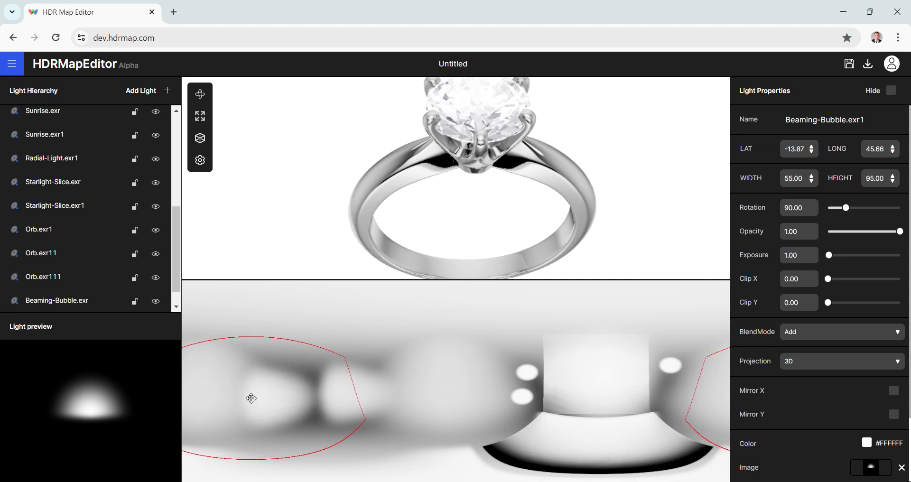
pyautogui.press('alt')
# Step: Set the duplicated Beaming Bubble's rotation to 275 and move it to about latitude -1.3 and longitude 90.2
pyautogui.moveTo(847, 207); pyautogui.dragTo(882, 215)
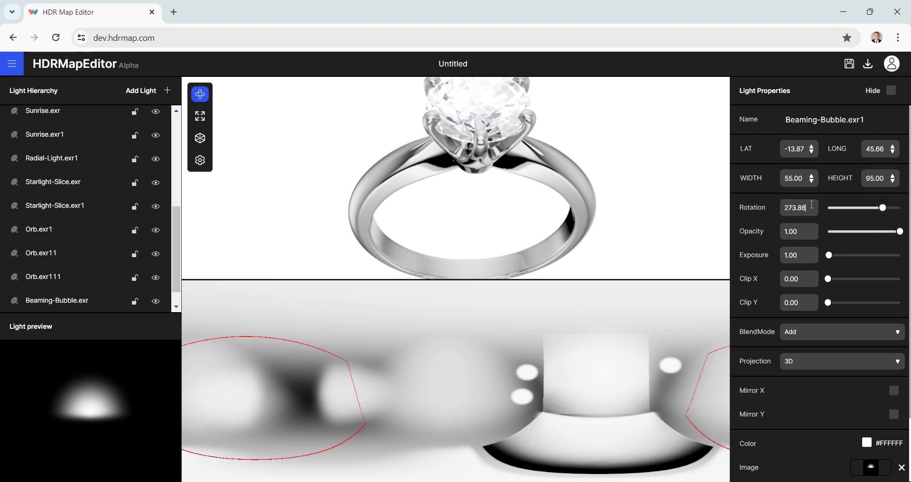
pyautogui.moveTo(812, 204); pyautogui.dragTo(797, 205)
pyautogui.write('80')
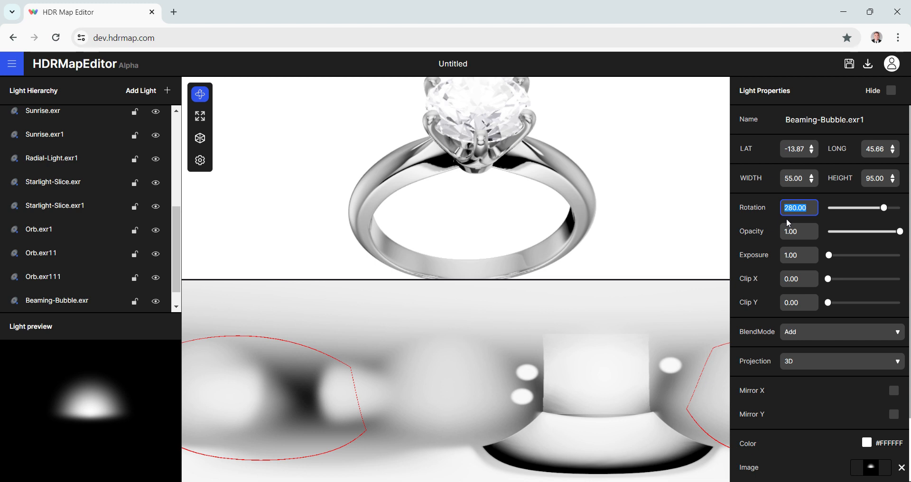
pyautogui.write('275')
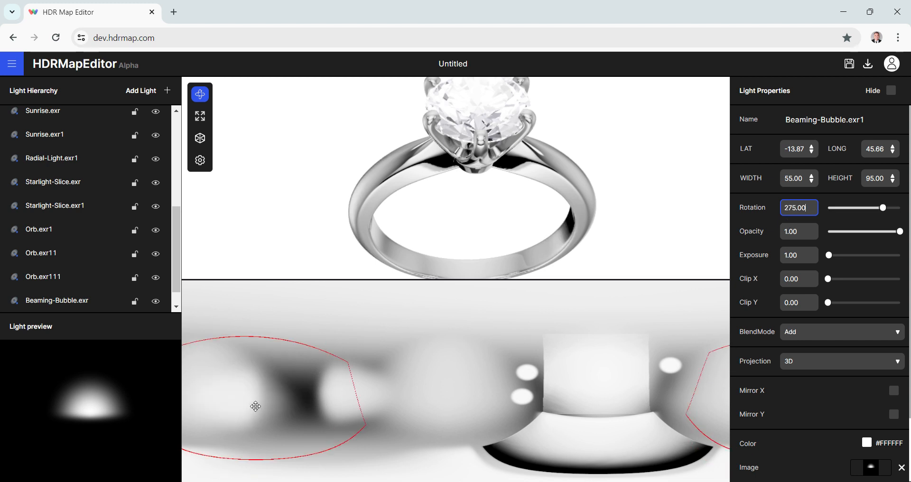
pyautogui.moveTo(250, 405); pyautogui.dragTo(296, 392)
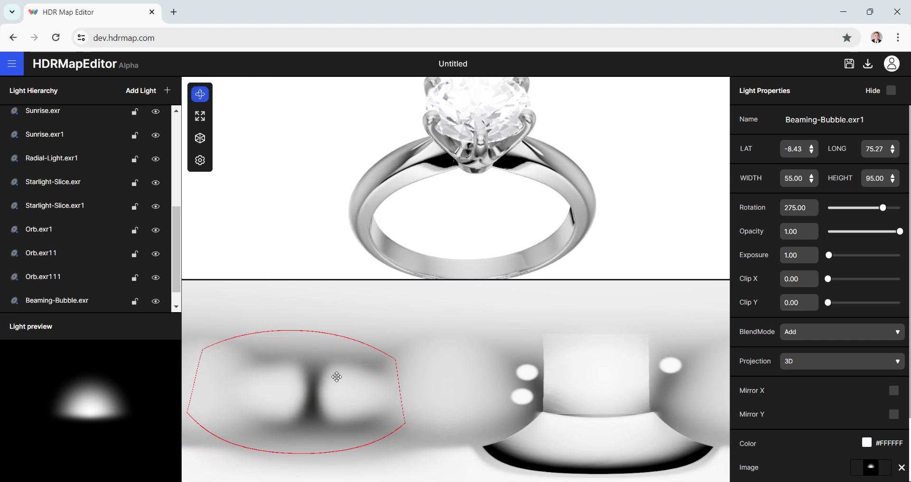
pyautogui.moveTo(294, 386); pyautogui.dragTo(319, 384)
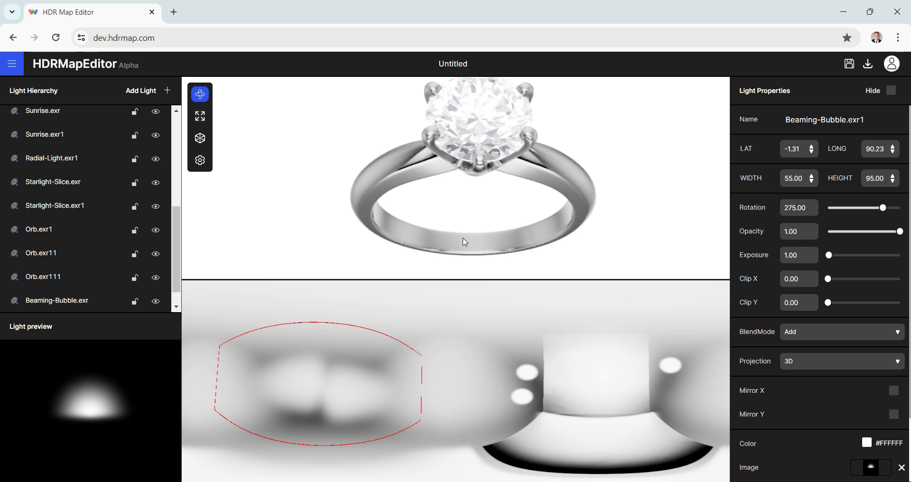
# Step: Add a Radial Light from the HDR lights library with an exposure of 1.5 at about latitude 49.8 and longitude 269.1
pyautogui.click(145, 93)
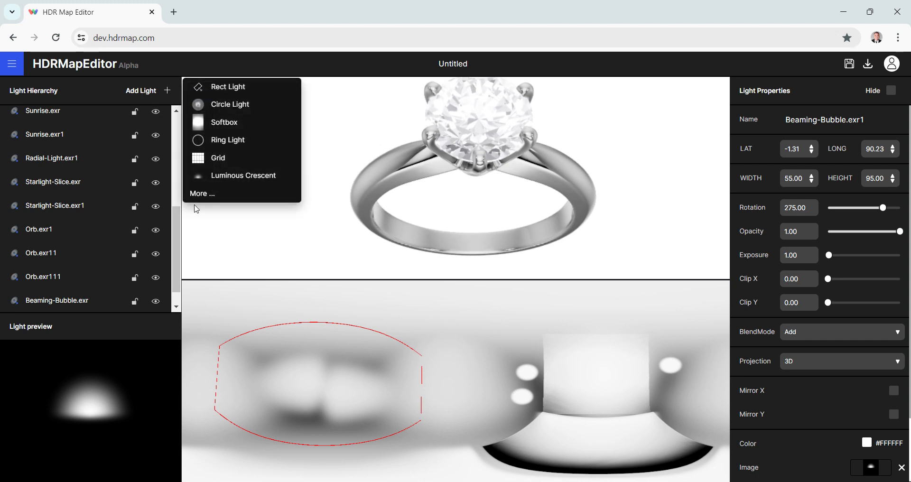
pyautogui.click(197, 203)
pyautogui.click(266, 183)
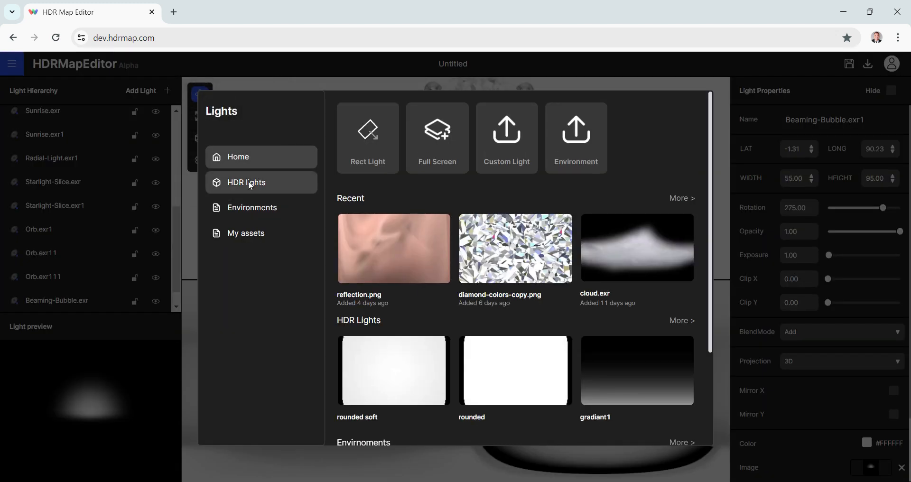
pyautogui.scroll(-10, 409, 313)
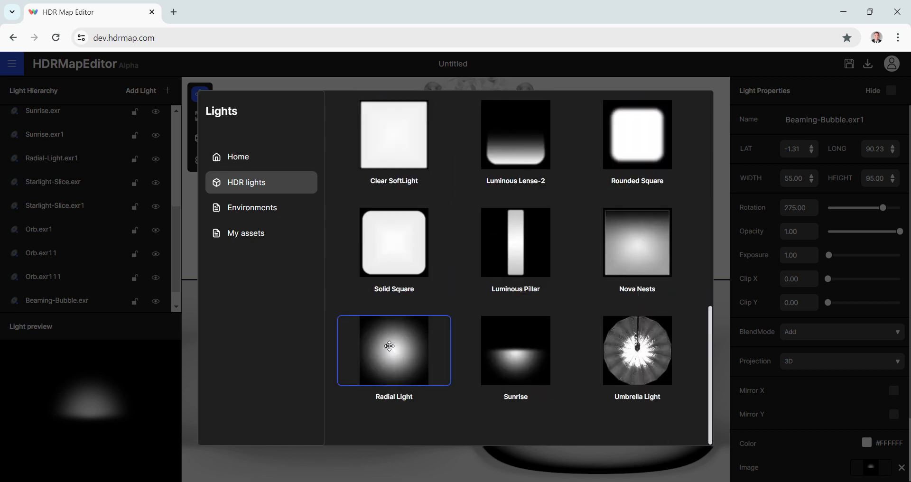
pyautogui.click(389, 346)
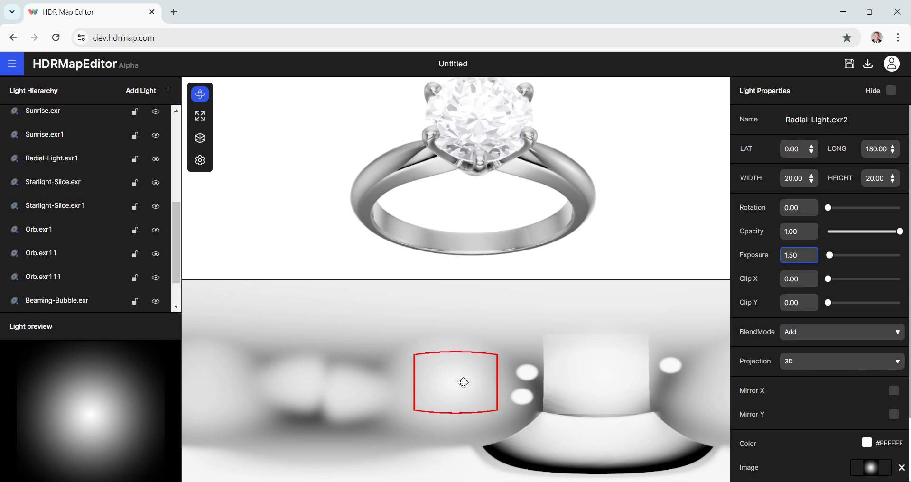
pyautogui.moveTo(463, 382); pyautogui.dragTo(591, 326)
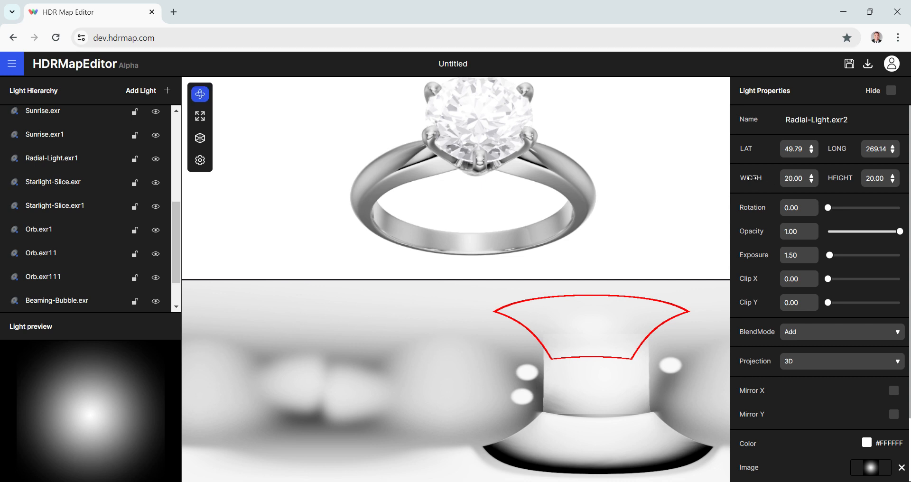
# Step: Widen the new Radial Light to 315 at about latitude 62.8 and longitude 274.8, and switch its projection to Planer
pyautogui.moveTo(751, 177); pyautogui.dragTo(779, 175)
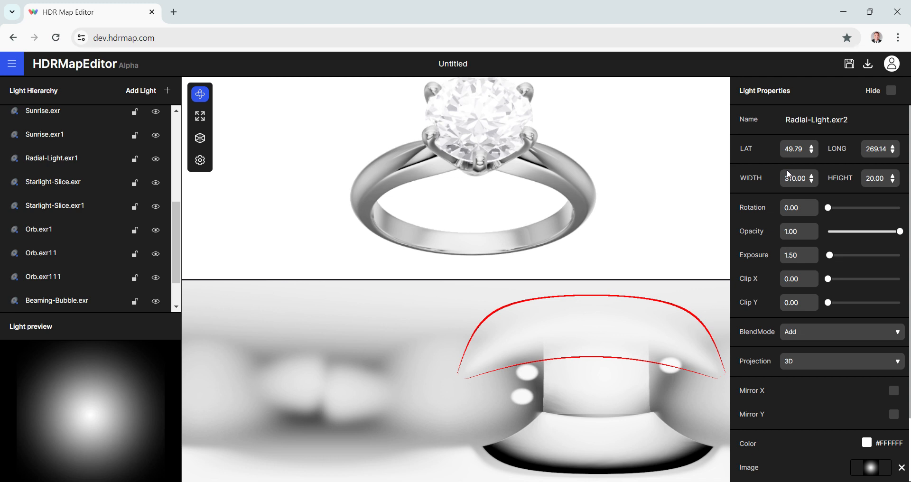
pyautogui.moveTo(630, 359); pyautogui.dragTo(600, 312)
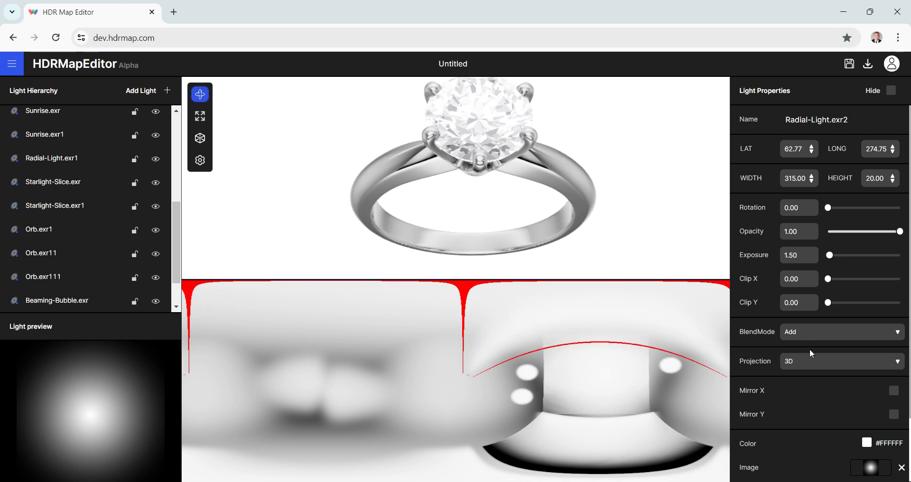
pyautogui.click(812, 363)
pyautogui.click(807, 402)
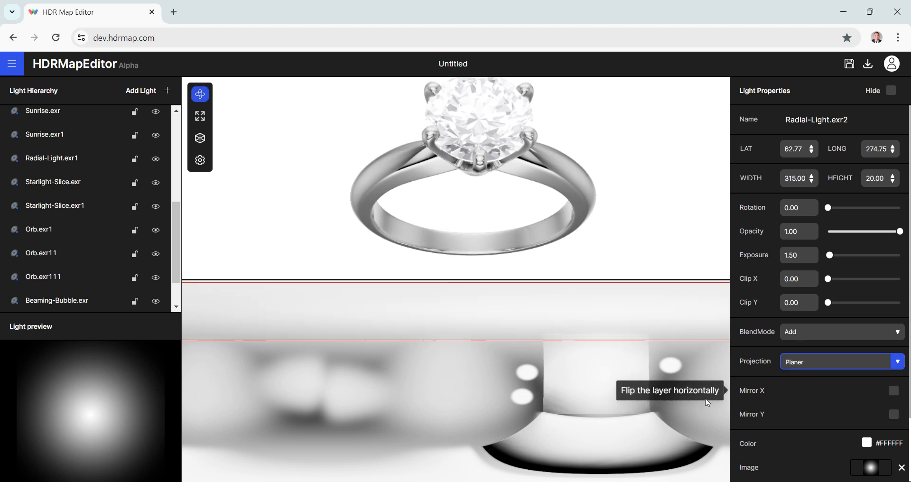
# Step: Resize the planar Radial Light to width 70 and height 40, and position it at about latitude 43.5 and longitude 277.6
pyautogui.moveTo(592, 316); pyautogui.dragTo(626, 332)
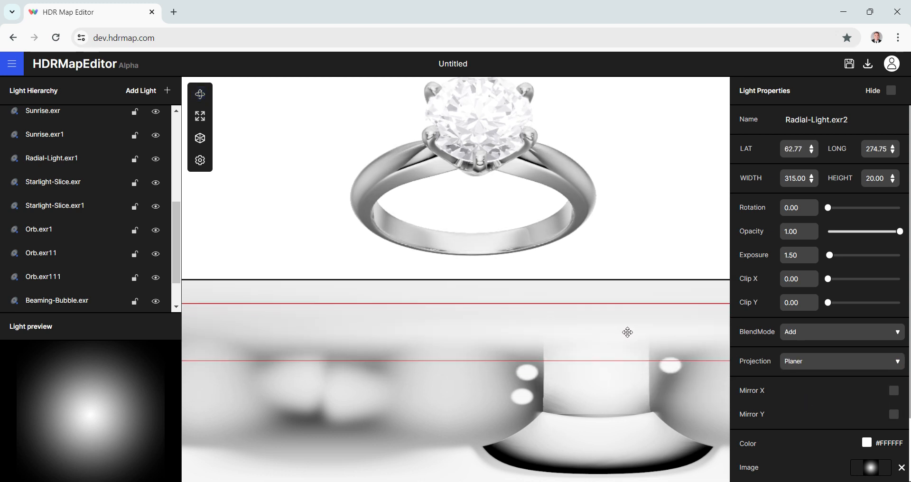
pyautogui.moveTo(746, 180); pyautogui.dragTo(718, 194)
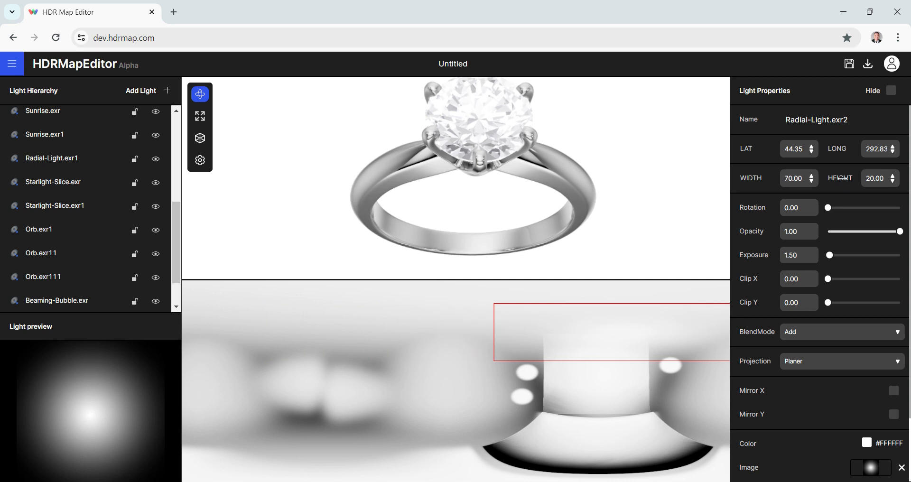
pyautogui.moveTo(842, 178); pyautogui.dragTo(843, 179)
pyautogui.moveTo(615, 338); pyautogui.dragTo(604, 334)
# Step: Compare the ring's reflections with the new Radial Light hidden and shown
pyautogui.scroll(-1, 95, 276)
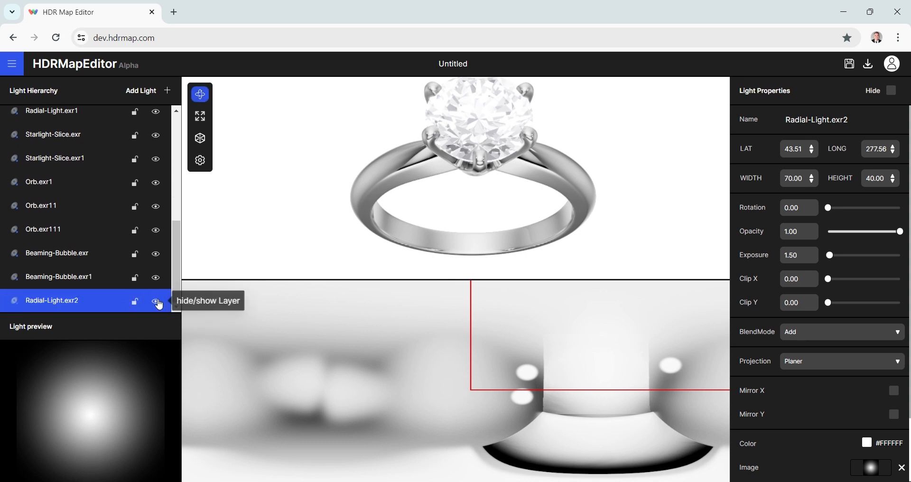
pyautogui.click(157, 301)
pyautogui.click(157, 302)
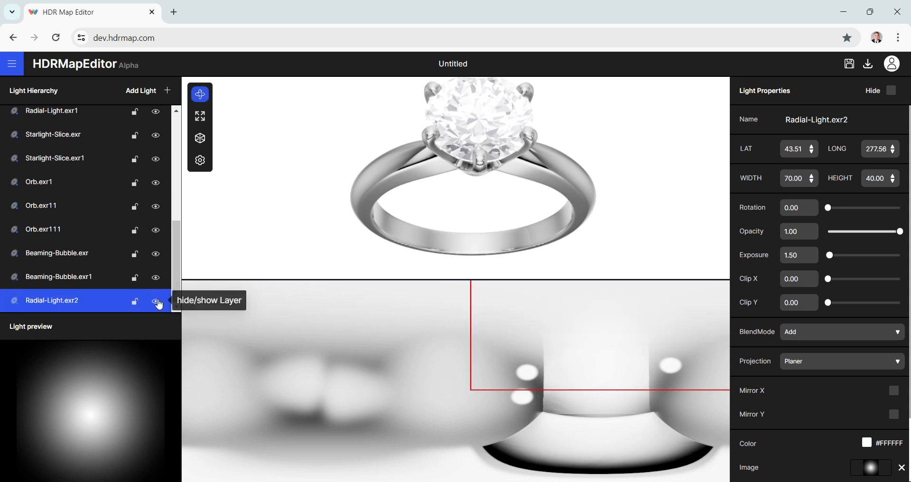
pyautogui.click(157, 301)
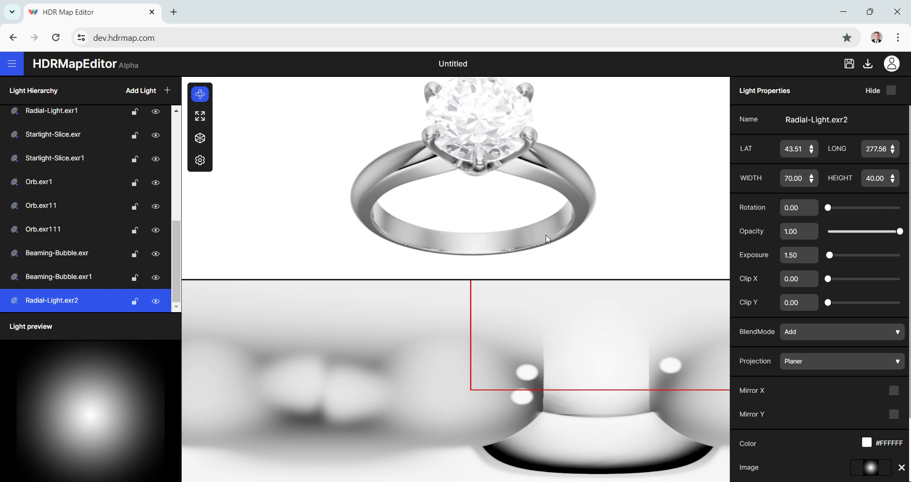
# Step: Add a Nova Nests light from the HDR lights library
pyautogui.click(140, 92)
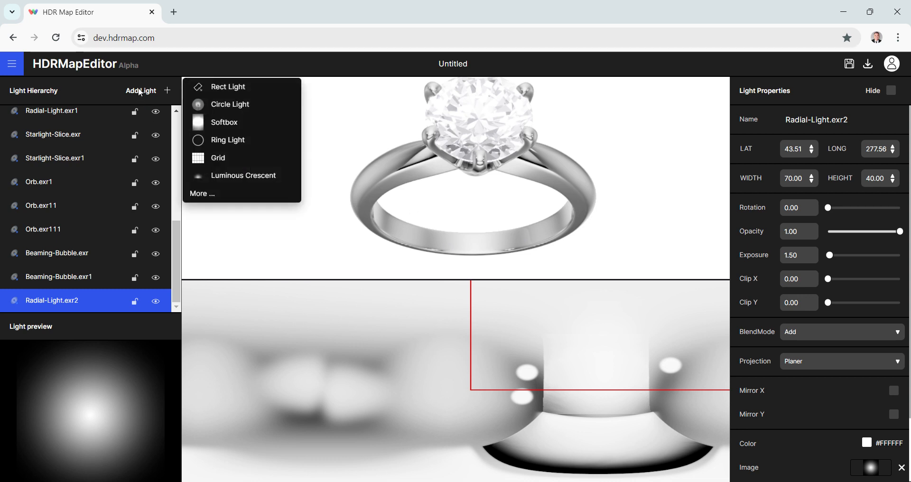
pyautogui.click(197, 193)
pyautogui.click(264, 188)
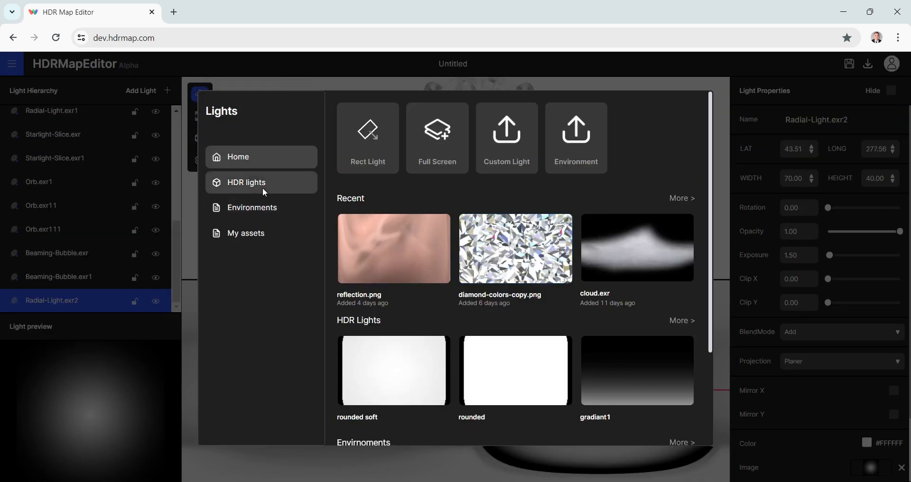
pyautogui.scroll(-10, 522, 280)
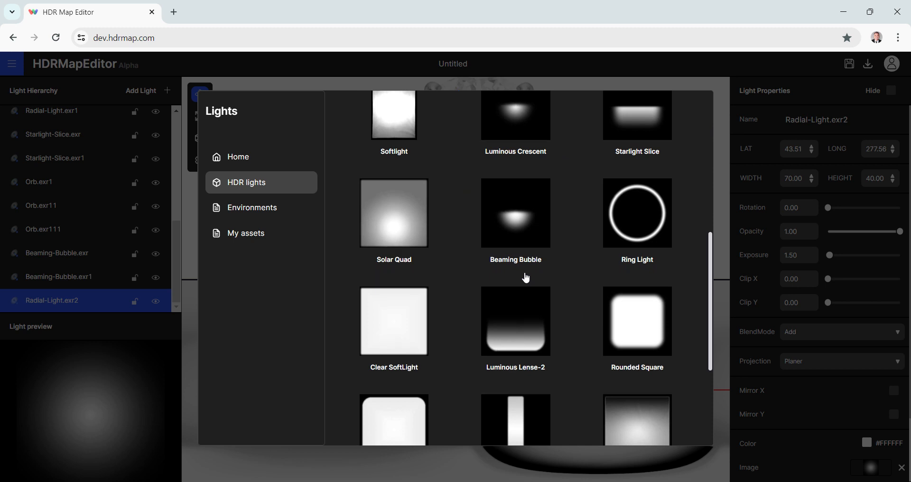
pyautogui.scroll(-4, 525, 278)
pyautogui.click(633, 253)
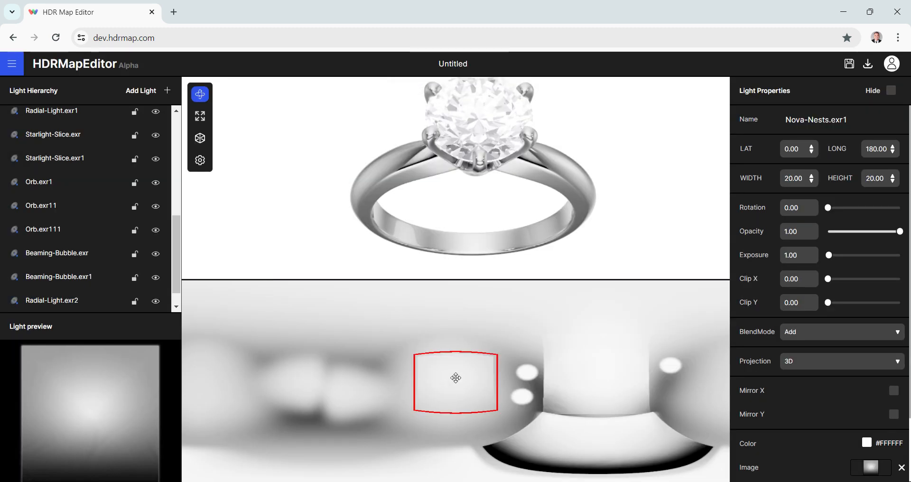
# Step: Give the new Nova Nests light Planer projection, Normal blend mode and a rotation of 90
pyautogui.click(814, 367)
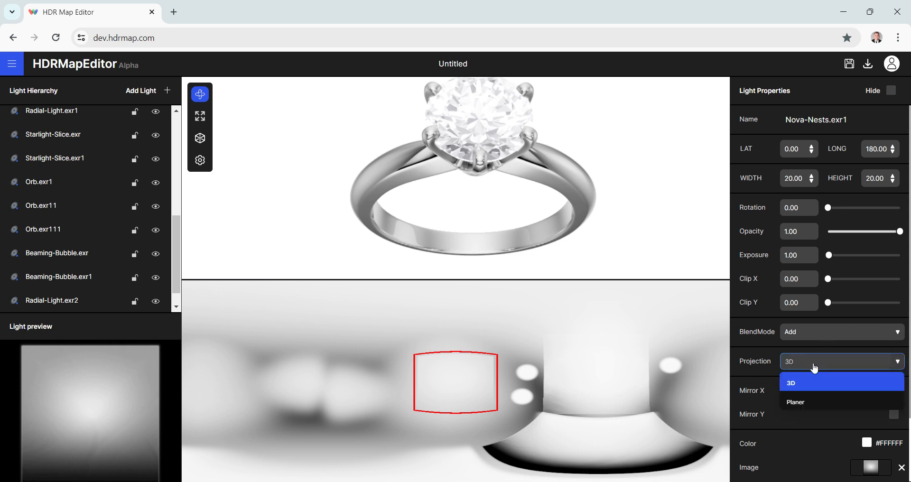
pyautogui.click(813, 402)
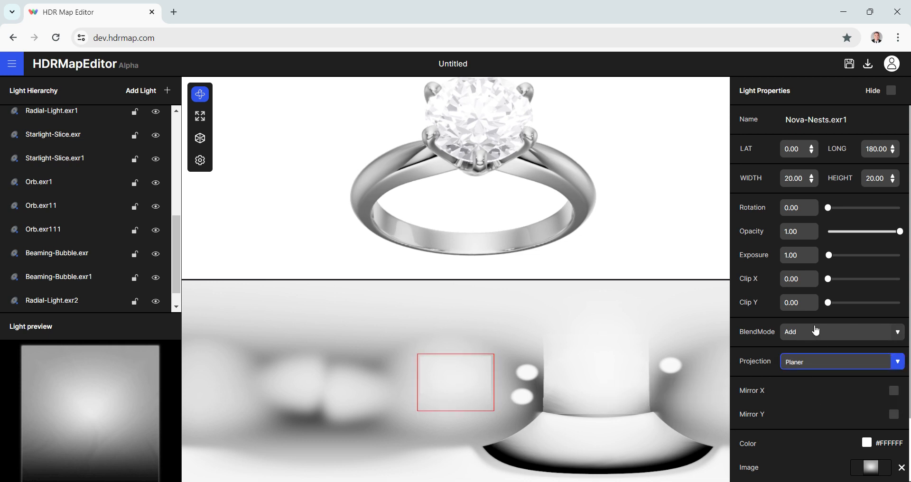
pyautogui.click(814, 332)
pyautogui.click(807, 397)
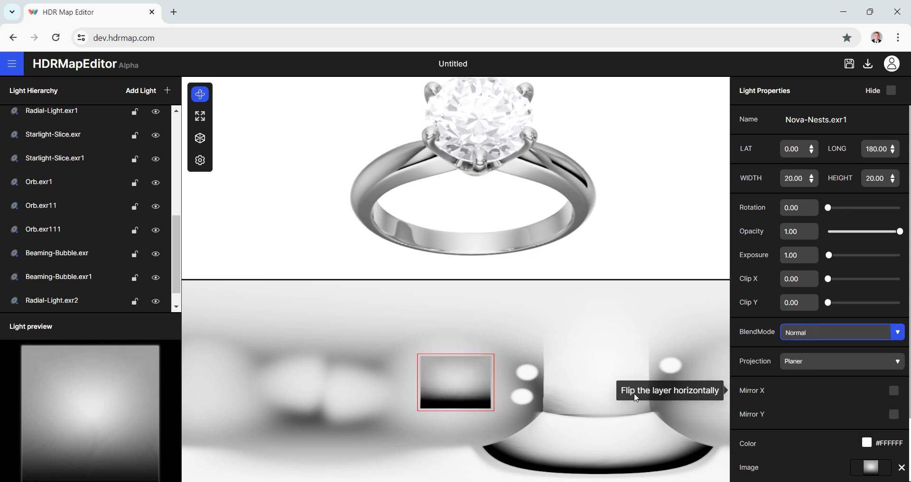
pyautogui.click(804, 208)
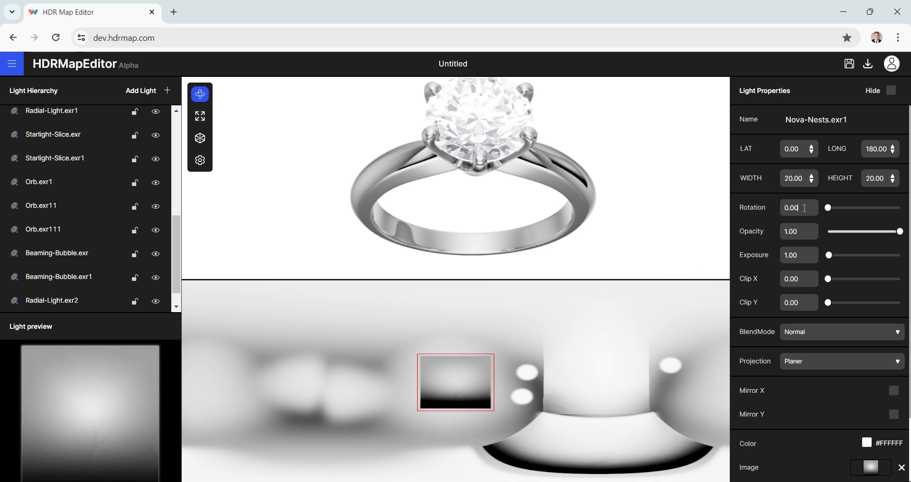
pyautogui.moveTo(804, 208); pyautogui.dragTo(751, 213)
pyautogui.write('90')
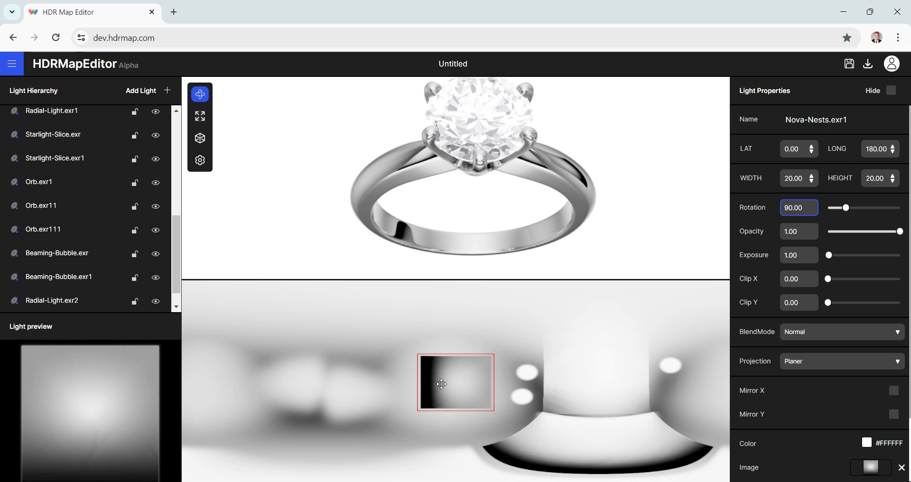
# Step: Set the Nova Nests light's height to 30 and opacity to 0.86, placing it at about latitude 34.3 and longitude 293.1
pyautogui.moveTo(441, 384); pyautogui.dragTo(646, 324)
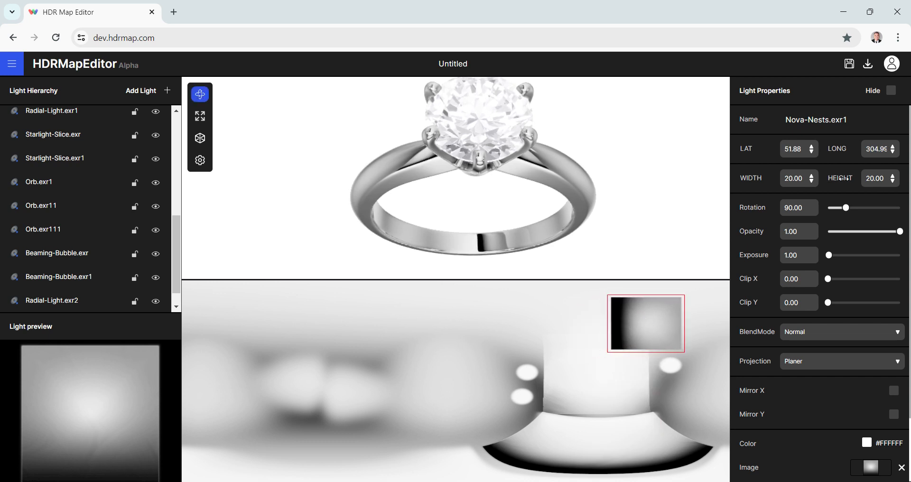
pyautogui.moveTo(843, 179); pyautogui.dragTo(844, 179)
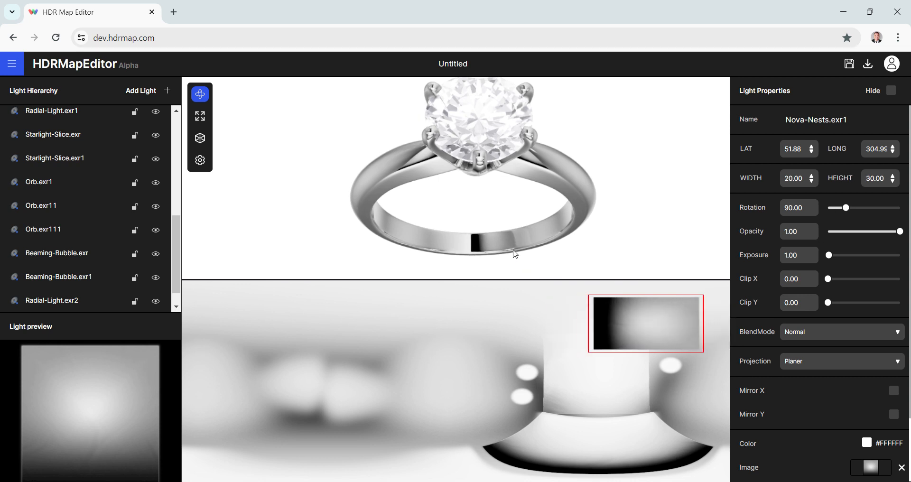
pyautogui.moveTo(623, 312); pyautogui.dragTo(628, 344)
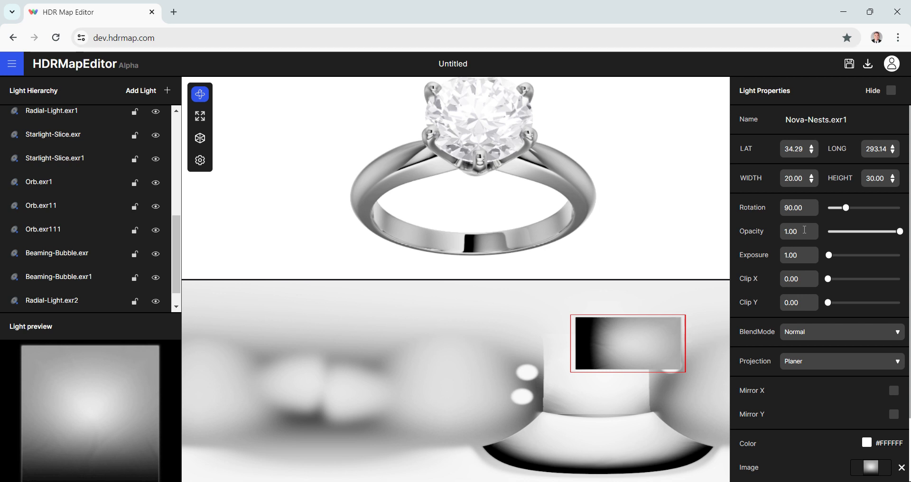
pyautogui.moveTo(901, 232)
pyautogui.mouseDown()
pyautogui.moveTo(870, 232)
pyautogui.moveTo(891, 233)
pyautogui.mouseUp()
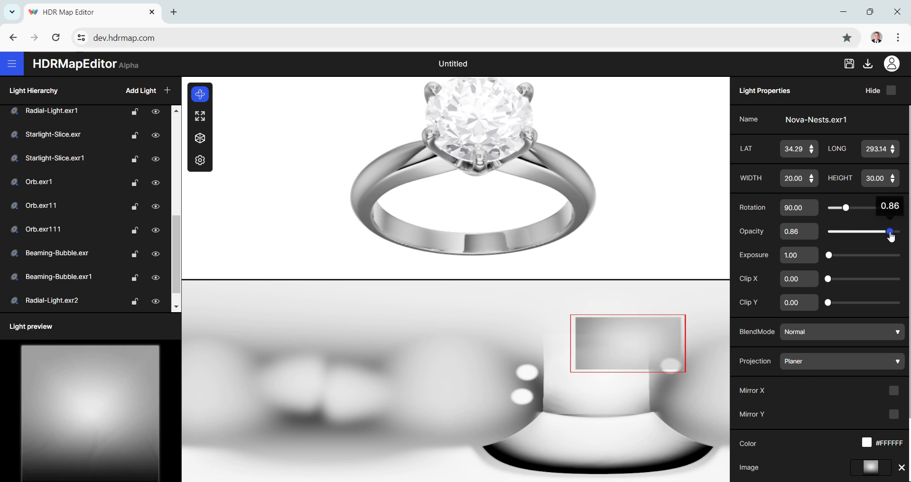
# Step: Try the Nova Nests light at several positions, ending at about latitude 10 and longitude 158.5, and hide it
pyautogui.moveTo(617, 342); pyautogui.dragTo(584, 328)
pyautogui.moveTo(545, 181); pyautogui.dragTo(545, 163)
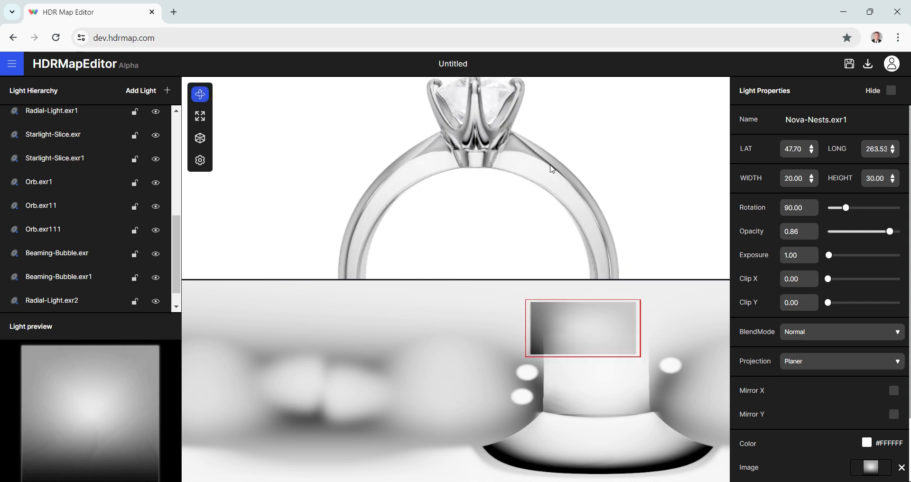
pyautogui.moveTo(583, 329); pyautogui.dragTo(546, 198)
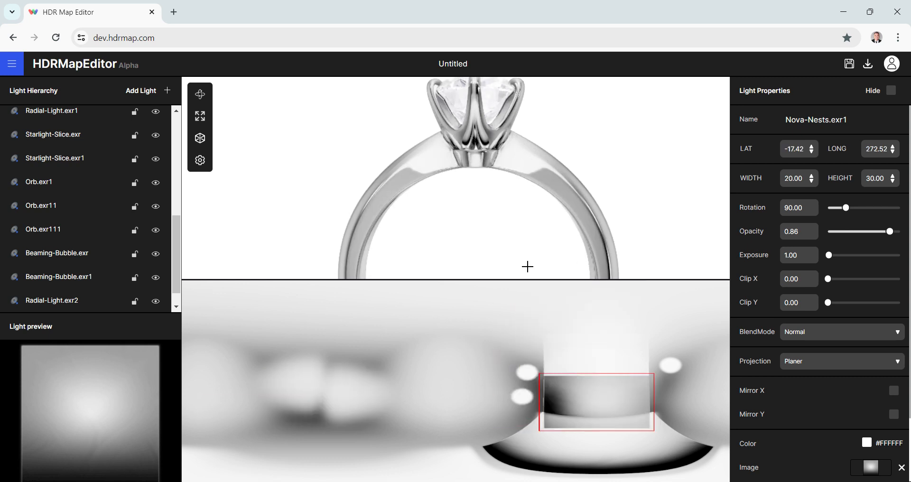
pyautogui.moveTo(528, 266); pyautogui.dragTo(422, 370)
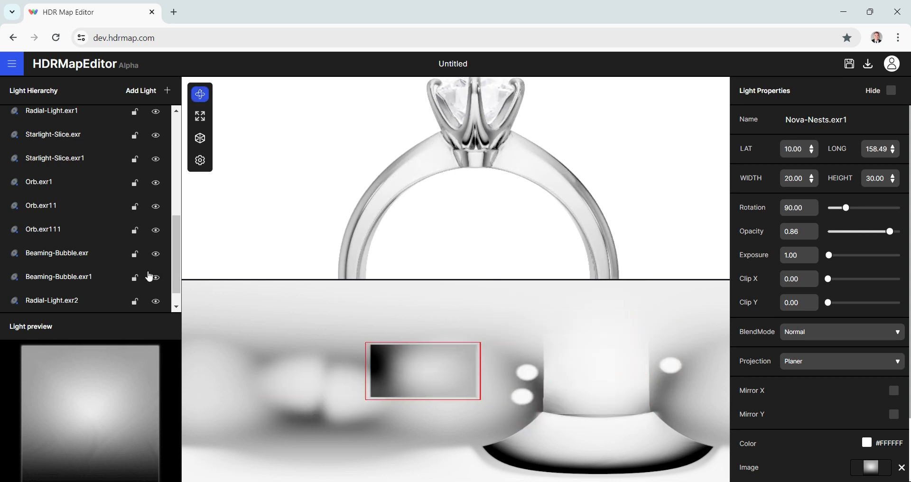
pyautogui.scroll(-1, 150, 276)
pyautogui.click(156, 302)
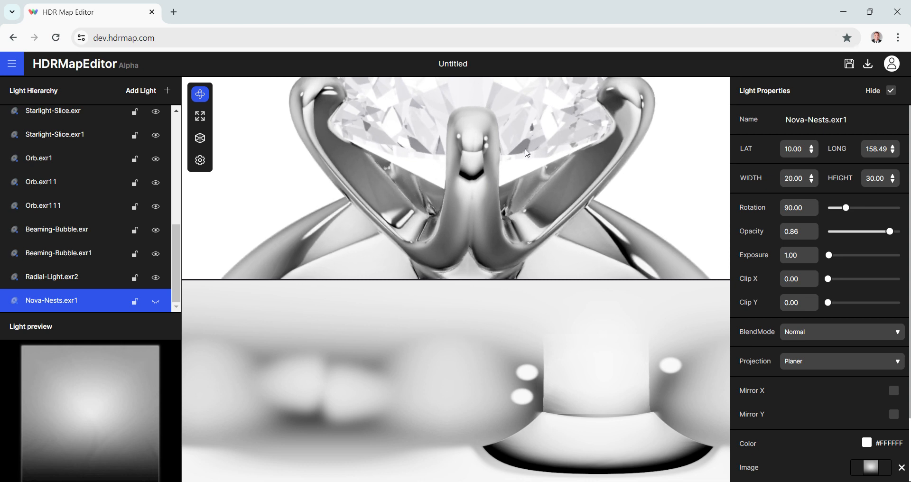
# Step: Rename the project "ijewel3d ring" and save it
pyautogui.doubleClick(460, 65)
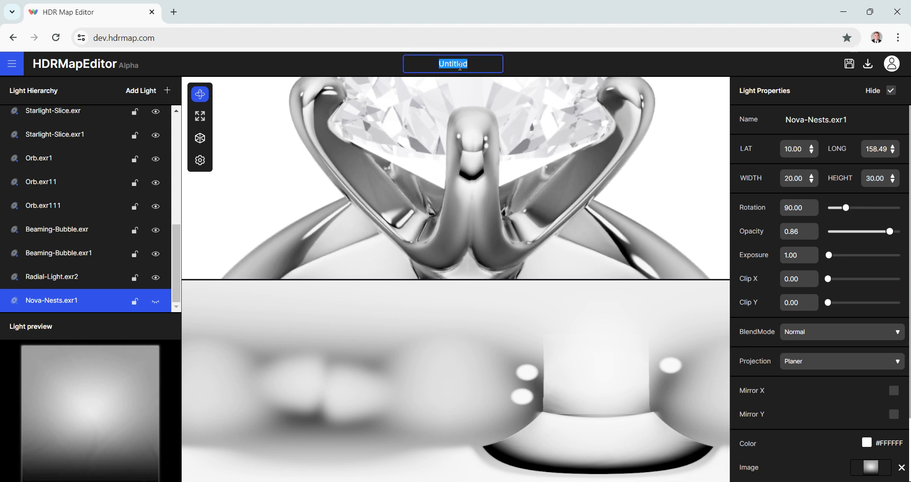
pyautogui.write('ijewel')
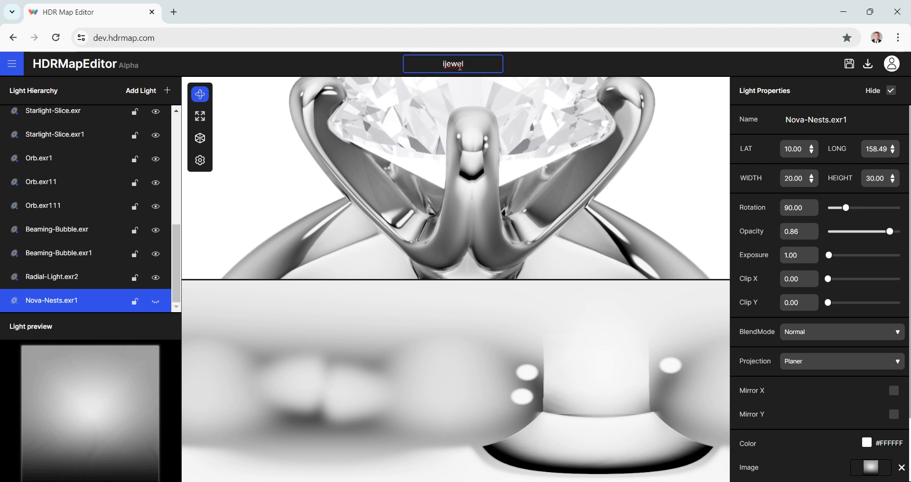
pyautogui.write('3d ring')
pyautogui.click(849, 65)
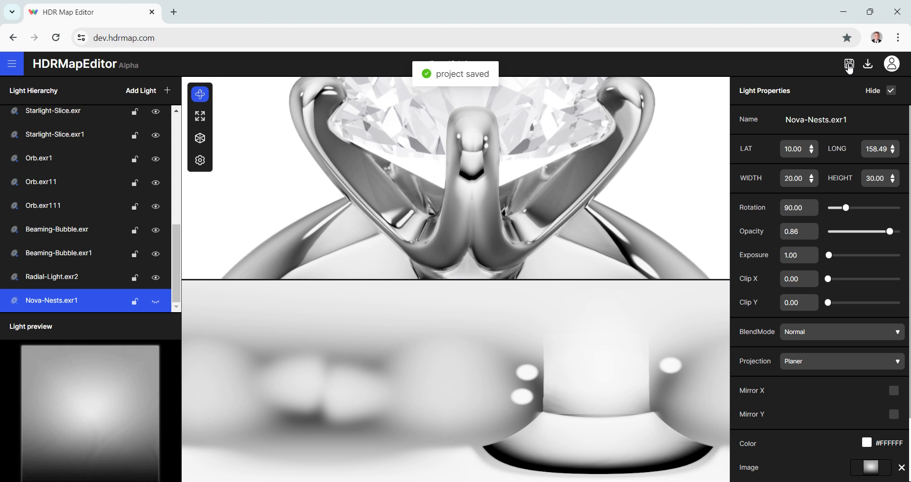
# Step: Download the environment map in 2K quality as an EXR file
pyautogui.click(866, 66)
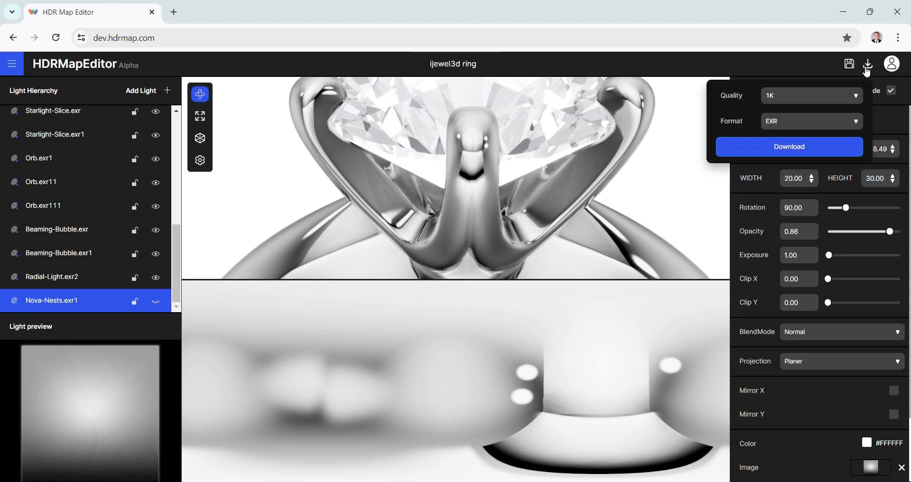
pyautogui.click(838, 100)
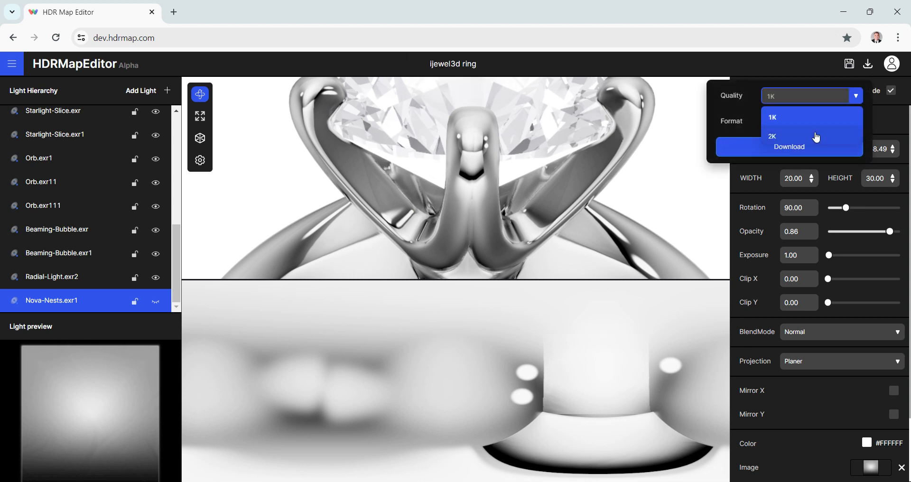
pyautogui.click(798, 142)
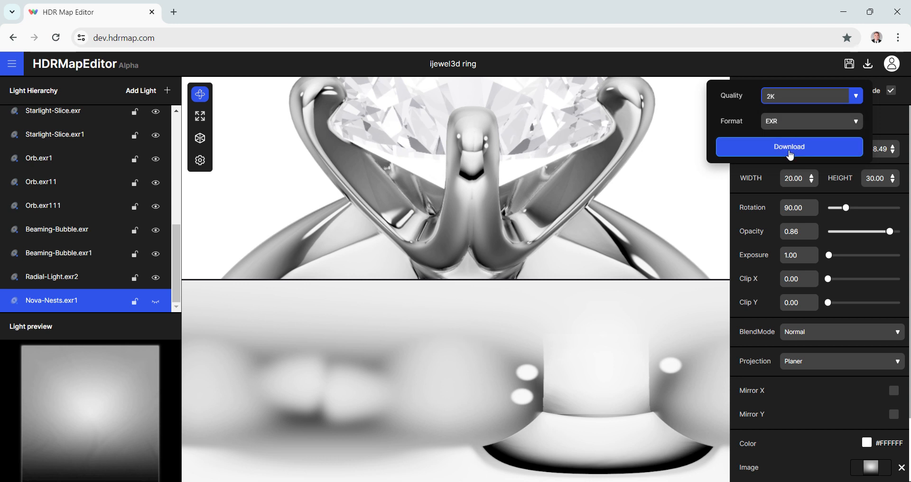
pyautogui.click(793, 149)
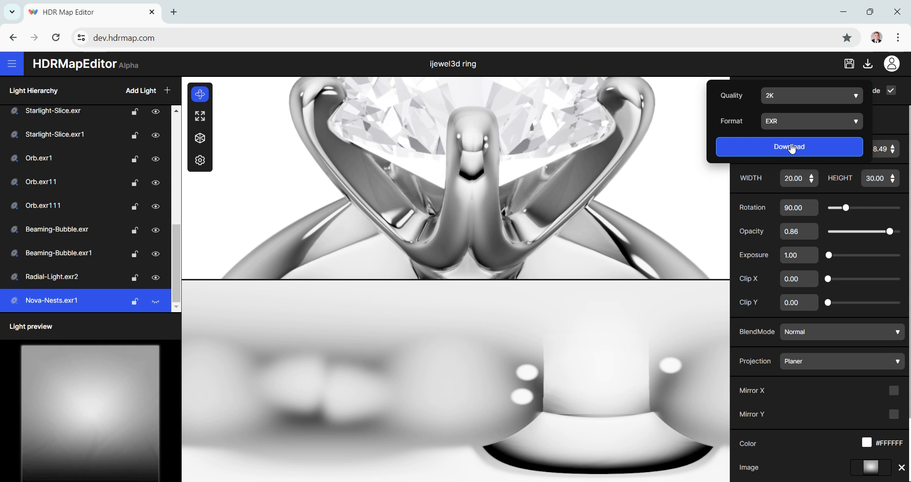
# Step: Open the ijewel pricing PDF in a new browser tab and follow its link to the iJewel3D Playground
pyautogui.click(174, 12)
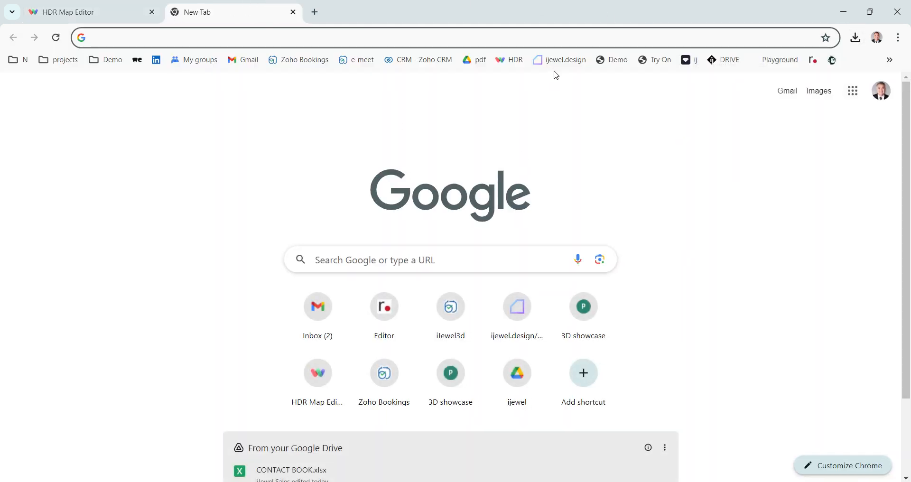
pyautogui.click(475, 60)
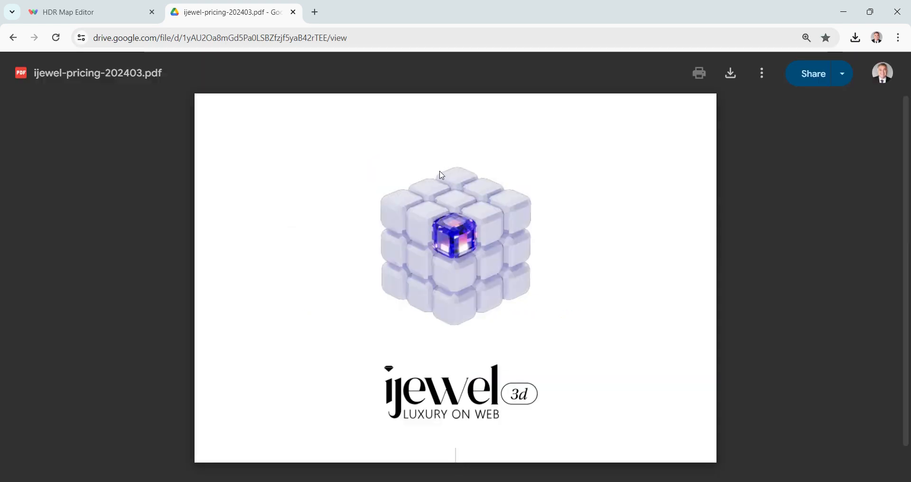
pyautogui.scroll(-5, 466, 286)
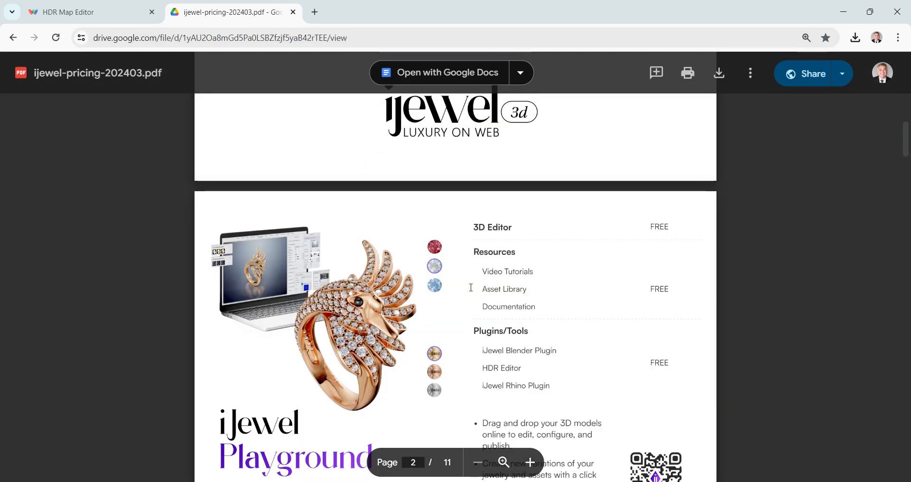
pyautogui.scroll(-5, 471, 288)
pyautogui.click(644, 245)
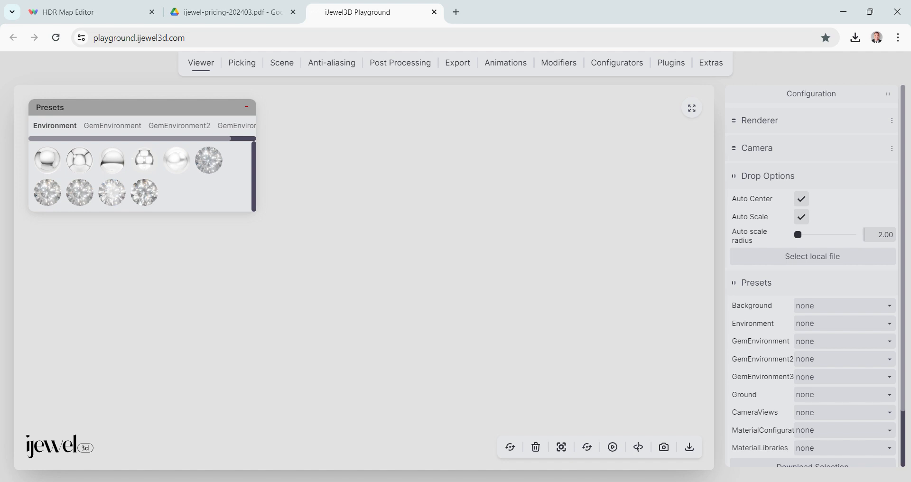
# Step: Load the diamond ring model into the Playground viewer and open the scene's Background / Environment settings
pyautogui.moveTo(910, 333); pyautogui.dragTo(370, 310)
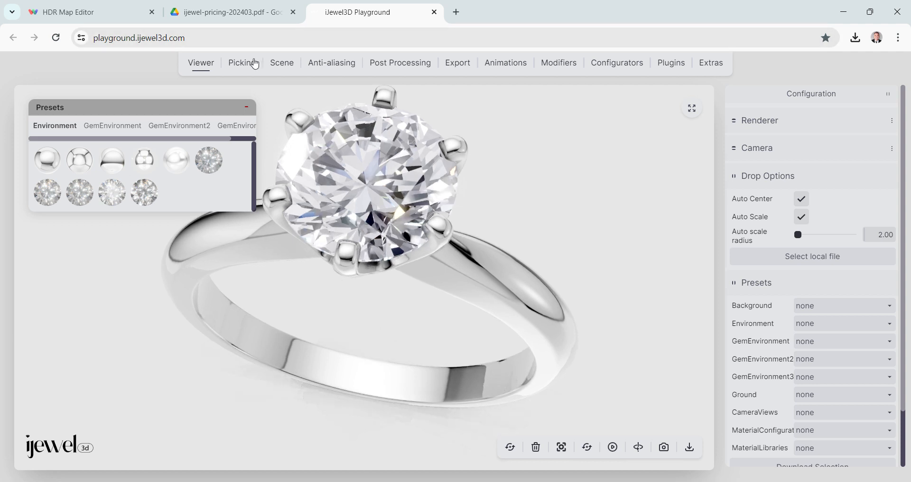
pyautogui.click(280, 64)
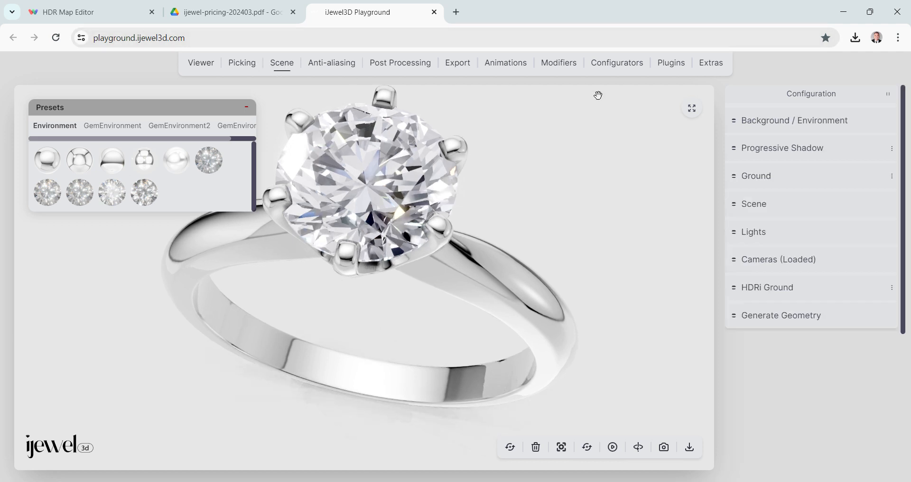
pyautogui.click(795, 123)
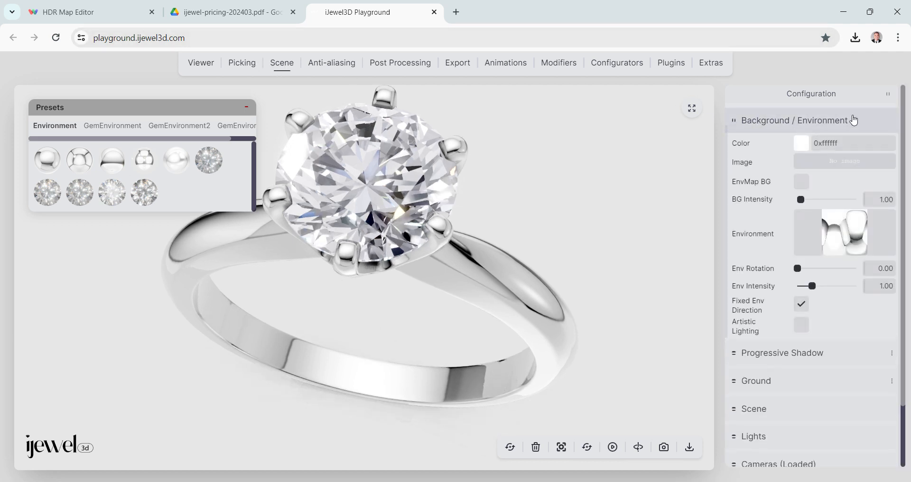
# Step: Apply the downloaded ijewel3d ring.exr as the scene's environment map and inspect the ring from the front
pyautogui.click(855, 37)
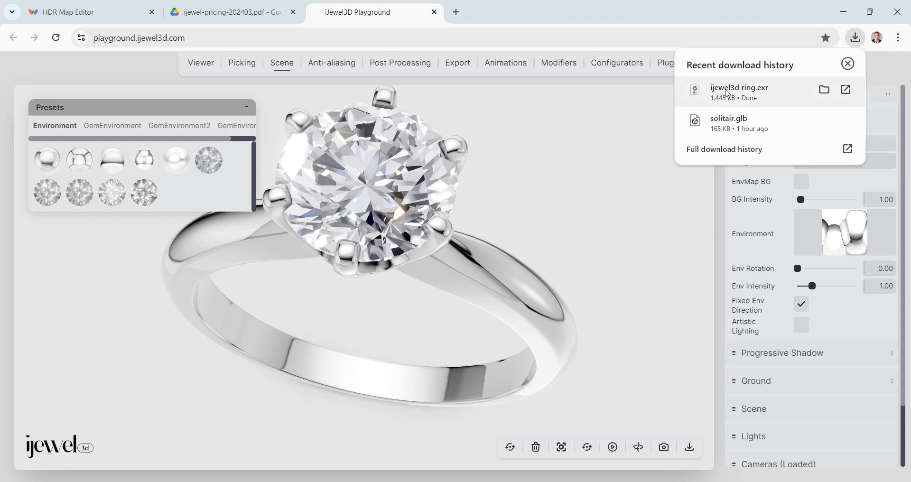
pyautogui.moveTo(727, 93); pyautogui.dragTo(852, 239)
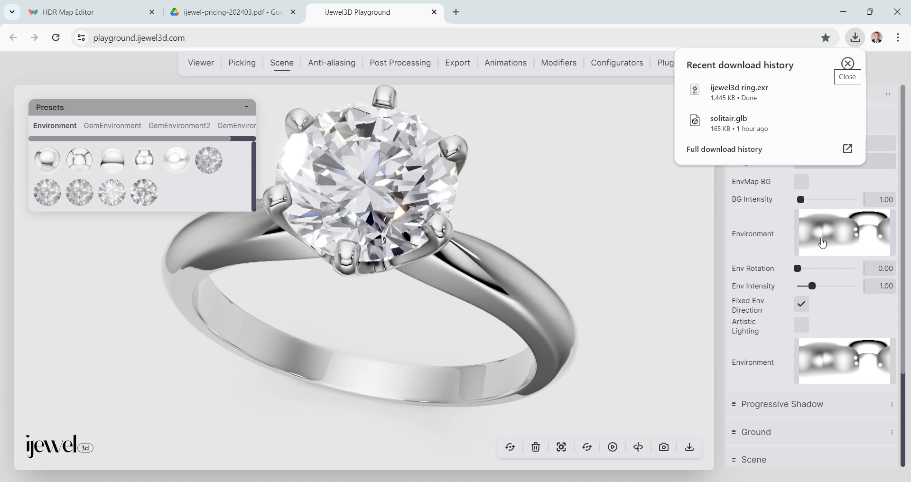
pyautogui.moveTo(433, 273); pyautogui.dragTo(455, 224)
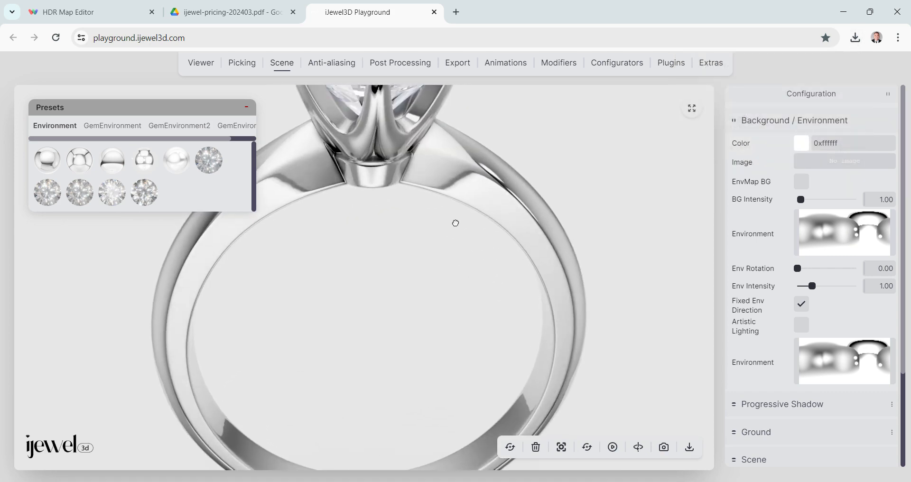
pyautogui.scroll(-4, 441, 245)
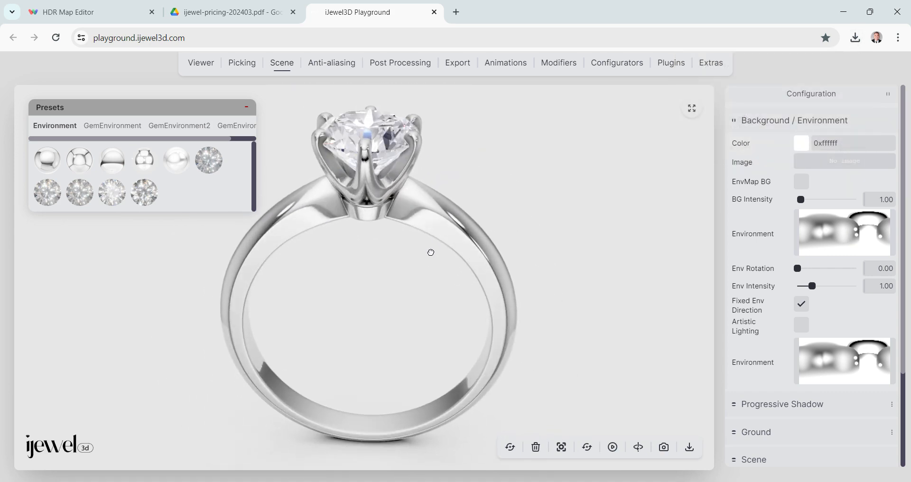
# Step: Examine the new environment map's reflections on the ring's band, prongs and diamond up close and from several angles
pyautogui.moveTo(431, 253); pyautogui.dragTo(448, 262)
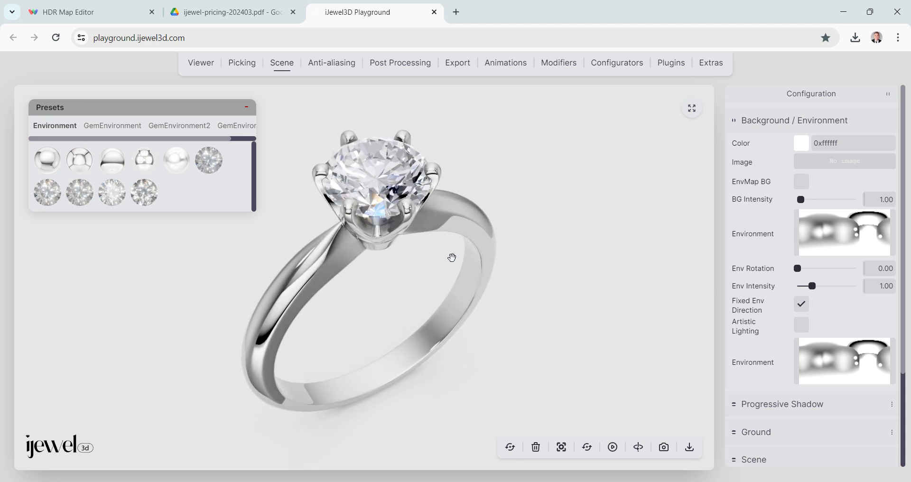
pyautogui.scroll(6, 452, 257)
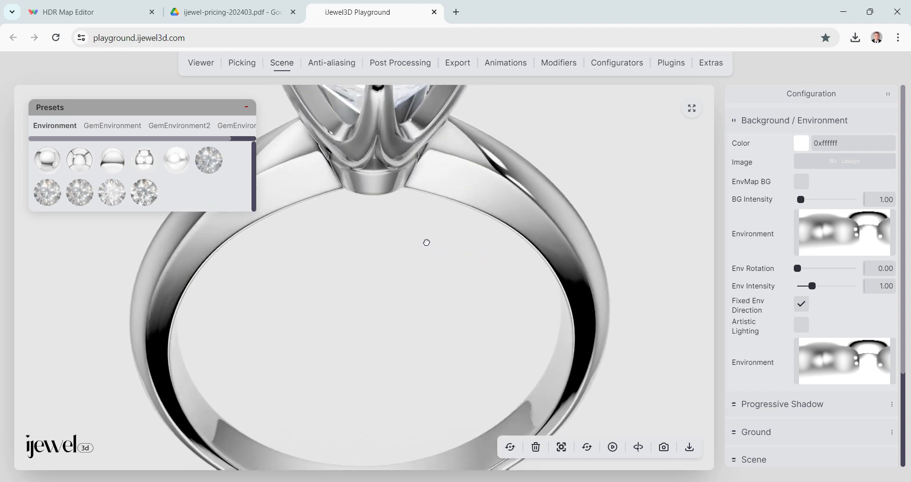
pyautogui.moveTo(427, 243); pyautogui.dragTo(433, 228)
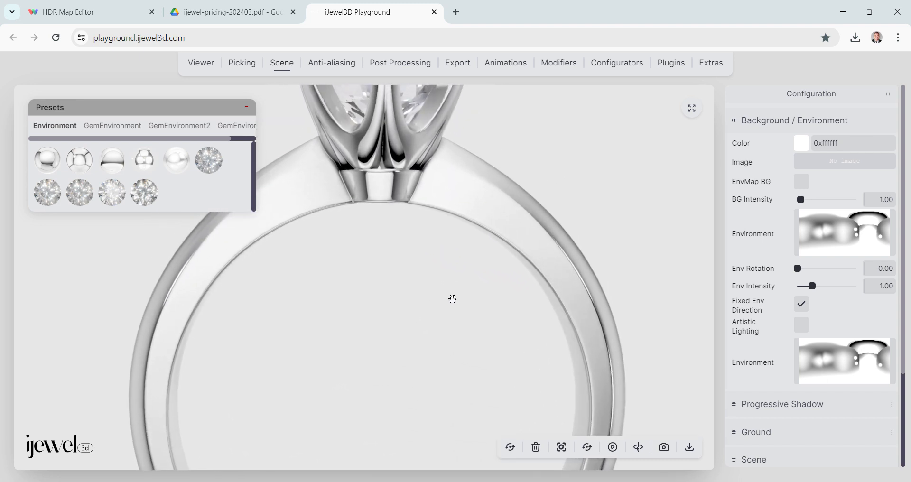
pyautogui.scroll(-8, 452, 298)
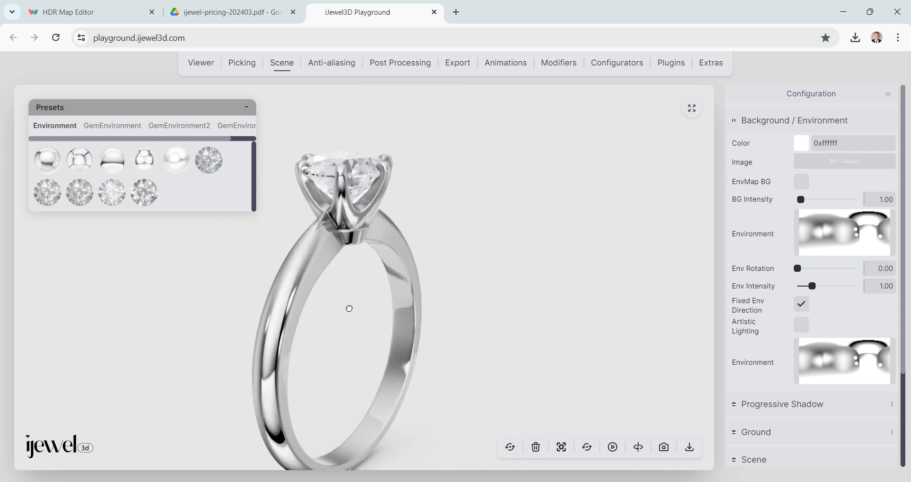
pyautogui.moveTo(349, 309); pyautogui.dragTo(399, 269)
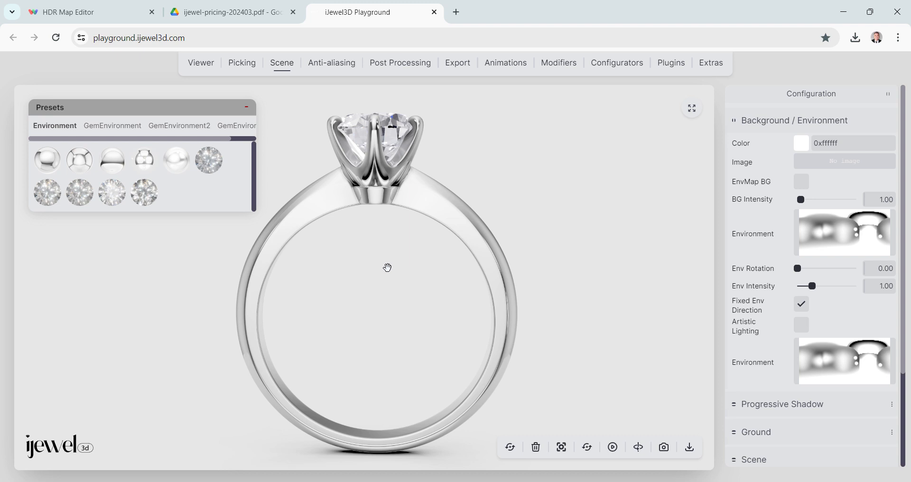
pyautogui.moveTo(417, 258); pyautogui.dragTo(416, 296)
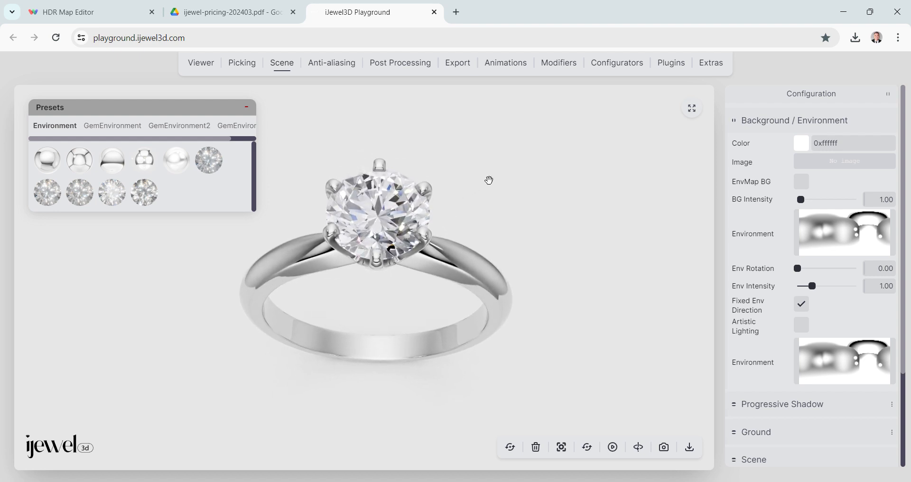
pyautogui.moveTo(473, 196); pyautogui.dragTo(472, 176)
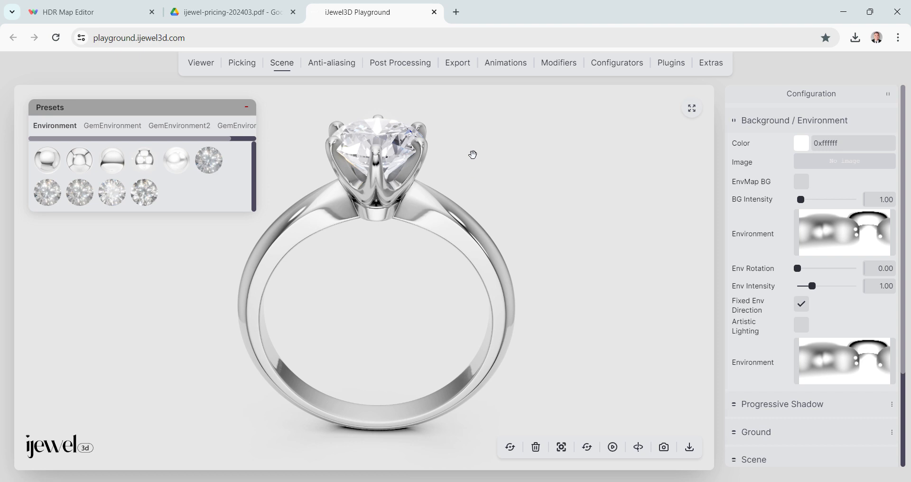